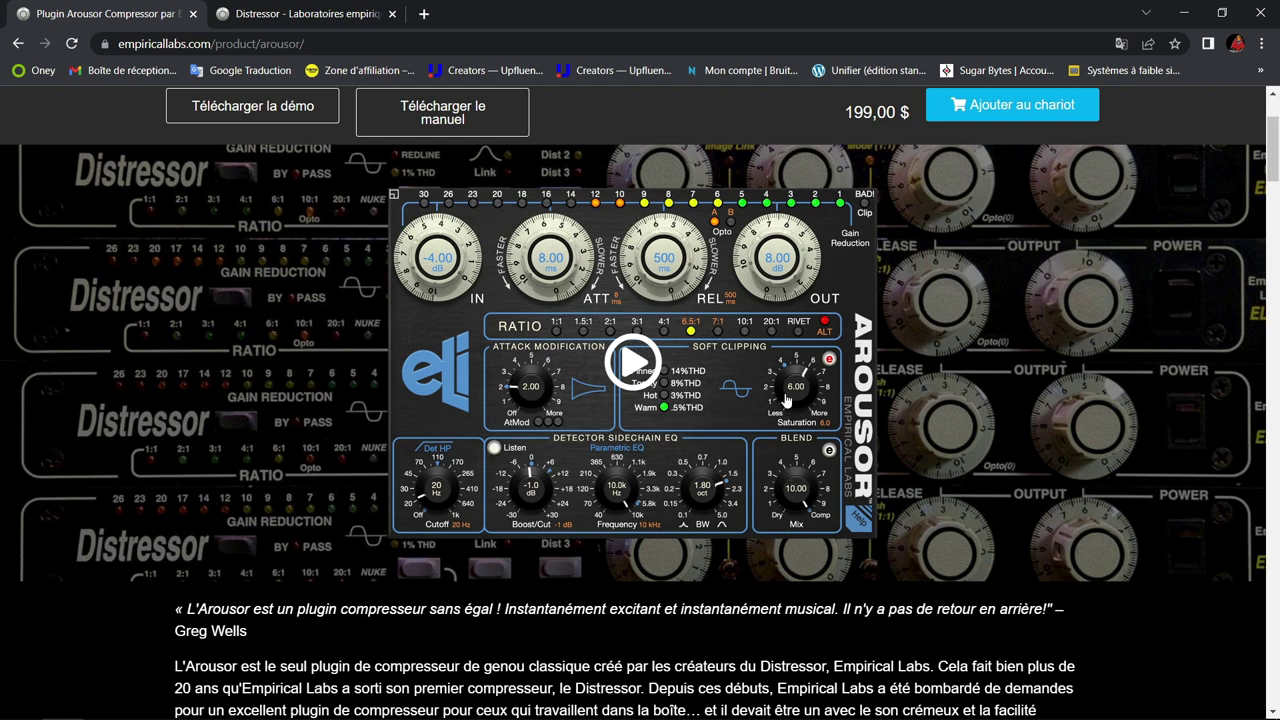
- Look through the Arousor product page, examining its feature descriptions and the Rev 3 changes
scroll(789, 333, down, 1)
scroll(789, 333, down, 8)
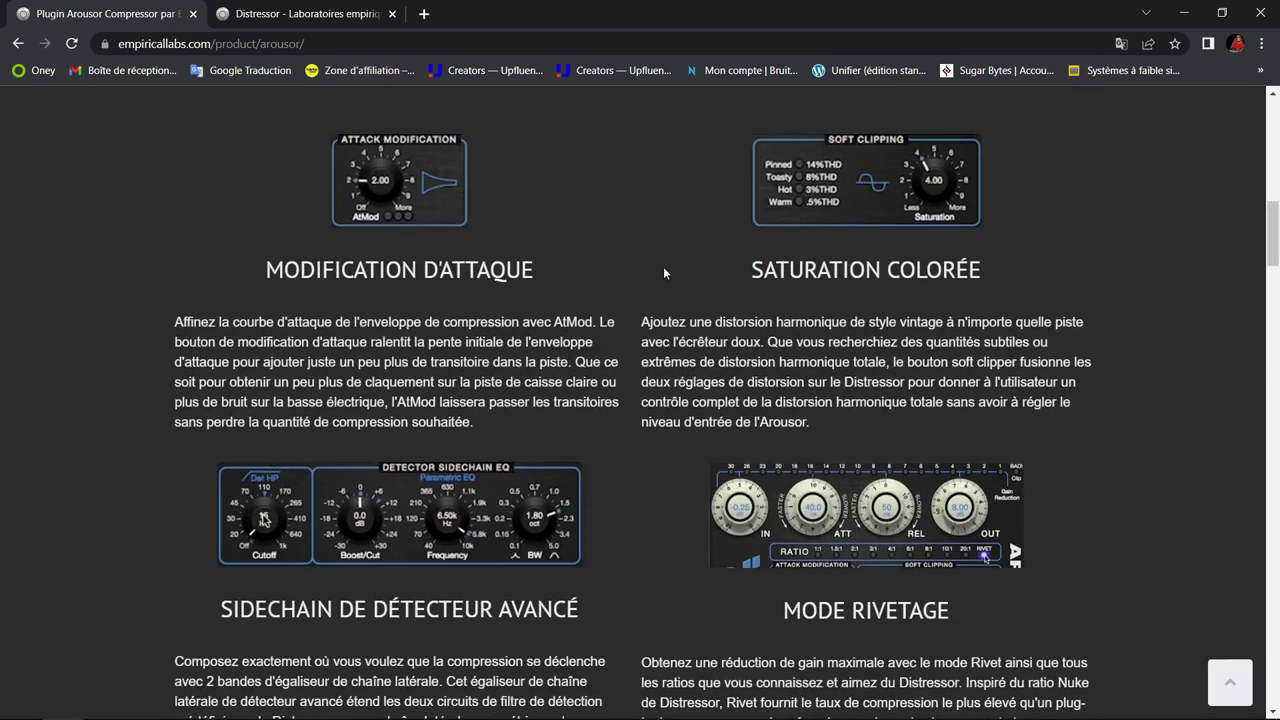
scroll(873, 283, down, 2)
scroll(873, 283, down, 2)
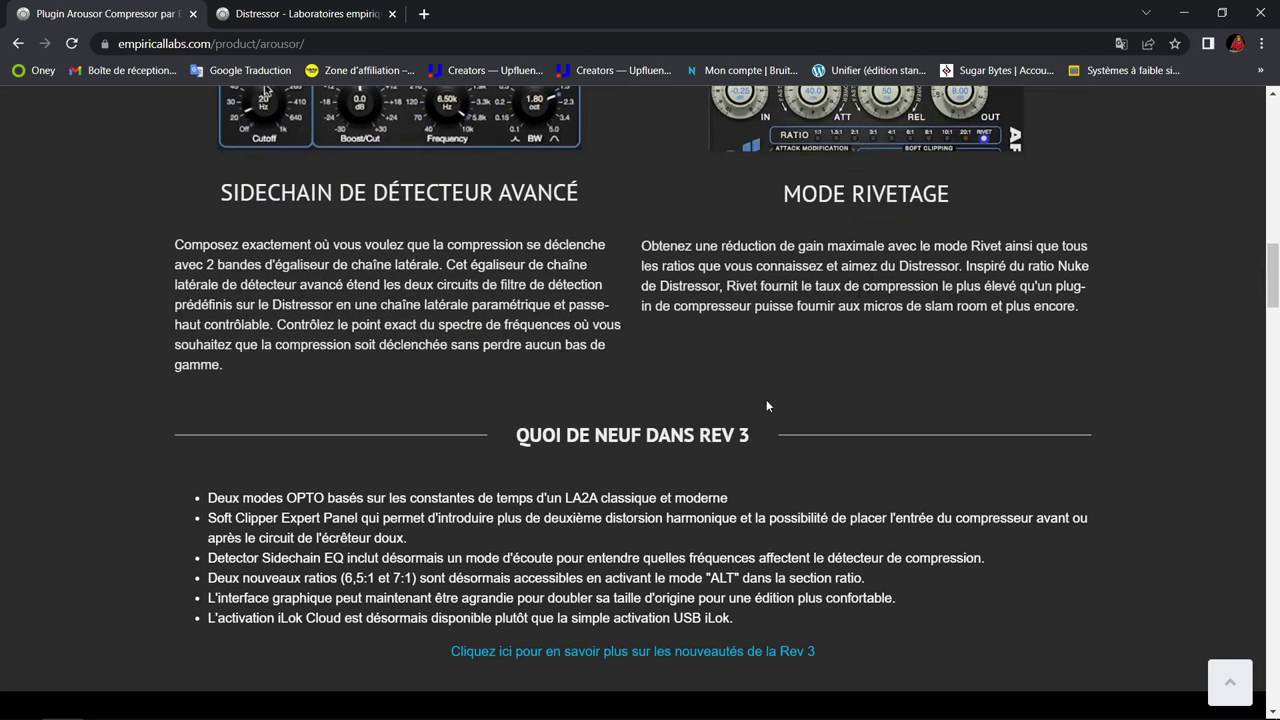
scroll(822, 440, up, 3)
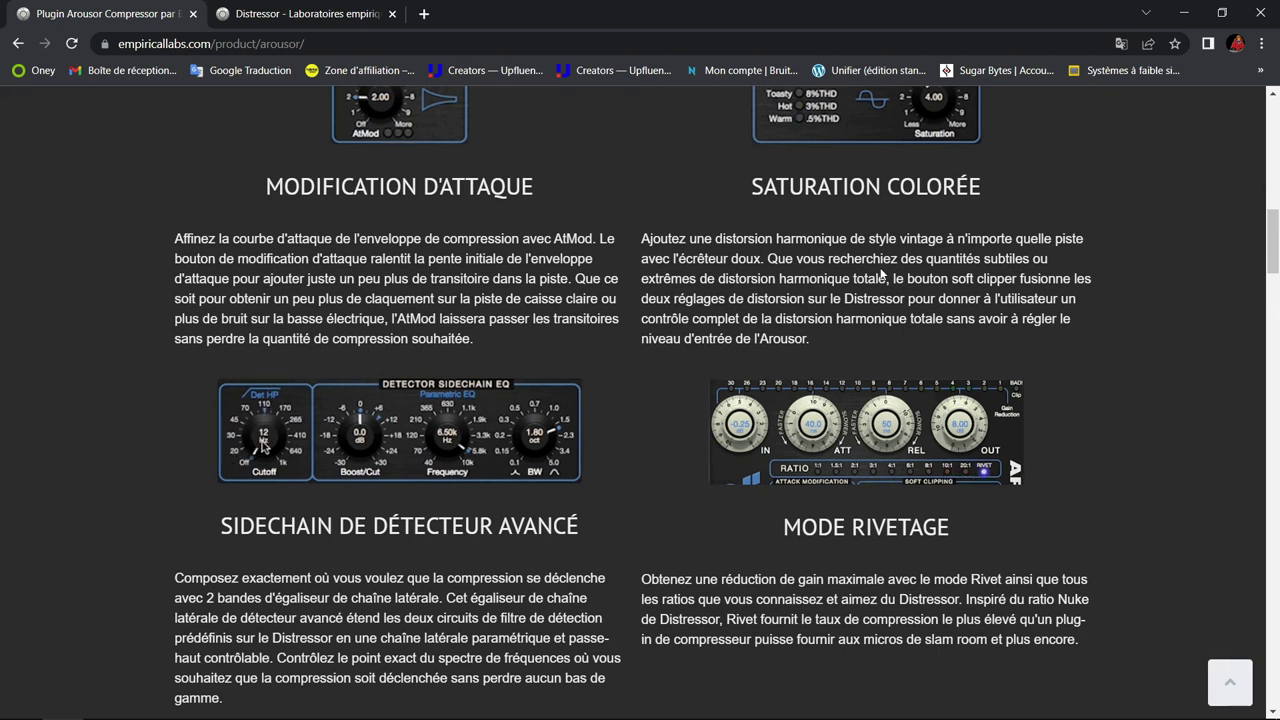
scroll(881, 274, up, 3)
scroll(880, 267, up, 10)
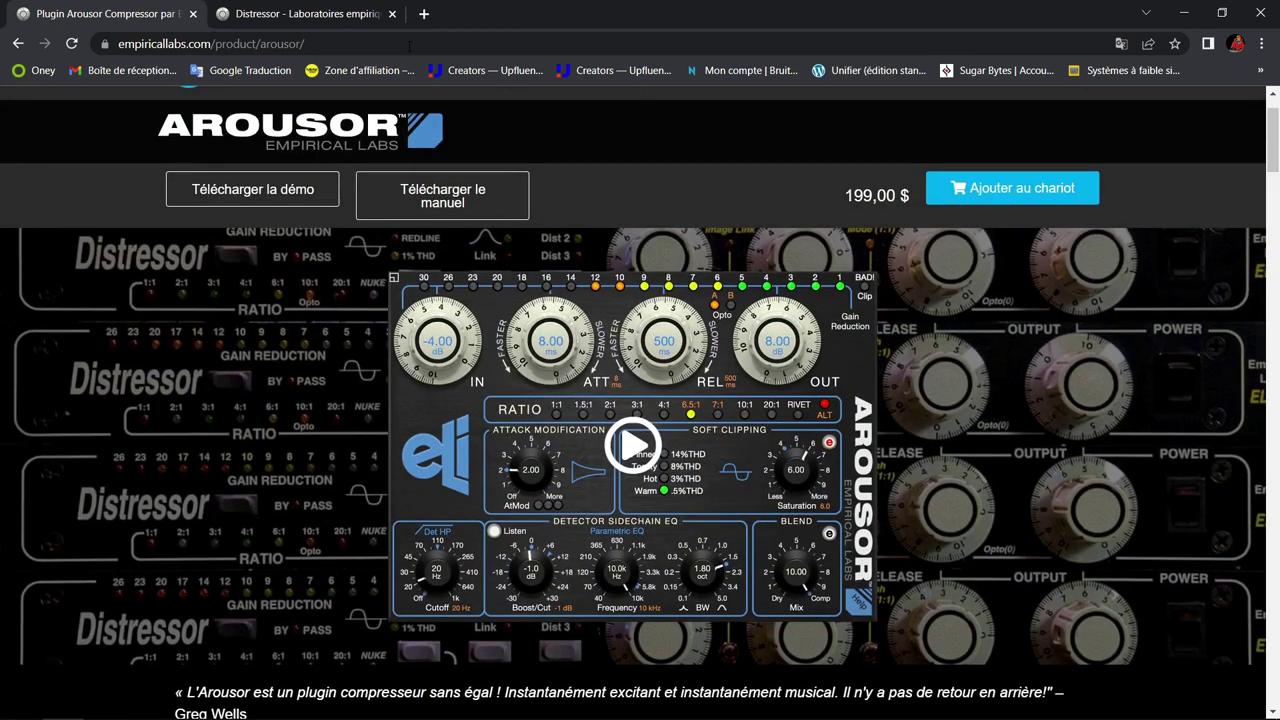
- Examine the Distressor product page's introduction and its pictures of the EL8-X and EL8 units
click(340, 14)
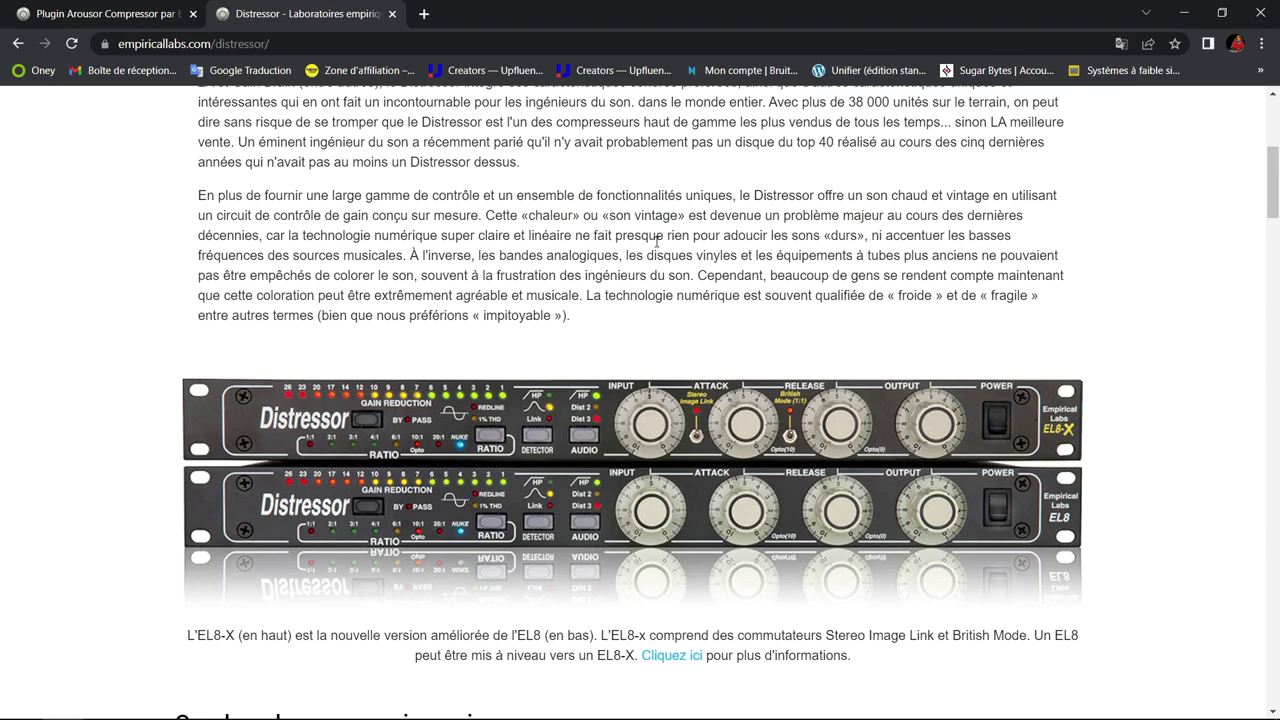
scroll(657, 240, up, 4)
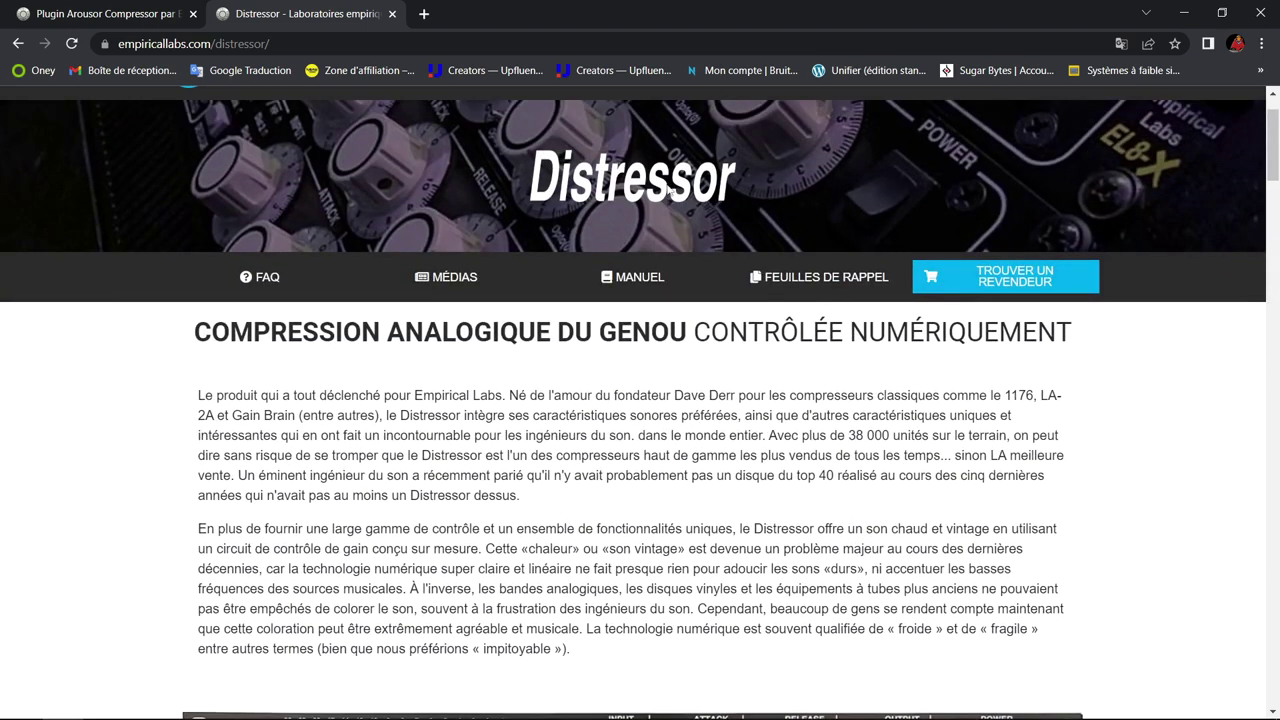
scroll(752, 412, down, 3)
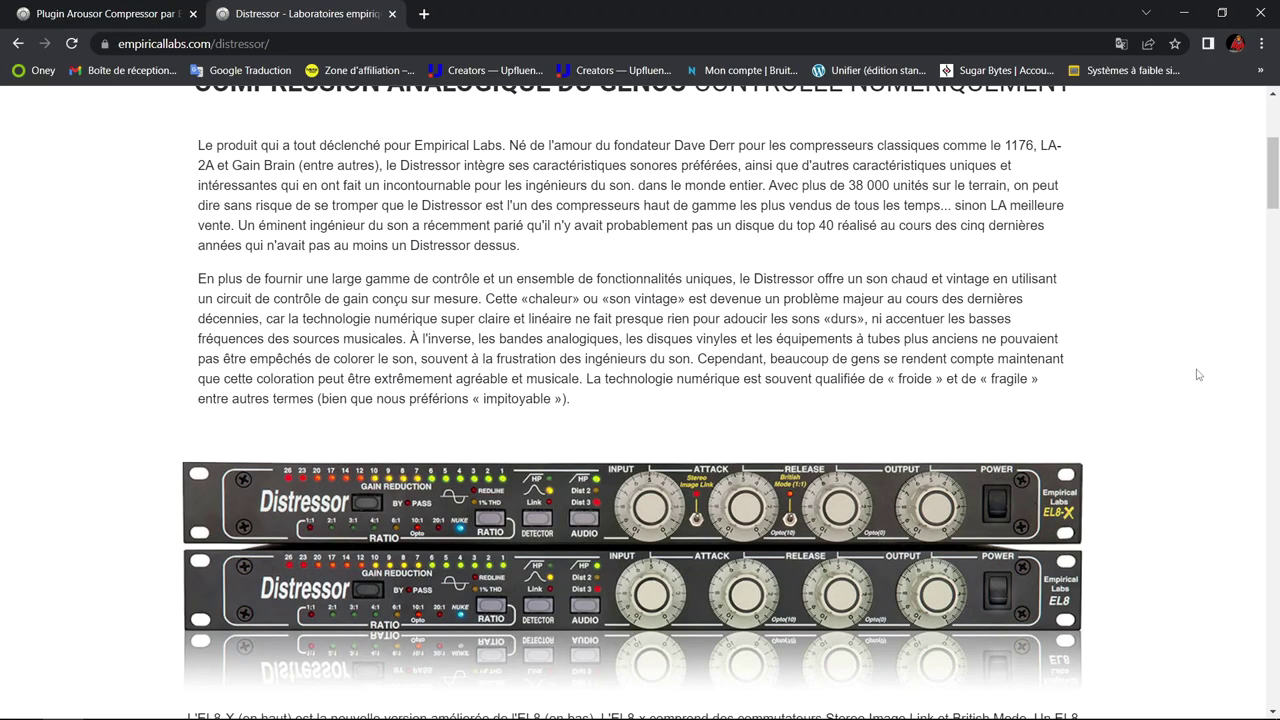
scroll(1193, 408, down, 2)
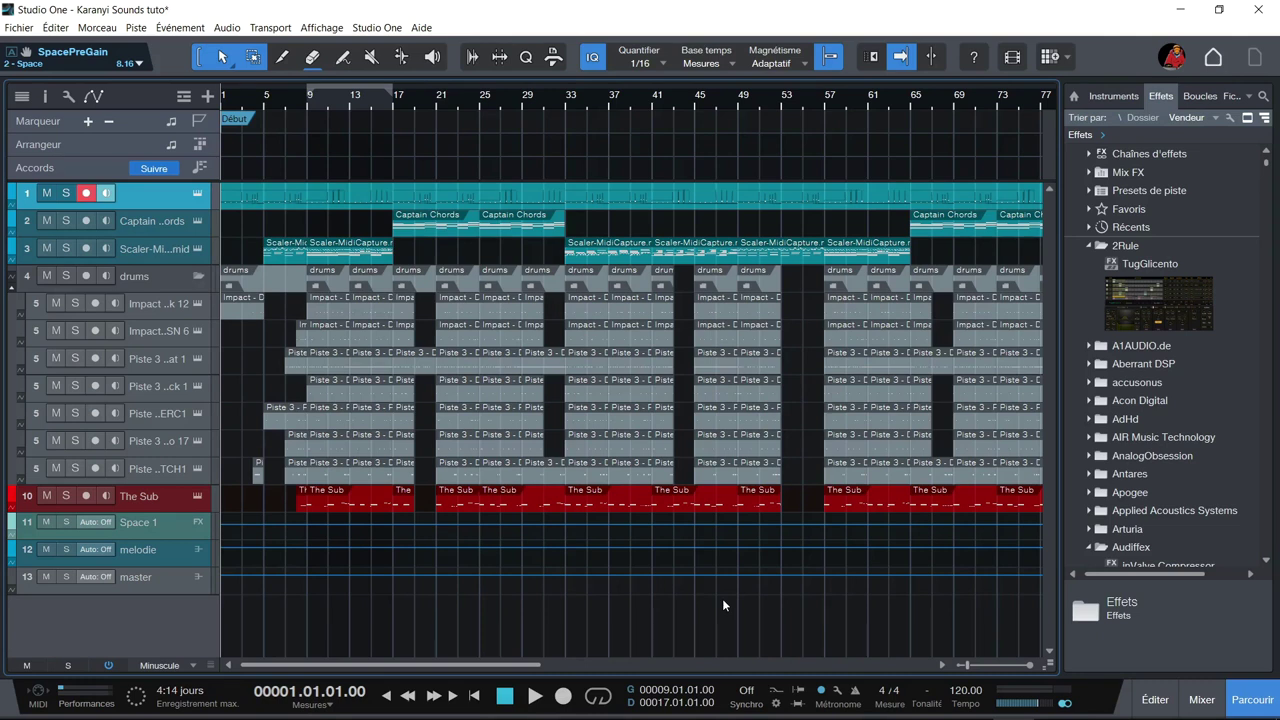
- In the Studio One song, review the instruments Impact, Impact 2, LoFi Keys, LoFi Keys 2 and The Sub, then close their window
key(ctrl+s)
click(196, 195)
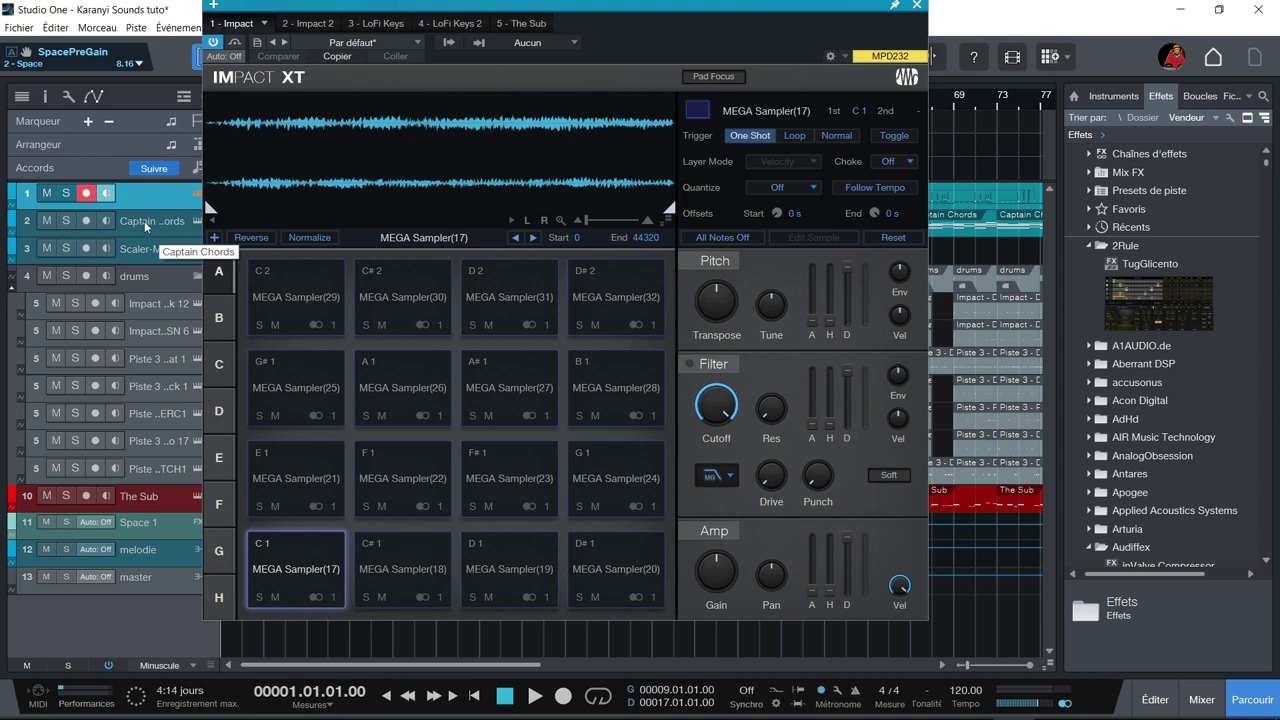
click(153, 193)
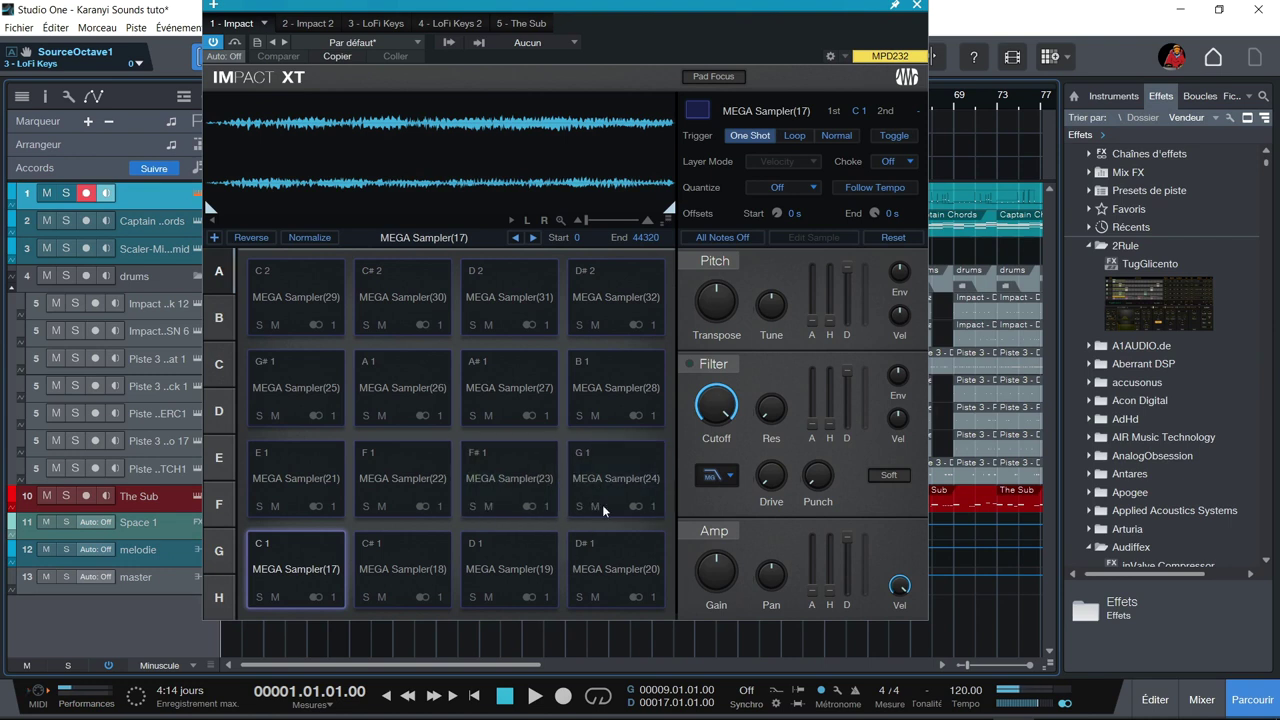
click(316, 24)
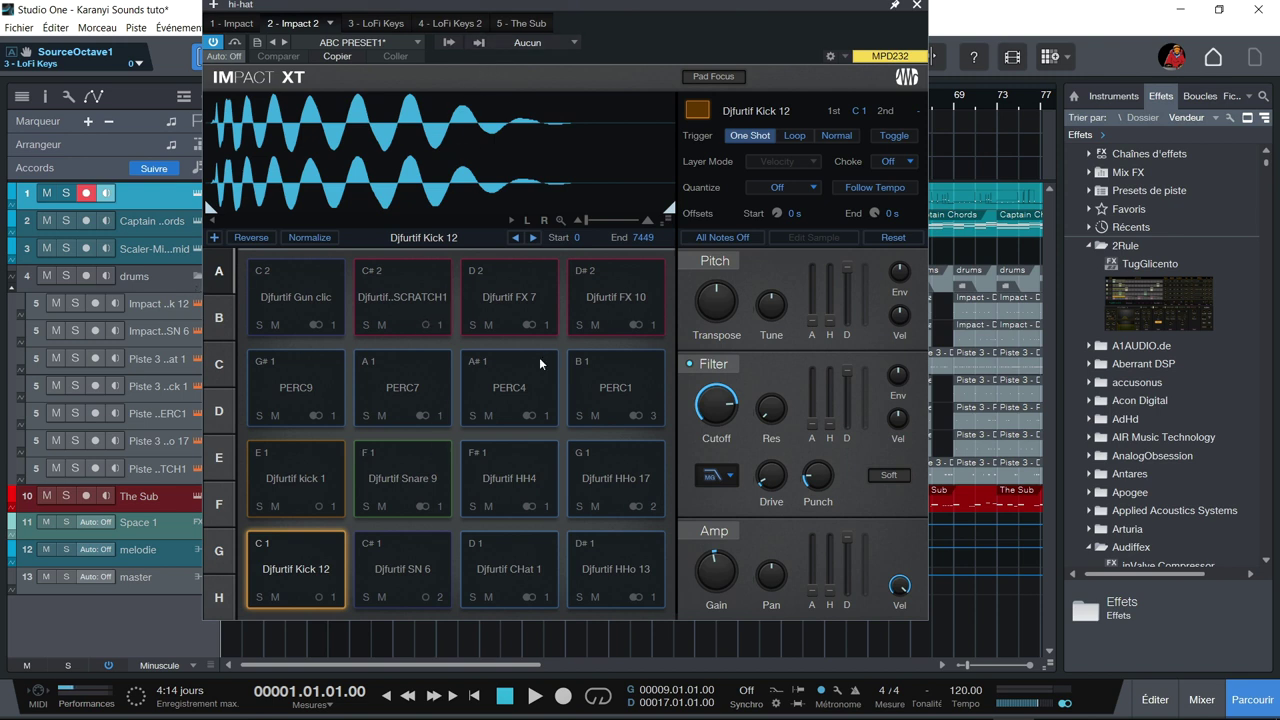
click(389, 22)
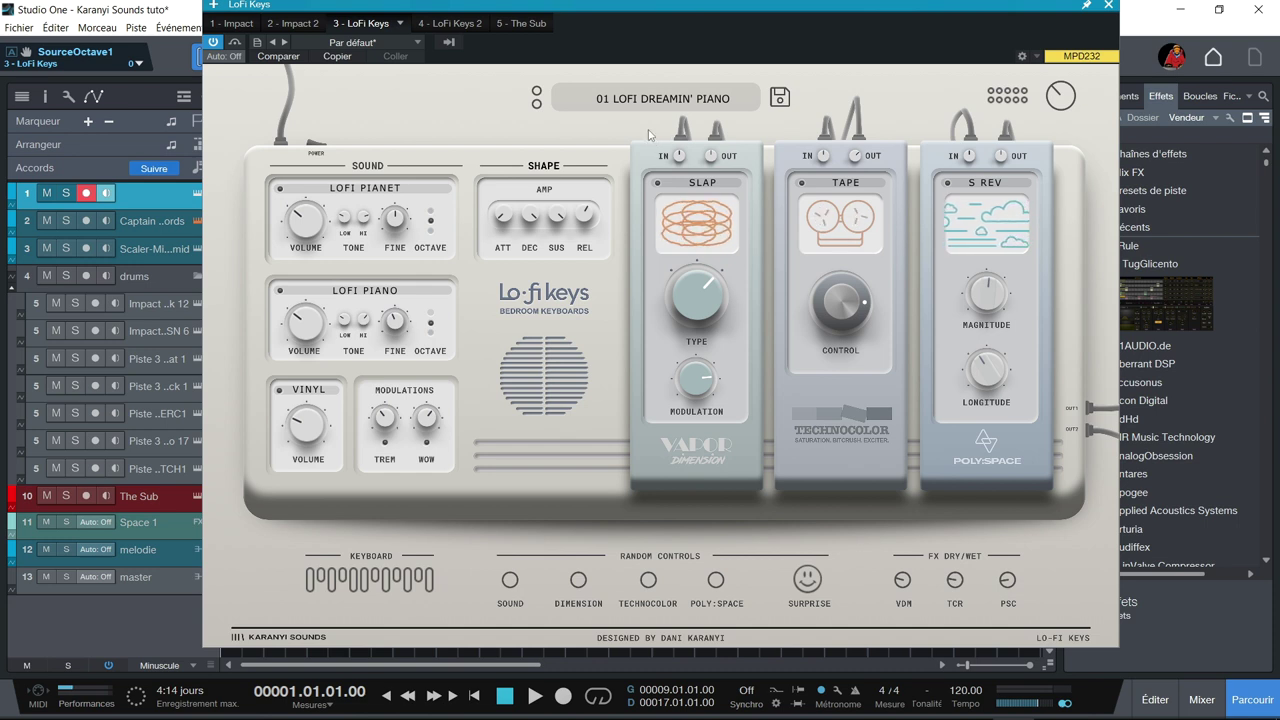
click(450, 23)
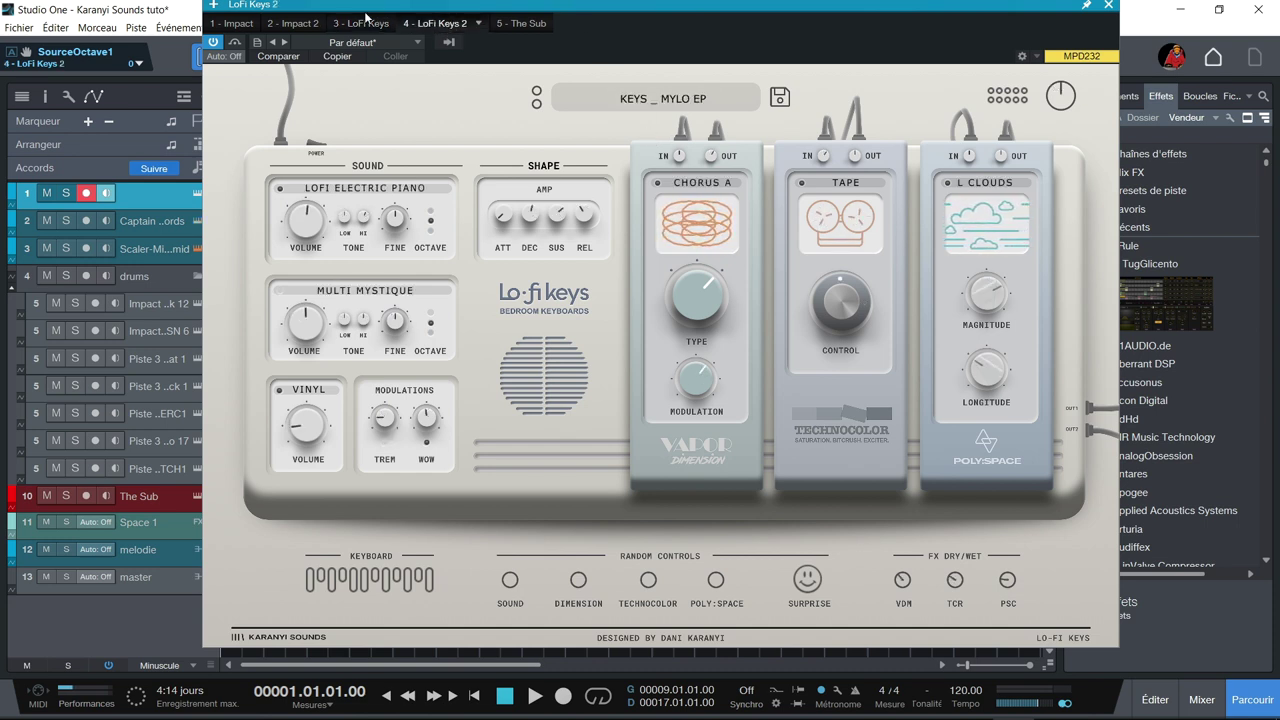
click(362, 23)
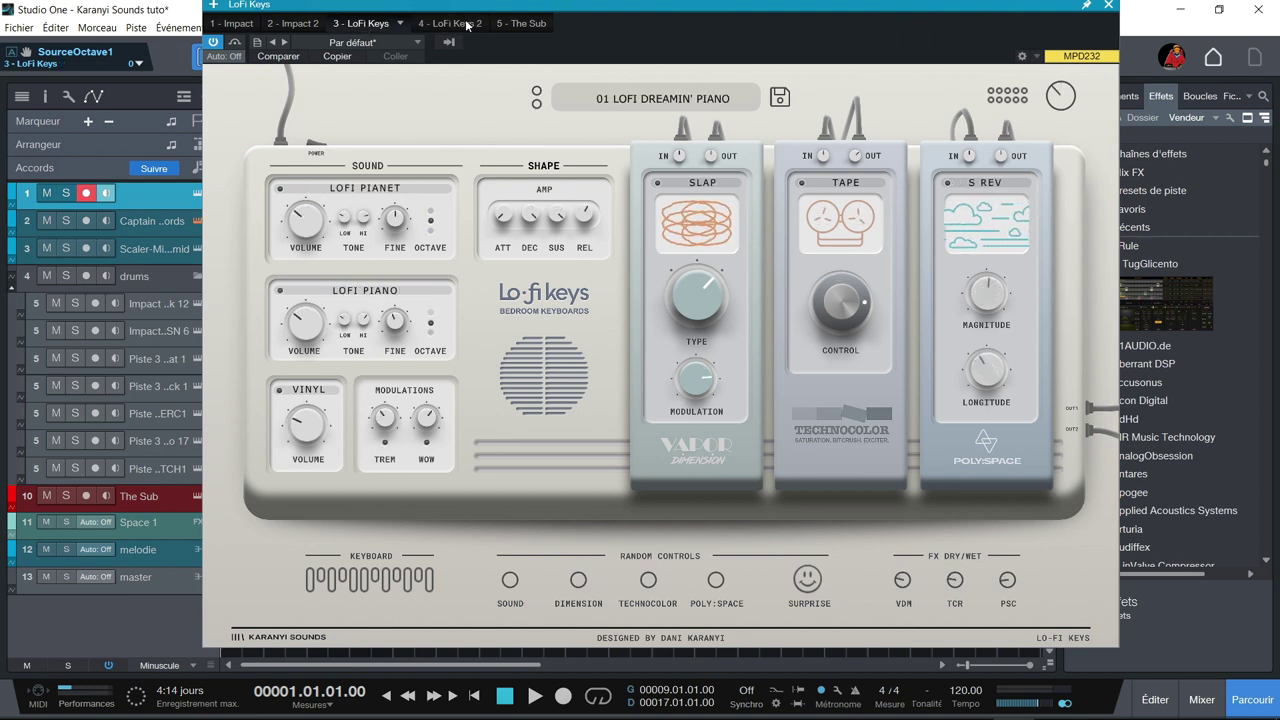
click(527, 23)
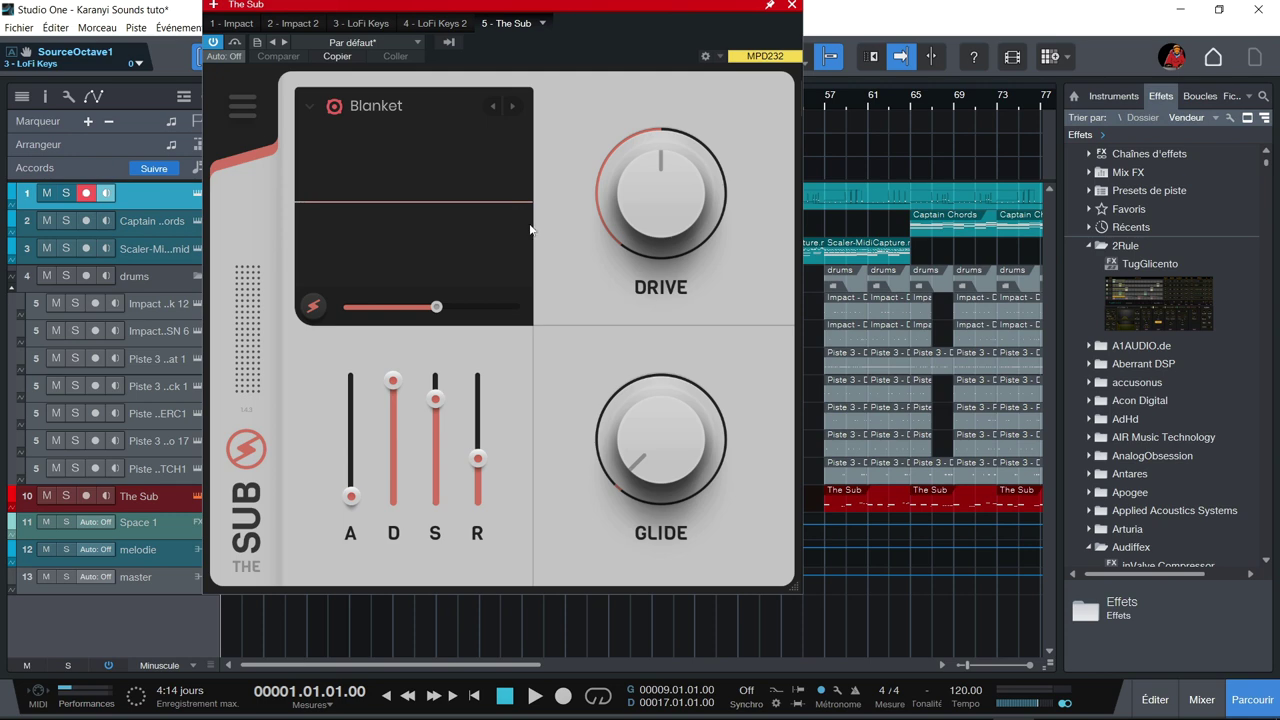
click(792, 5)
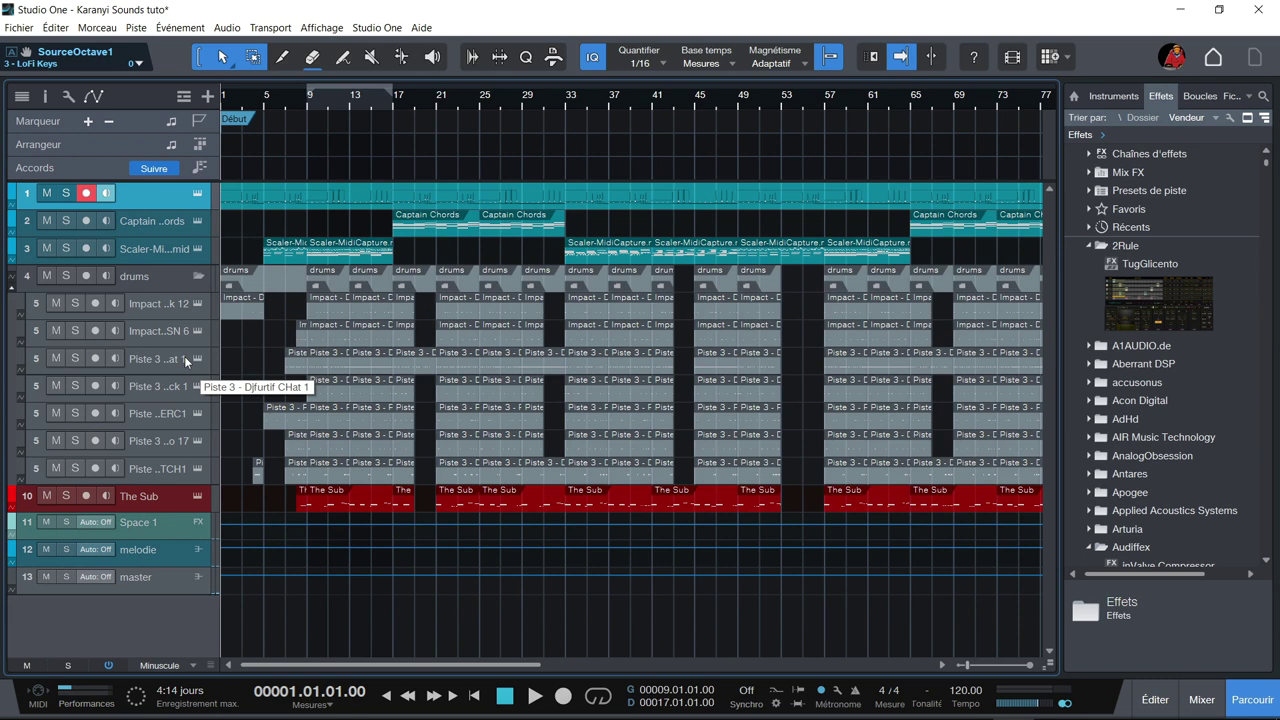
- Play the song from the start with the browser hidden, view the mixer during playback, and stop in the arrangement view
key(space)
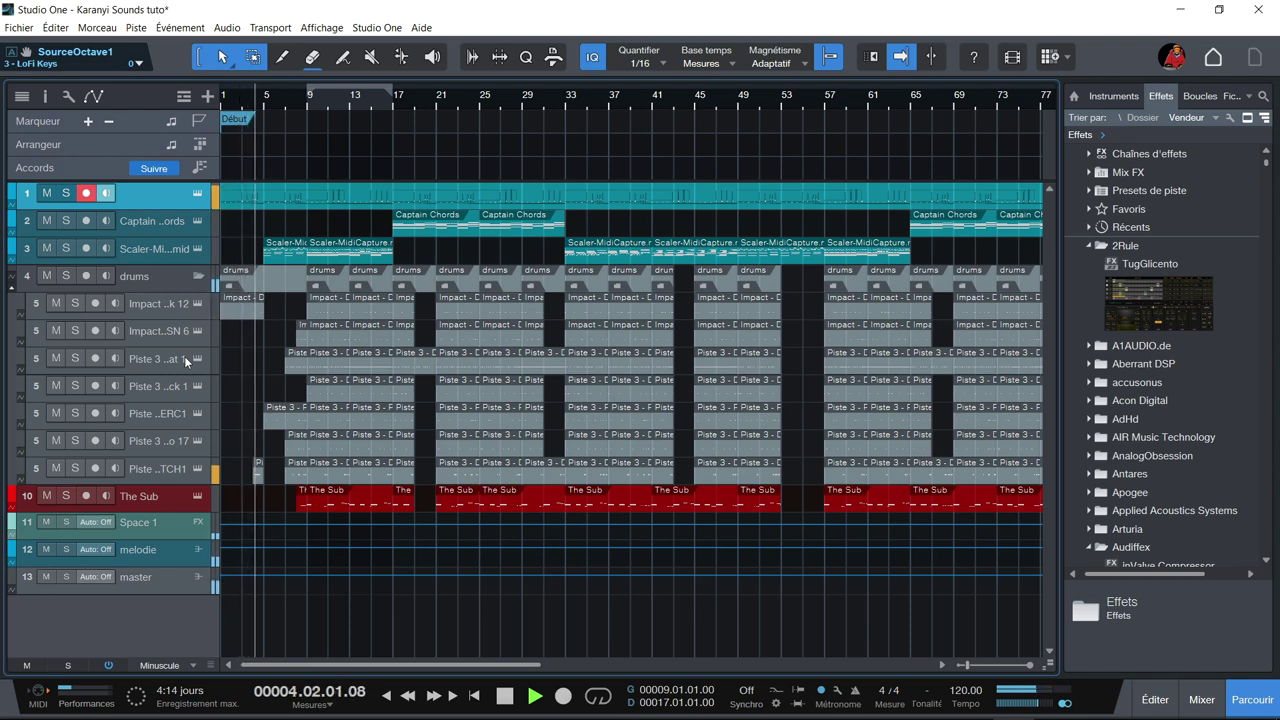
key(F5)
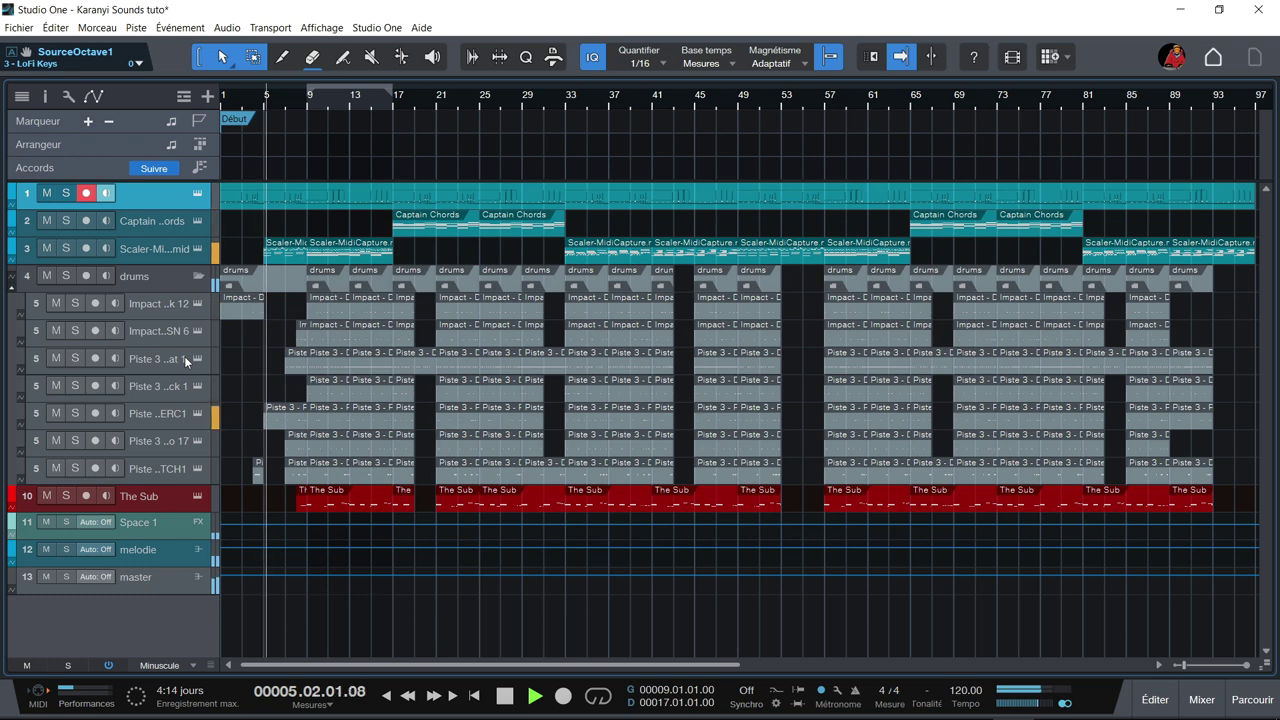
key(F3)
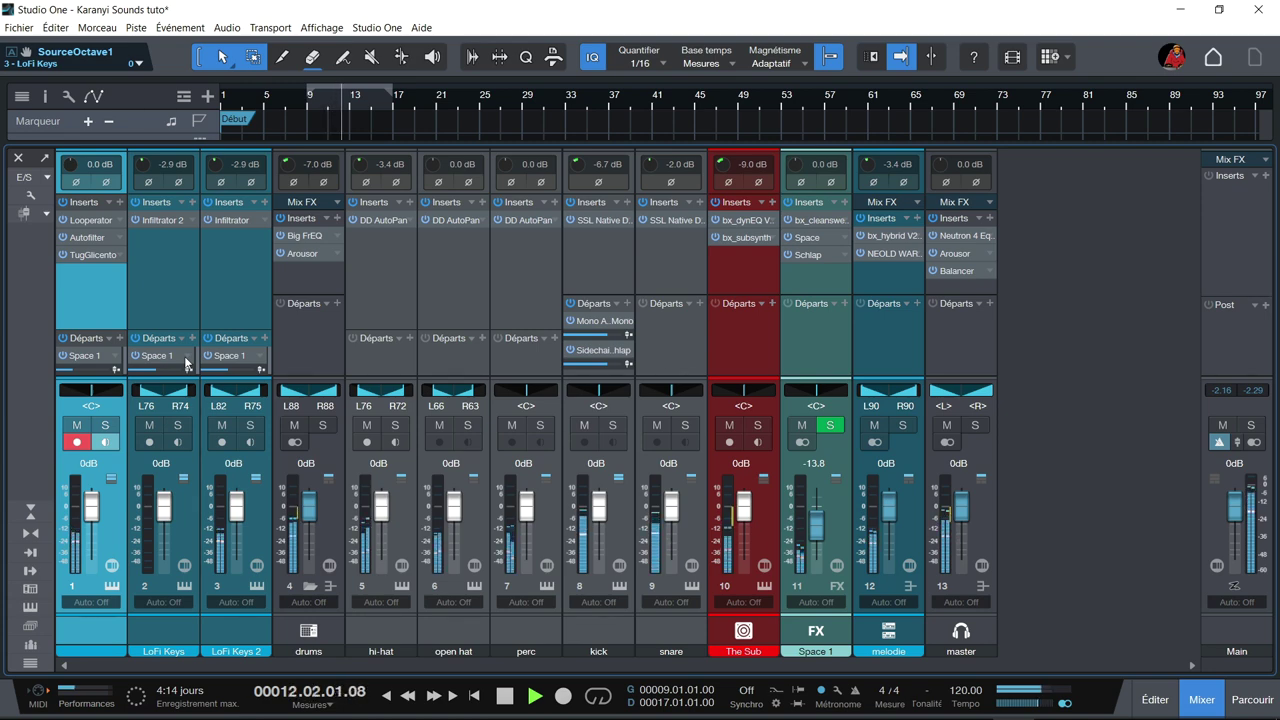
key(F3)
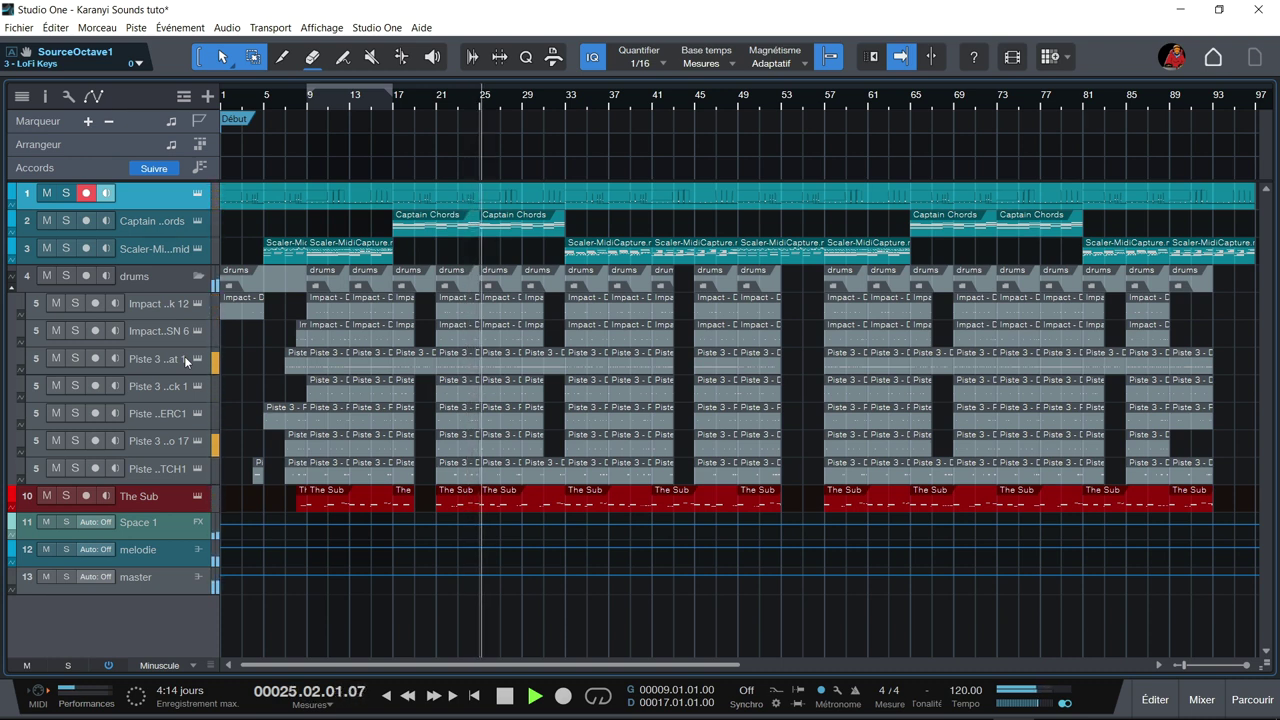
key(space)
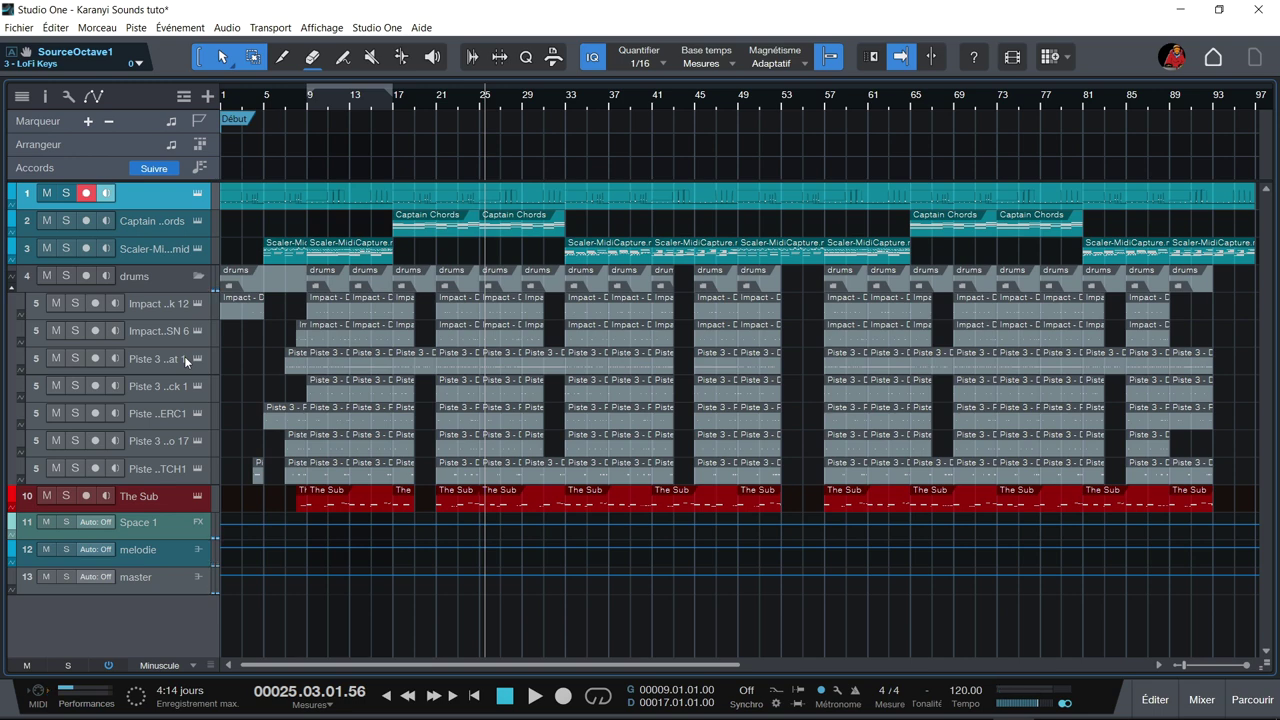
- Select the drums folder track and open its mixer inserts, first Big FrEQ and then Arousor
click(157, 275)
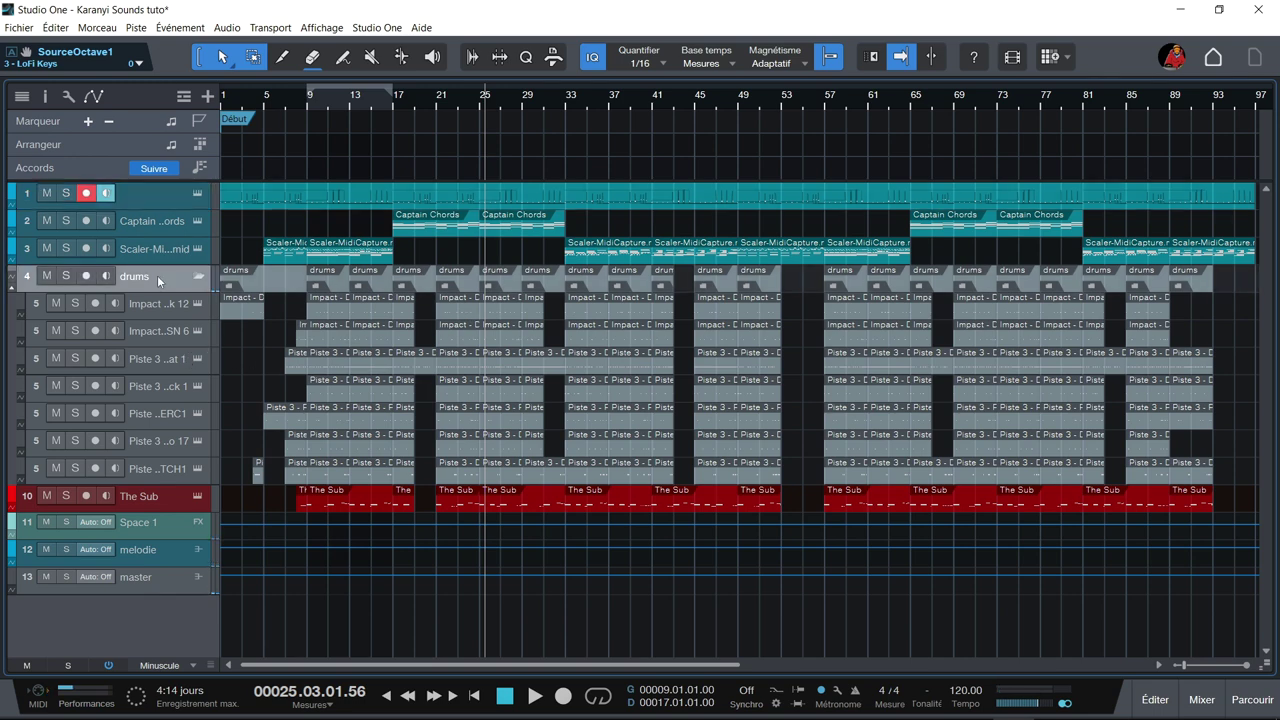
key(F3)
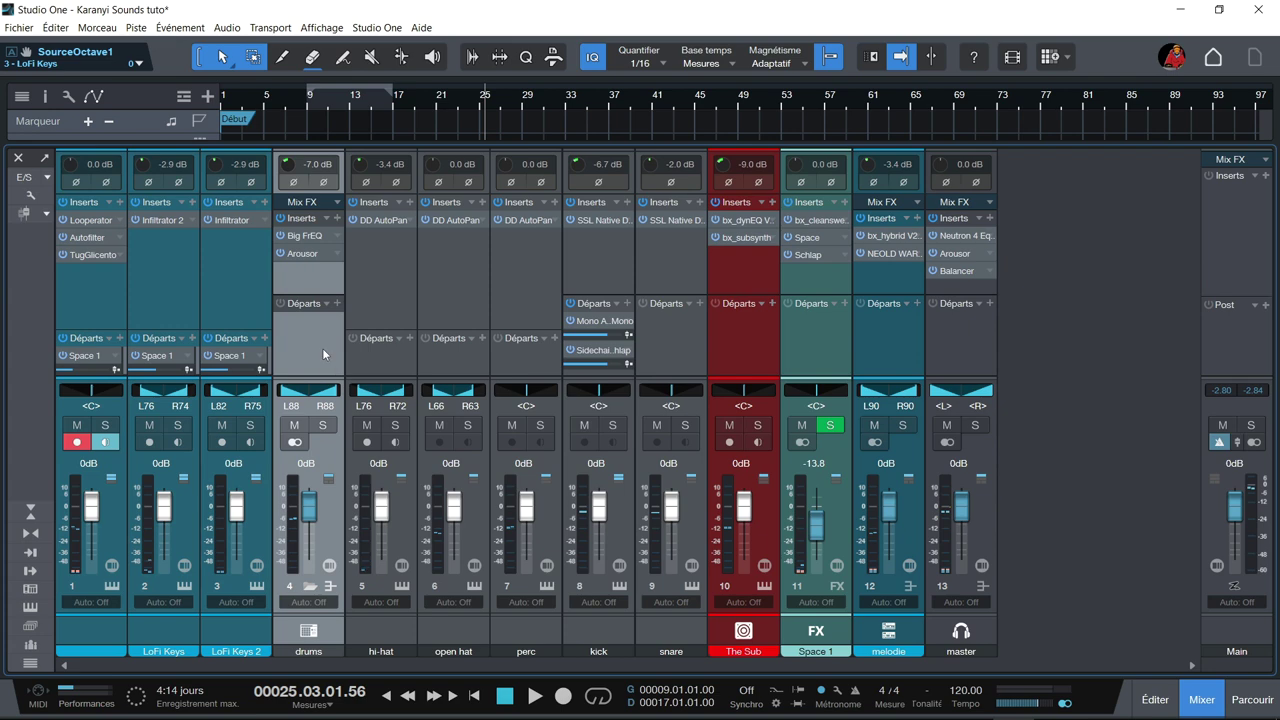
click(303, 236)
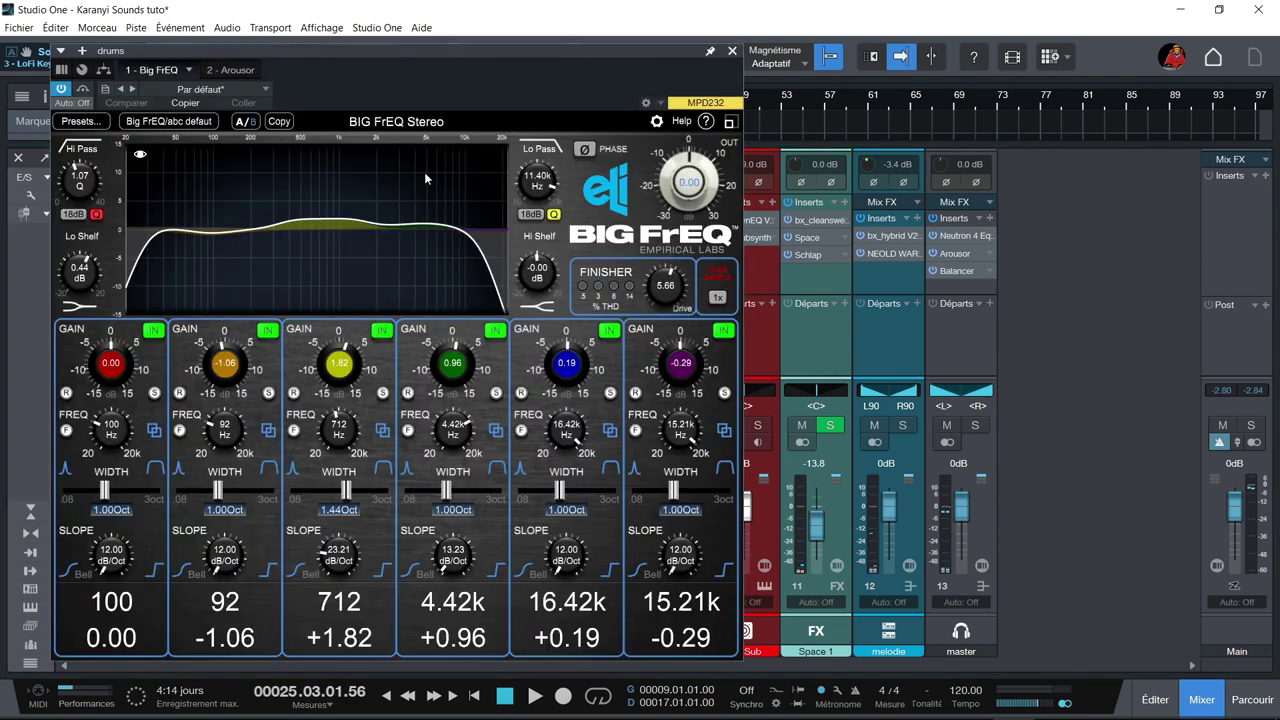
click(237, 72)
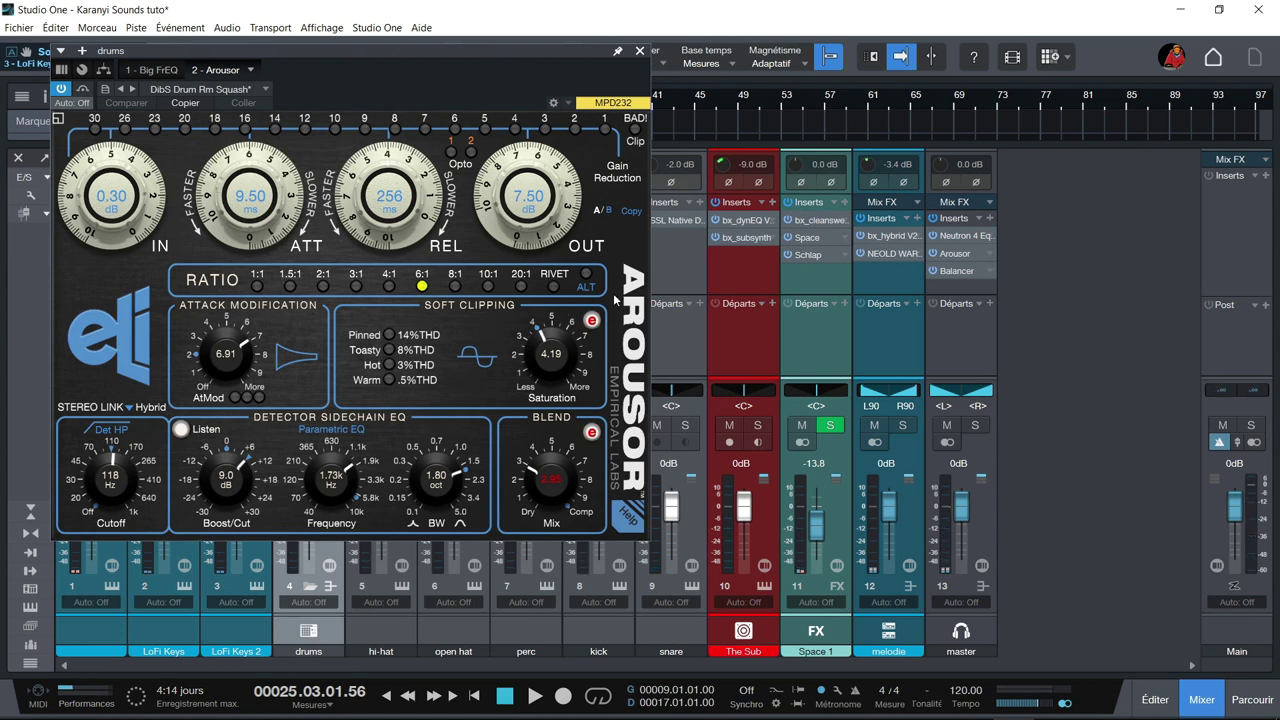
- Solo the drums bus and play the loop, bypassing and re-enabling Arousor to compare the sound
key(s)
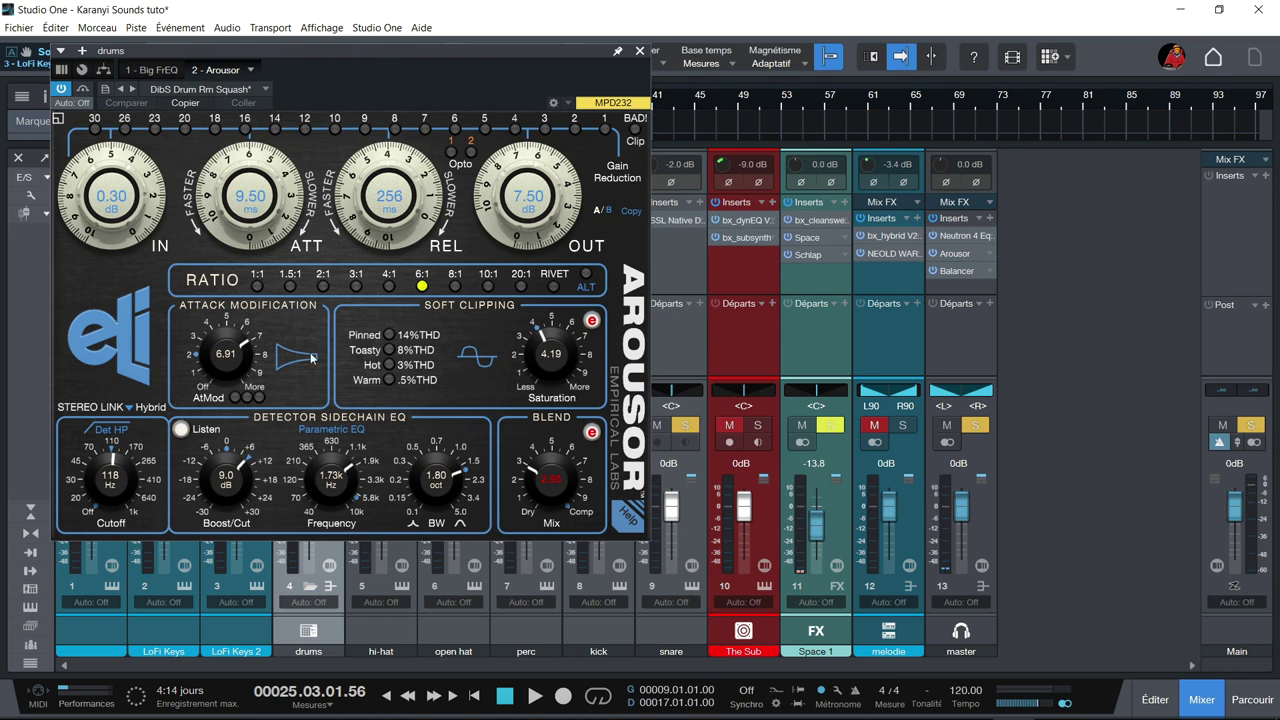
key(space)
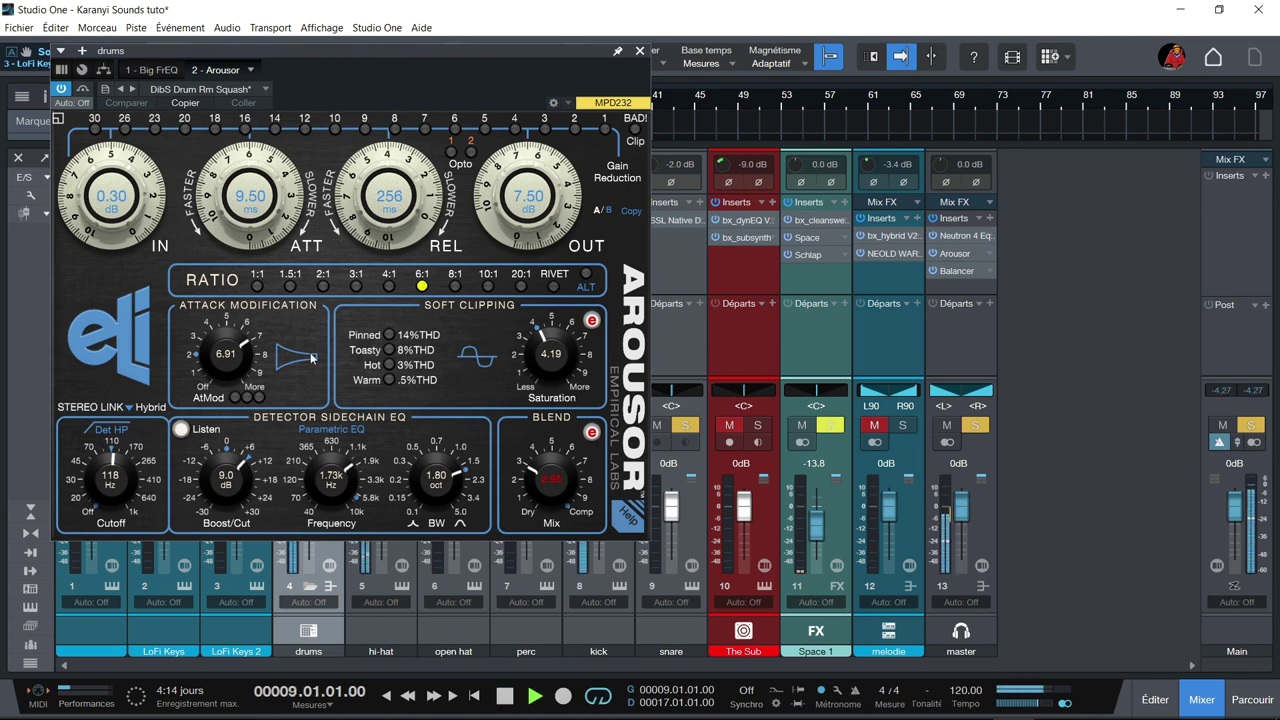
click(61, 91)
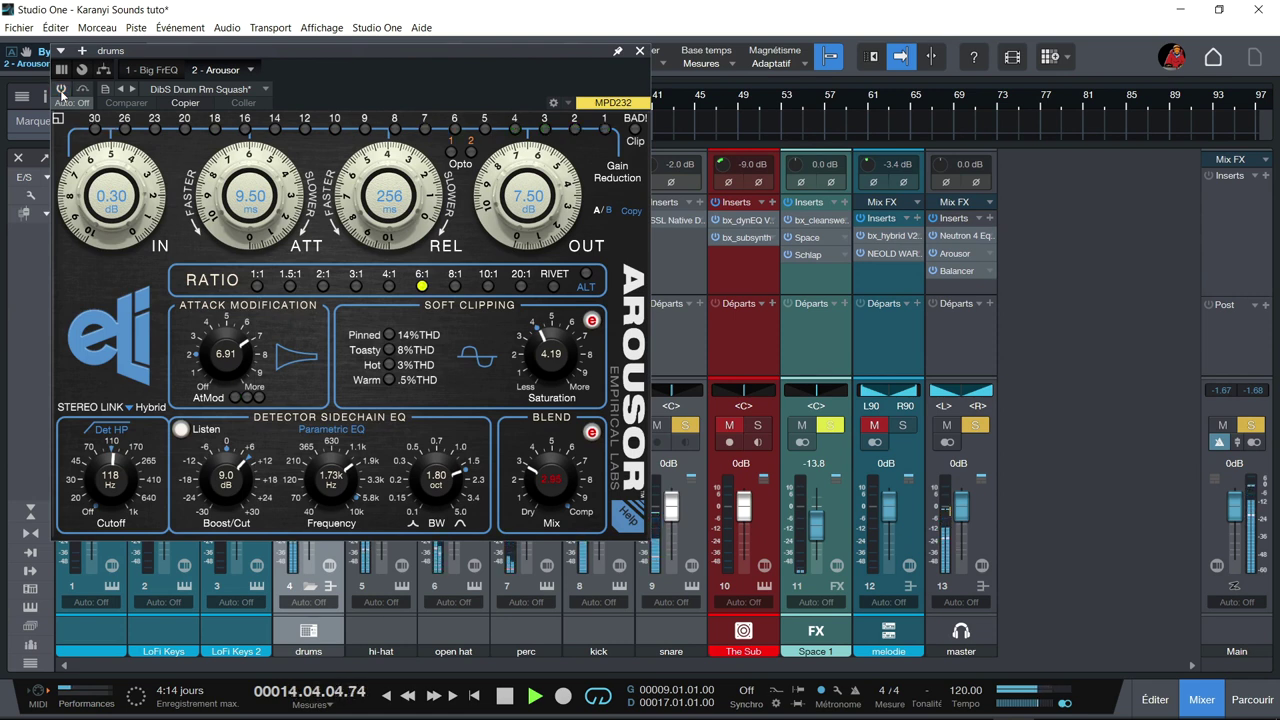
click(61, 90)
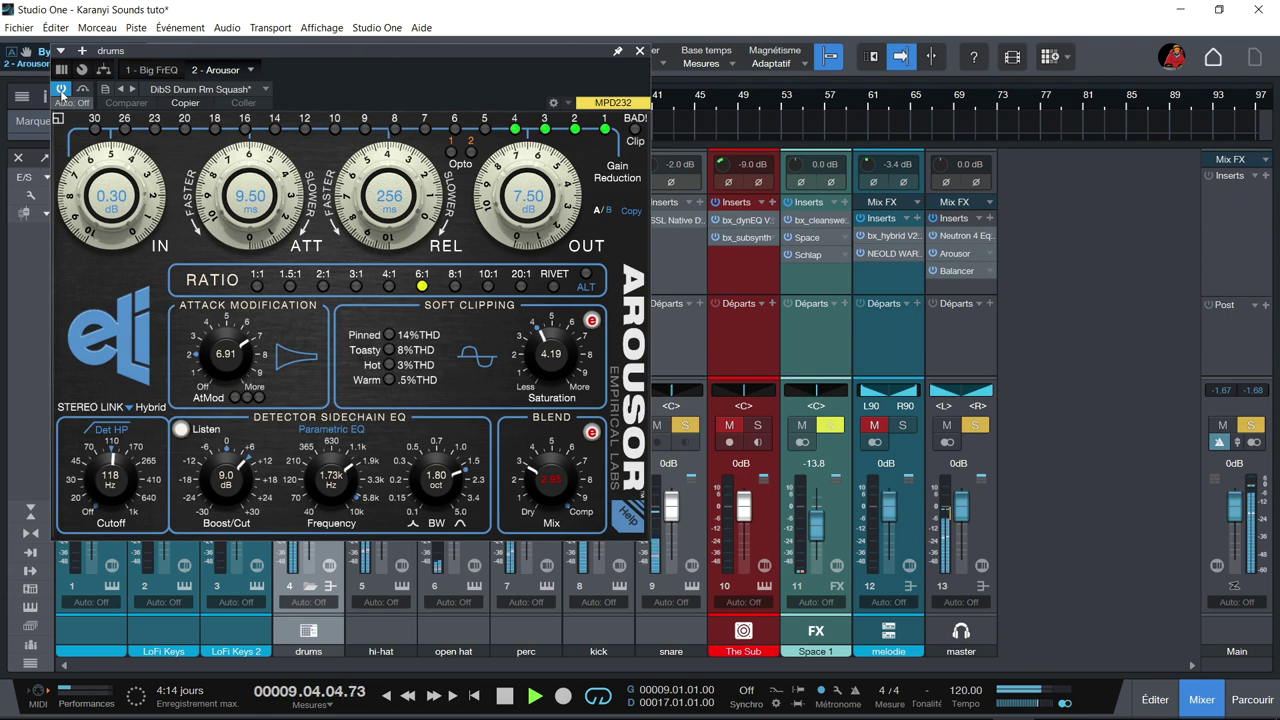
key(space)
- Reposition the Arousor window, try its smaller interface size and return to the larger size
drag(310, 52, 362, 85)
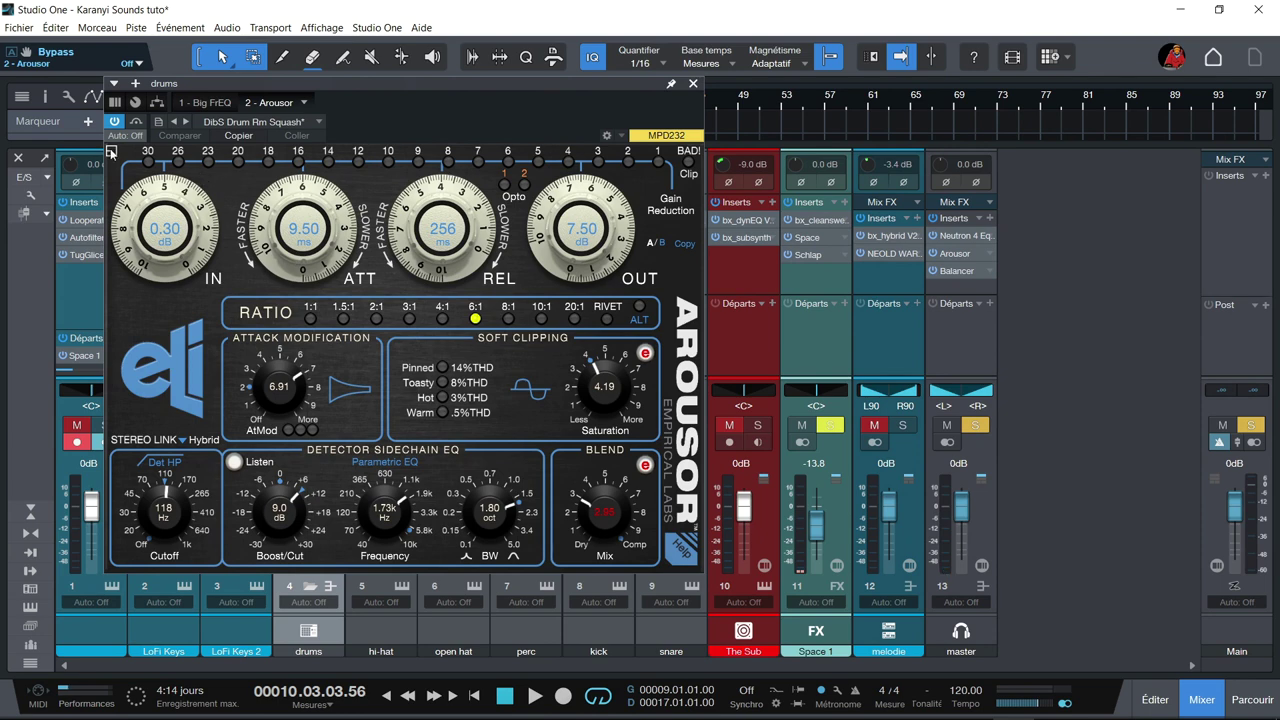
click(111, 151)
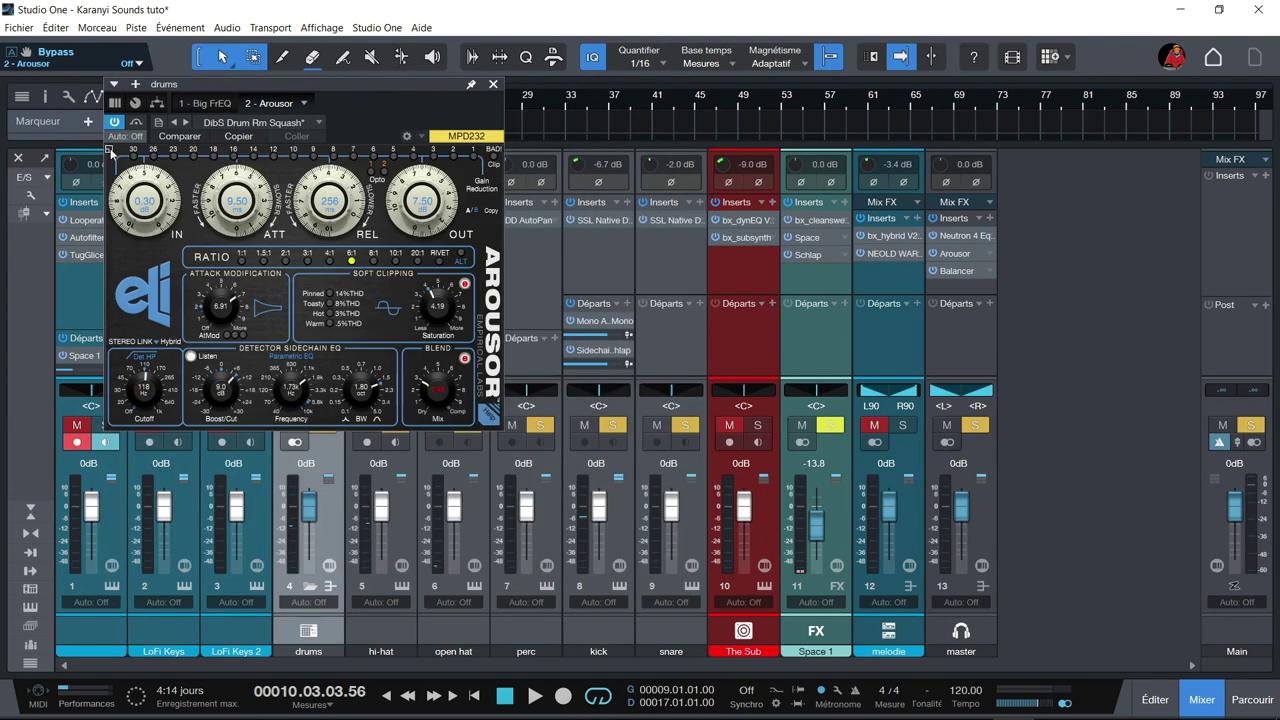
click(112, 151)
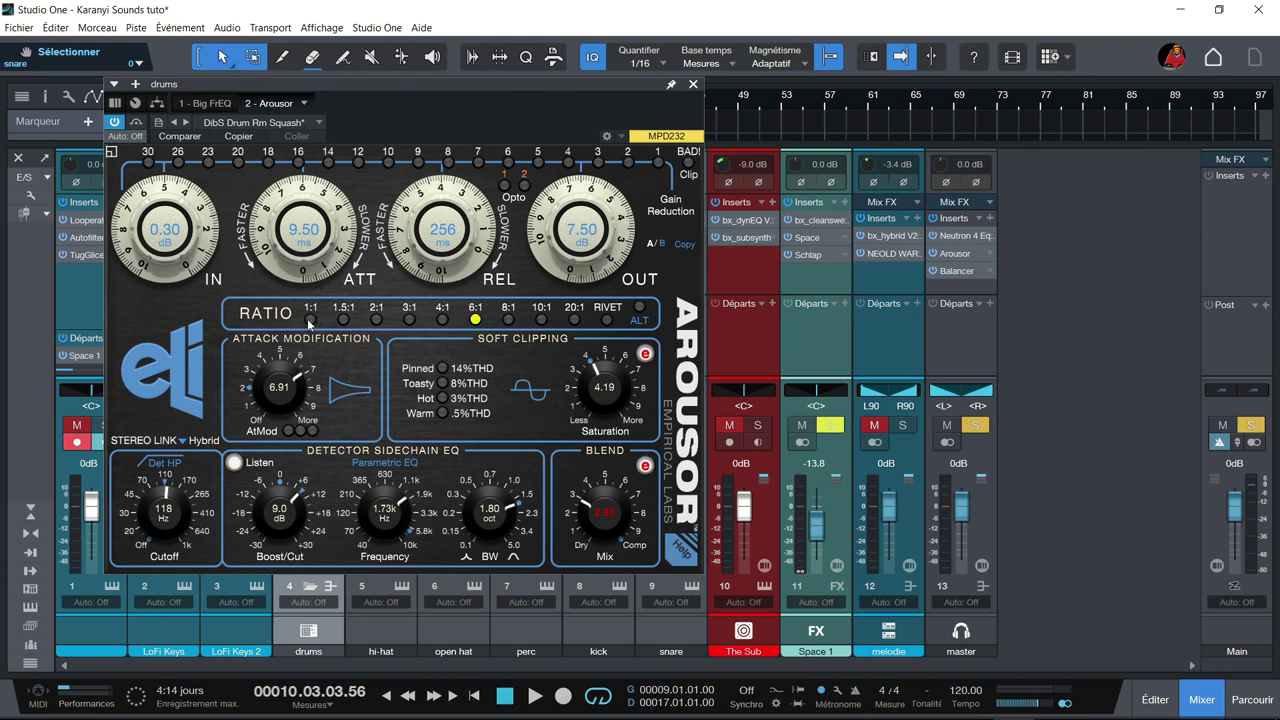
- Try Arousor's RIVET ratio, then set the ratio to 4:1 with ALT ratios enabled and Opto mode 1 active
click(607, 320)
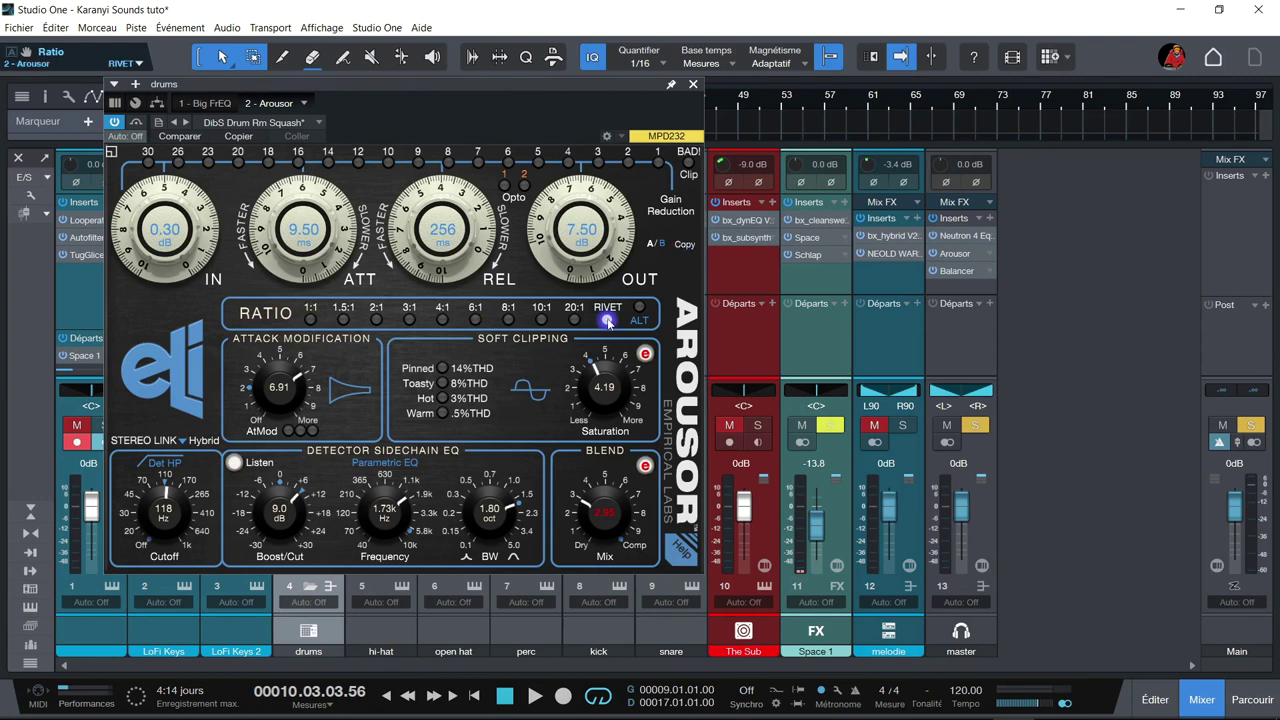
click(639, 308)
click(443, 318)
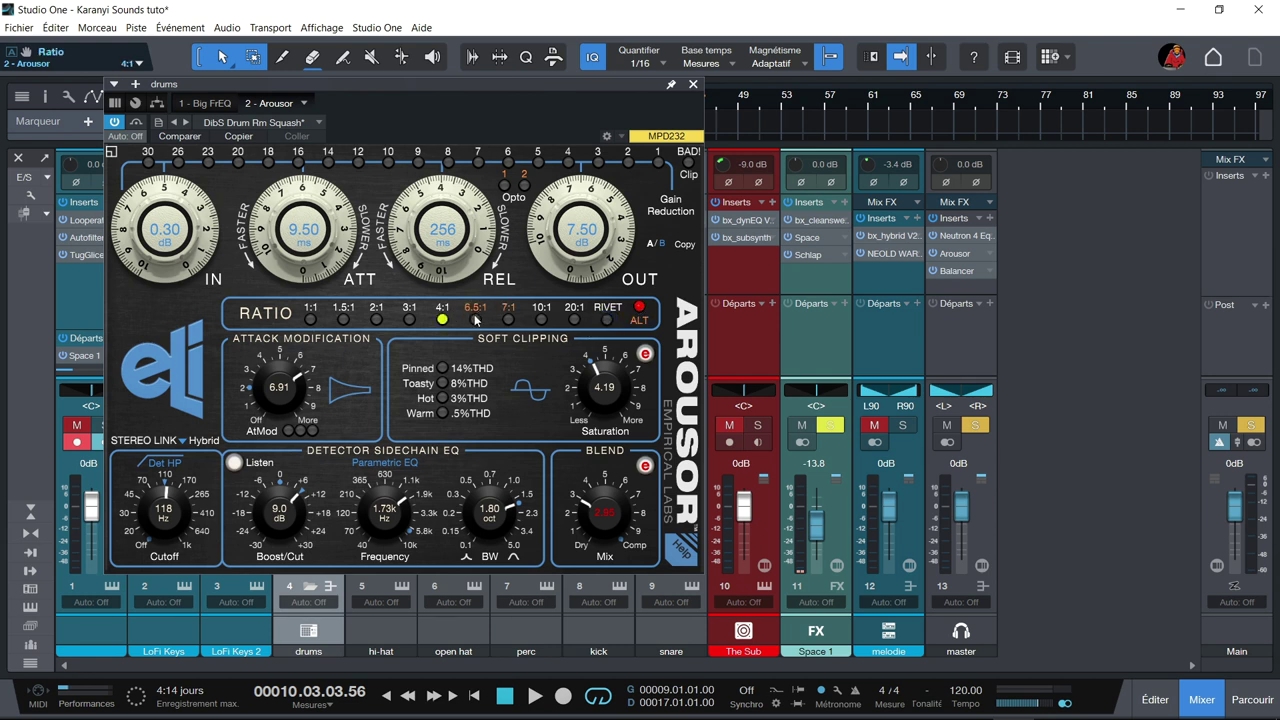
click(504, 186)
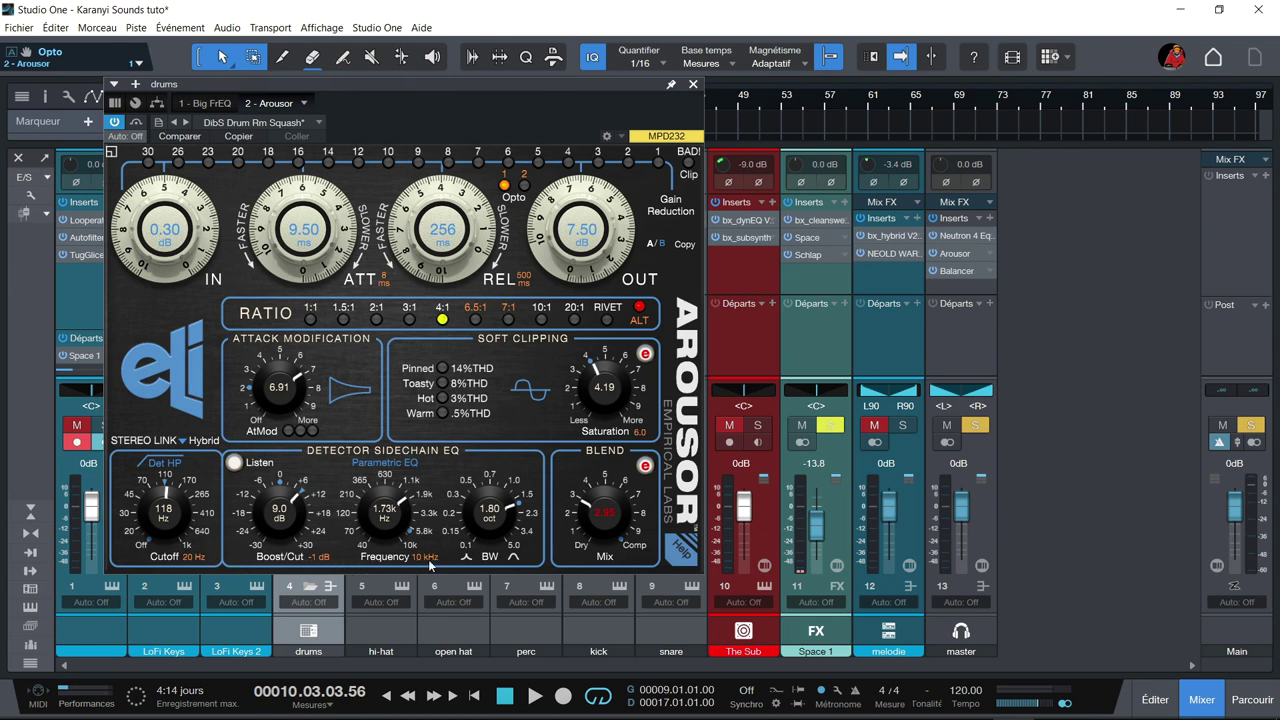
- Turn off Arousor's ALT ratios and switch off Opto mode
click(640, 308)
click(506, 186)
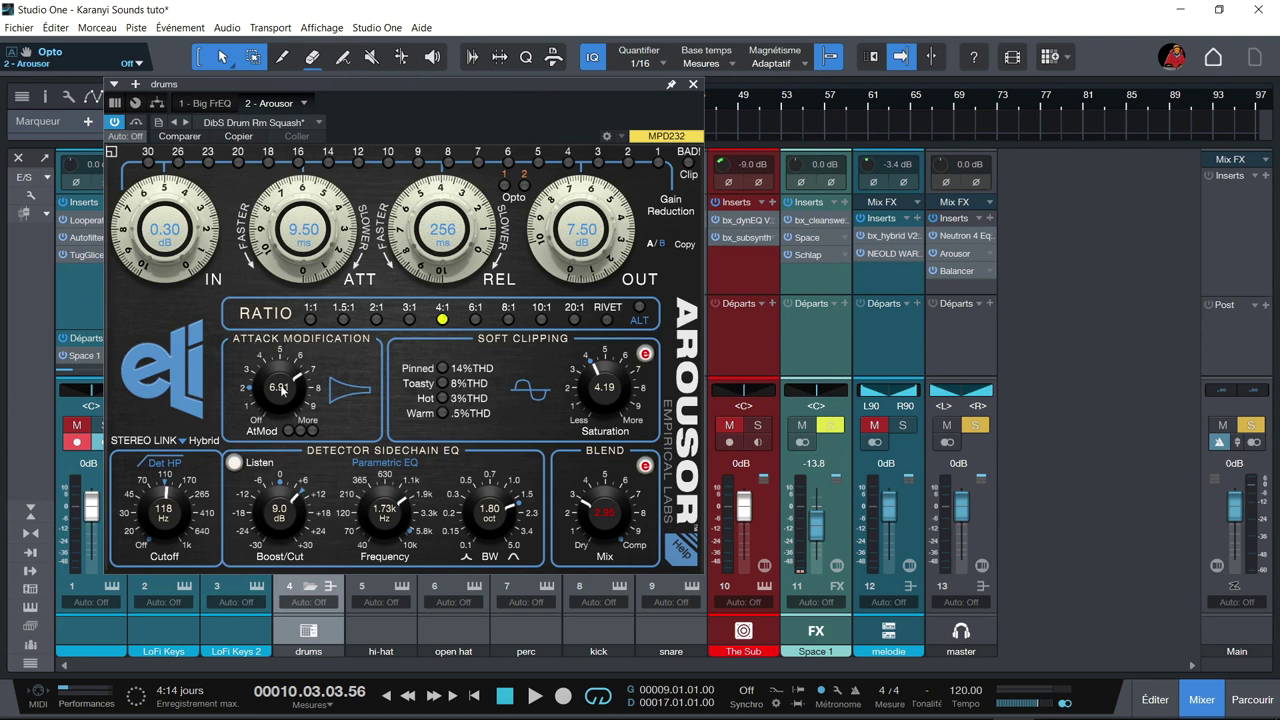
- Set the attack modification to 6.59 and lower 2nd Harm to 0.00 in the extended Soft Clipping controls
mouse_move(283, 386)
mouse_down()
mouse_move(272, 400)
mouse_move(266, 377)
mouse_up()
click(644, 357)
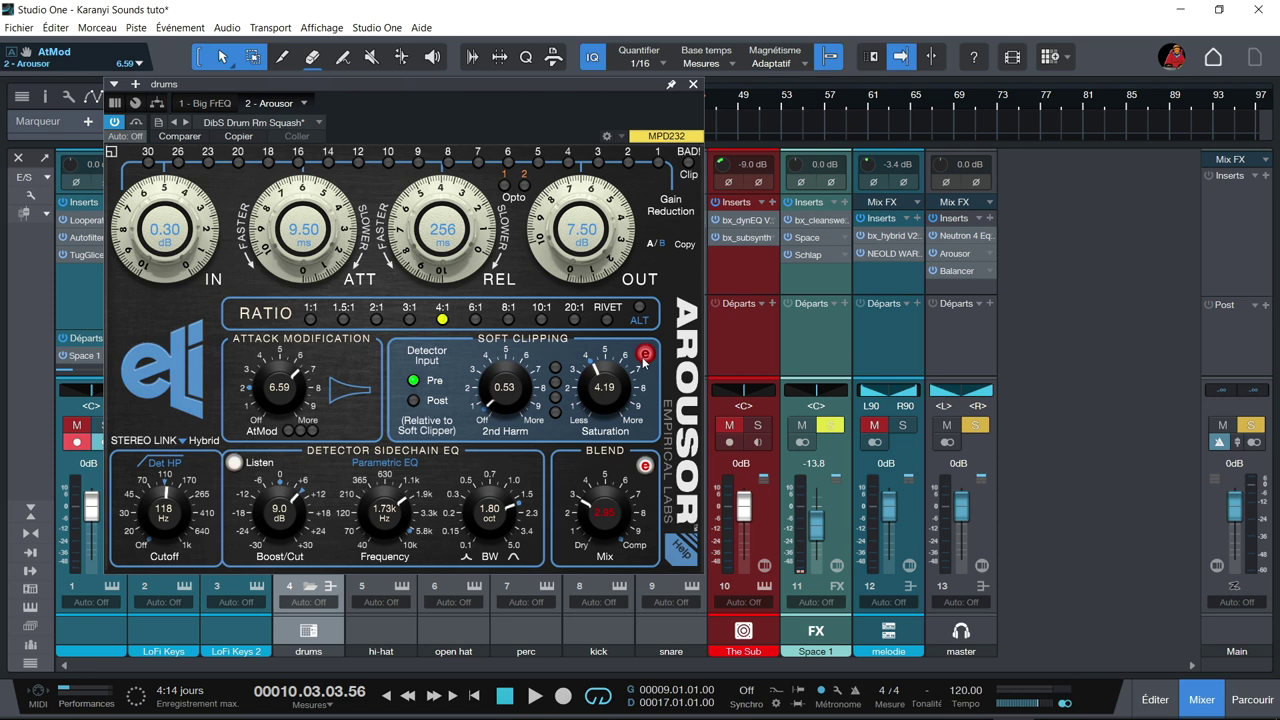
drag(494, 400, 466, 422)
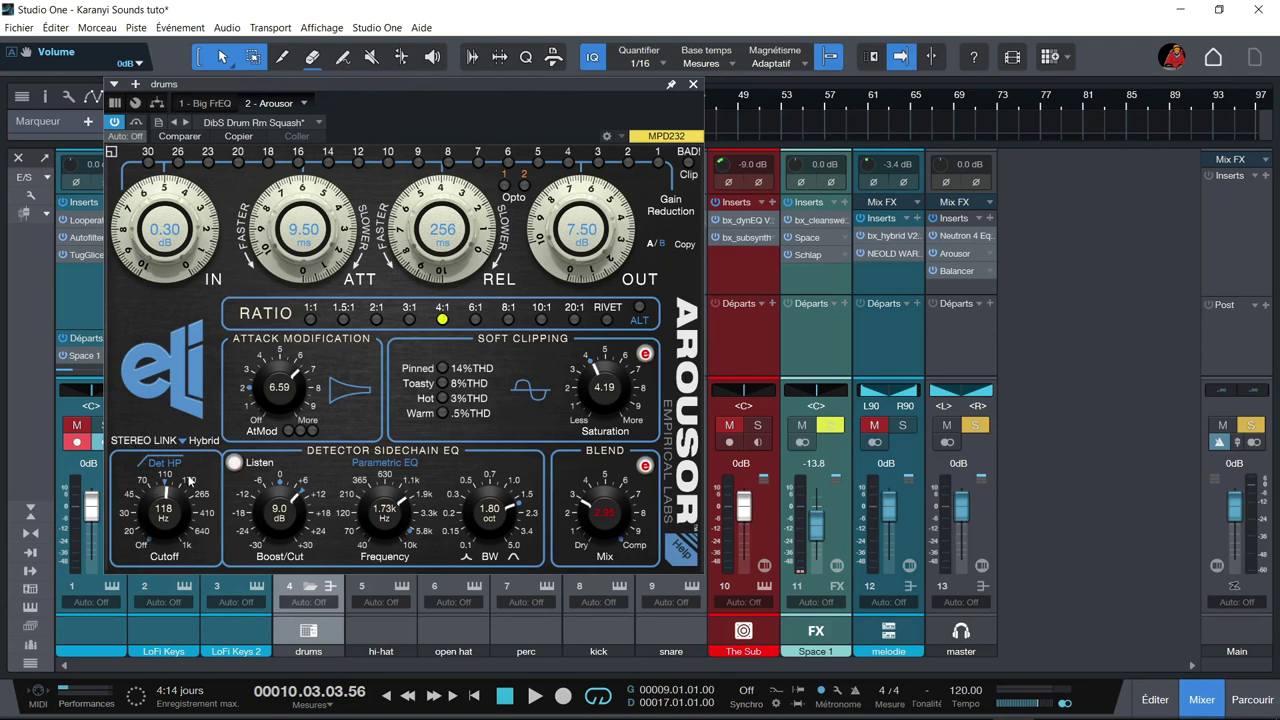
- Examine the stereo link modes and the extended Blend controls with the Dry Level Trim
click(186, 440)
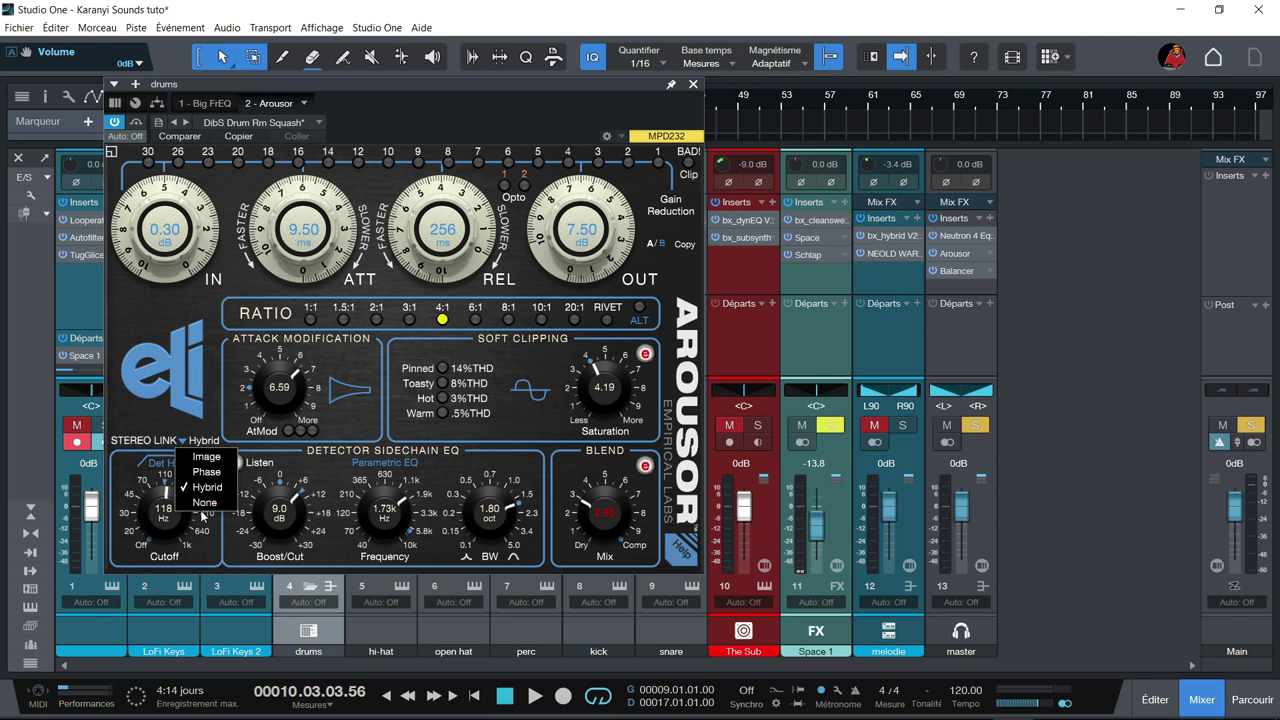
click(222, 424)
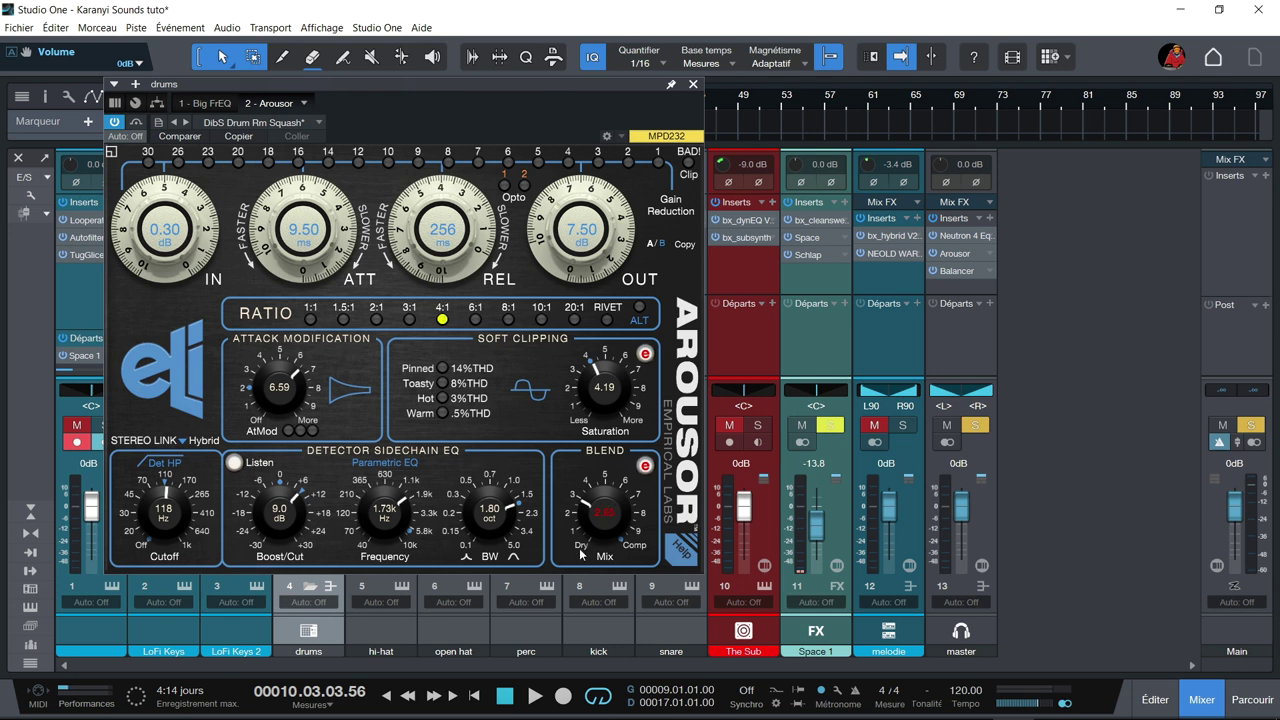
click(645, 465)
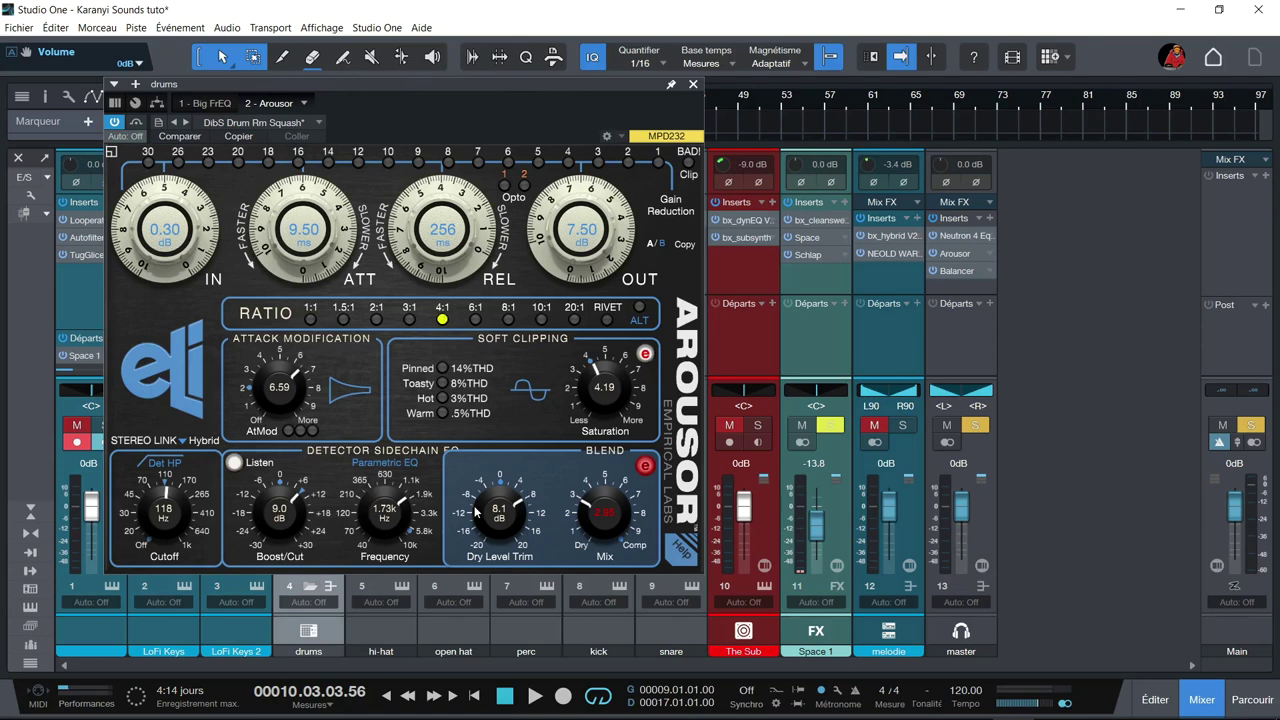
click(646, 466)
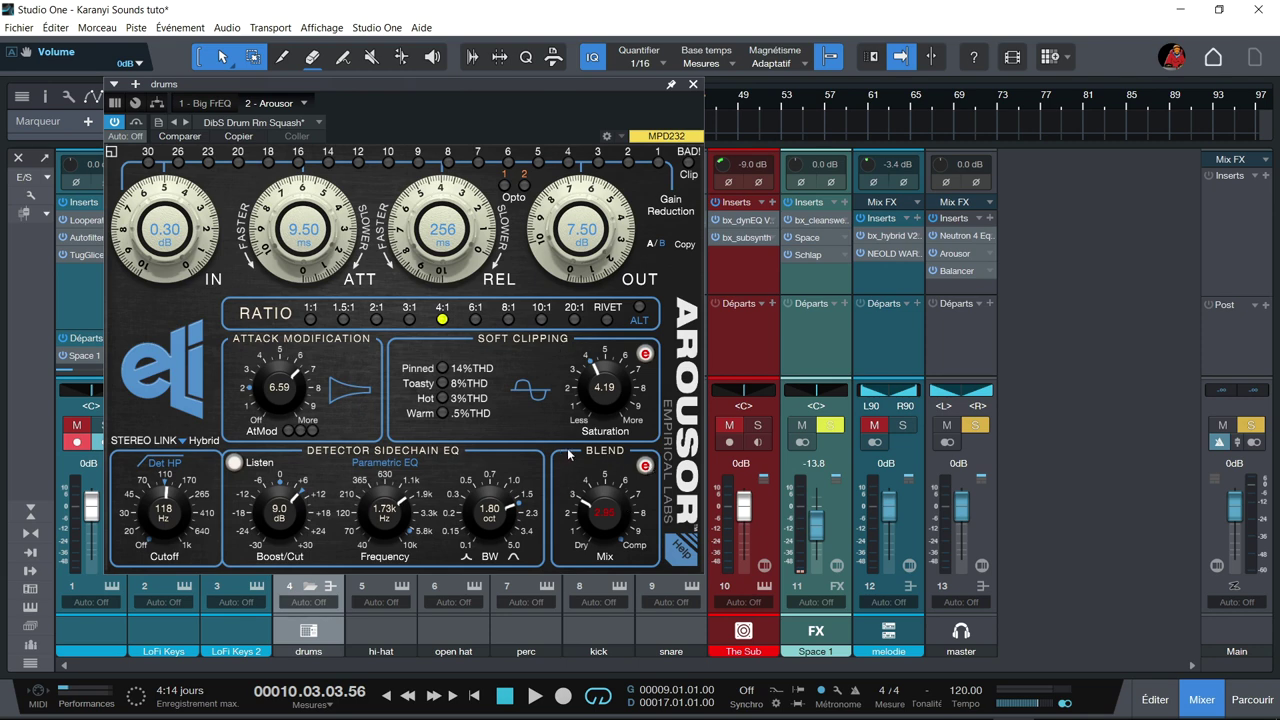
- Bypass Arousor's Blend, Detector Sidechain EQ, Det HP, Attack Modification and Soft Clipping sections one by one, and re-enable them all
click(603, 452)
click(422, 452)
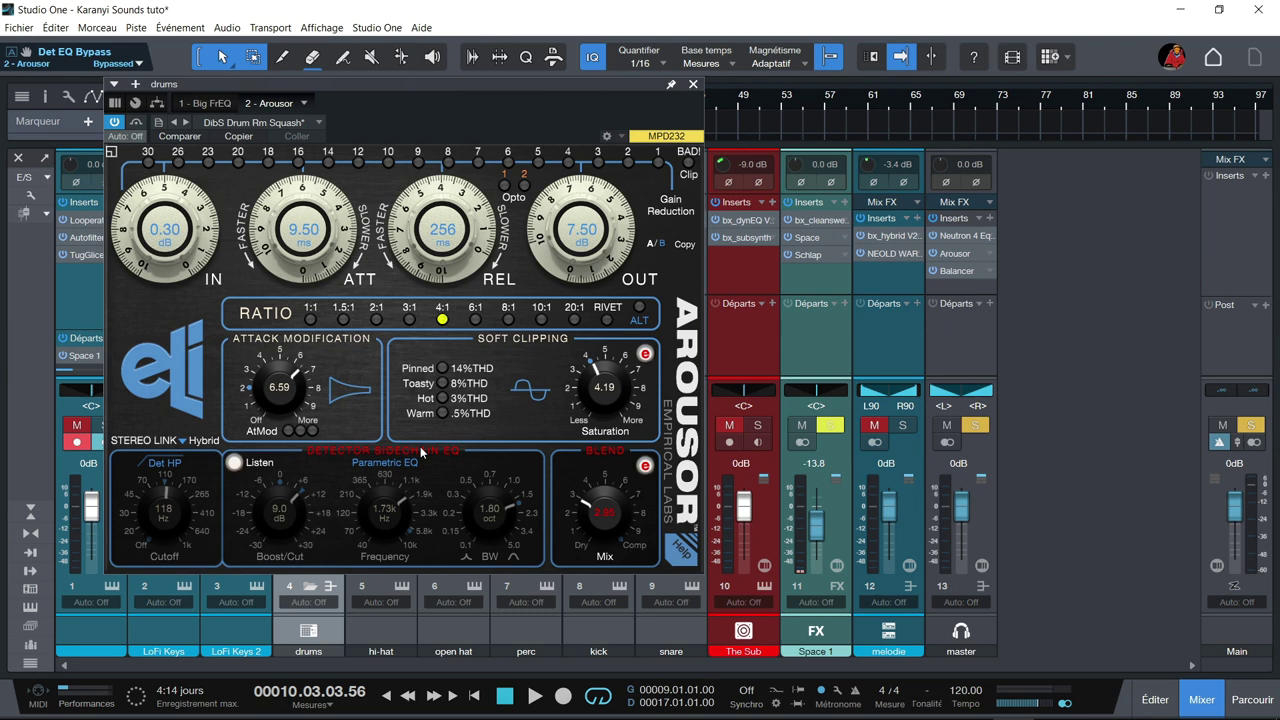
click(326, 340)
click(507, 340)
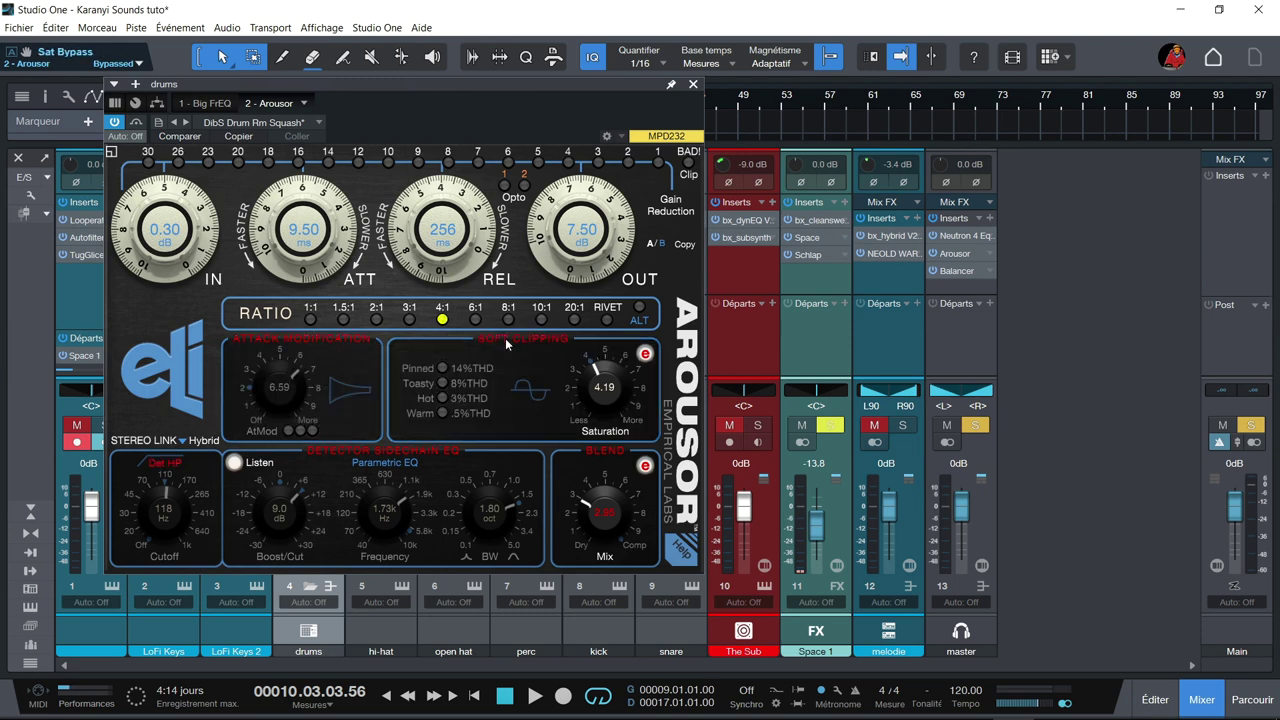
click(258, 319)
click(280, 315)
click(310, 340)
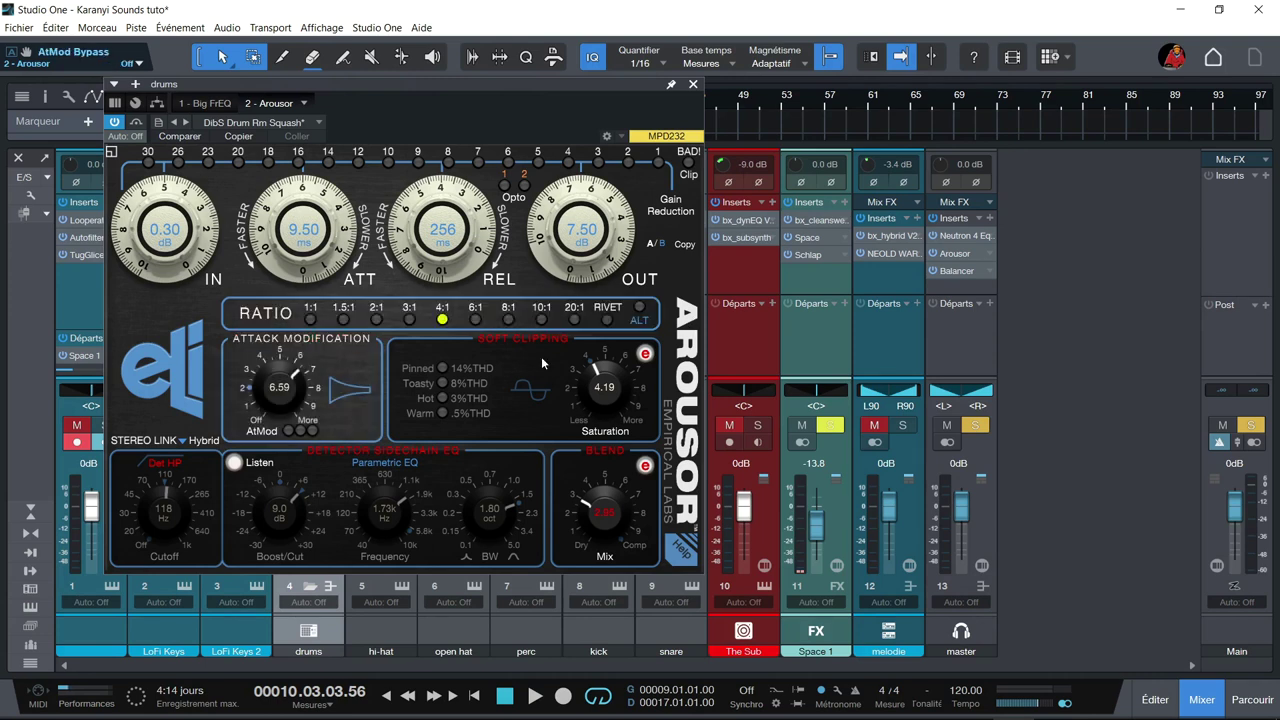
click(532, 342)
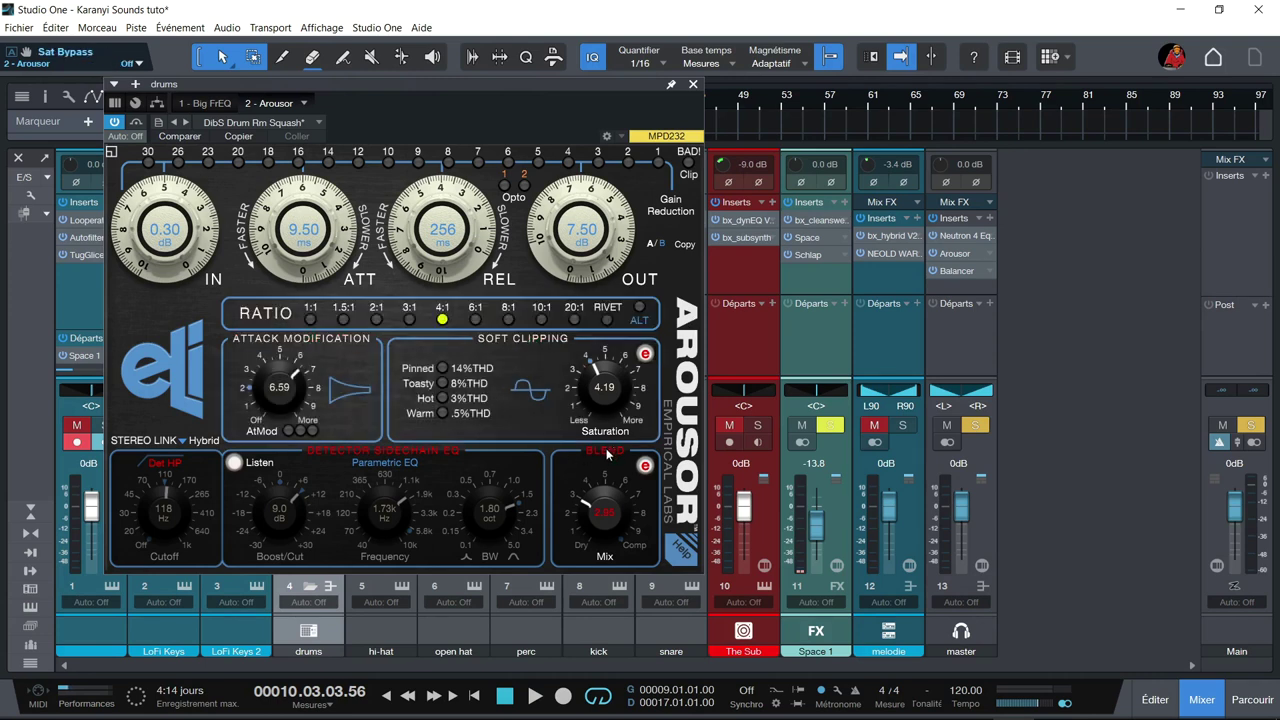
click(603, 452)
click(425, 452)
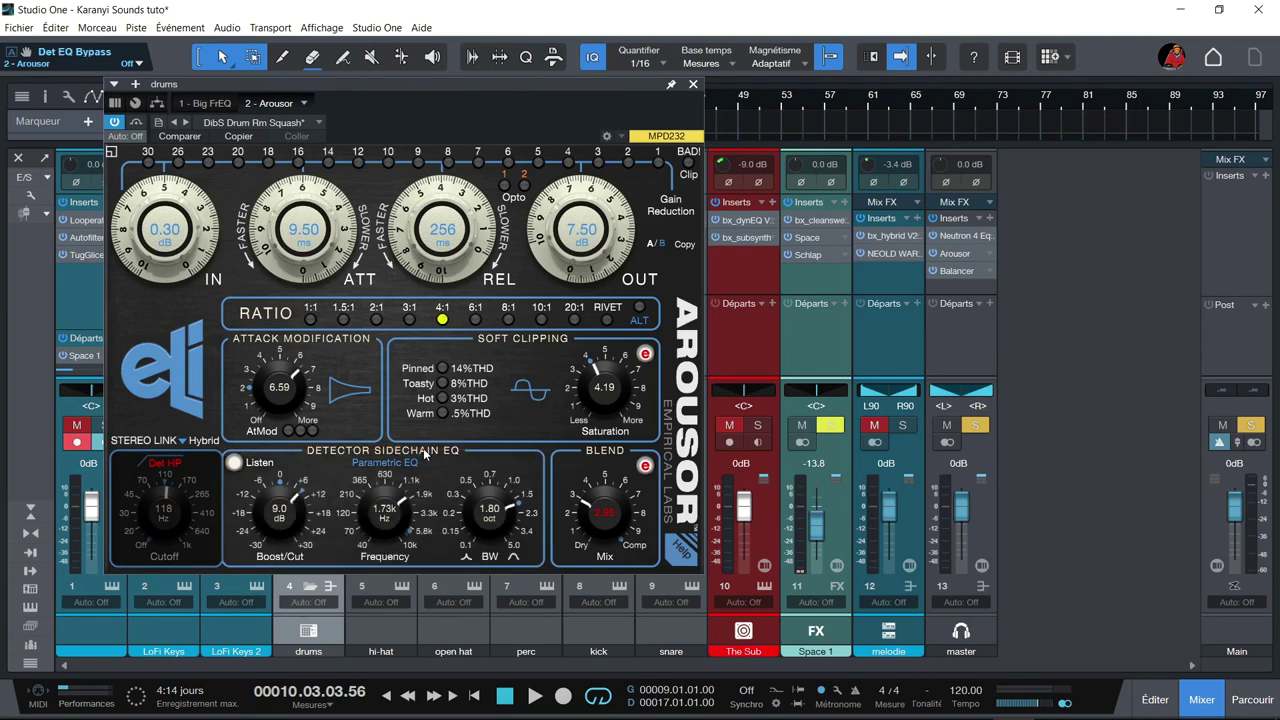
click(178, 466)
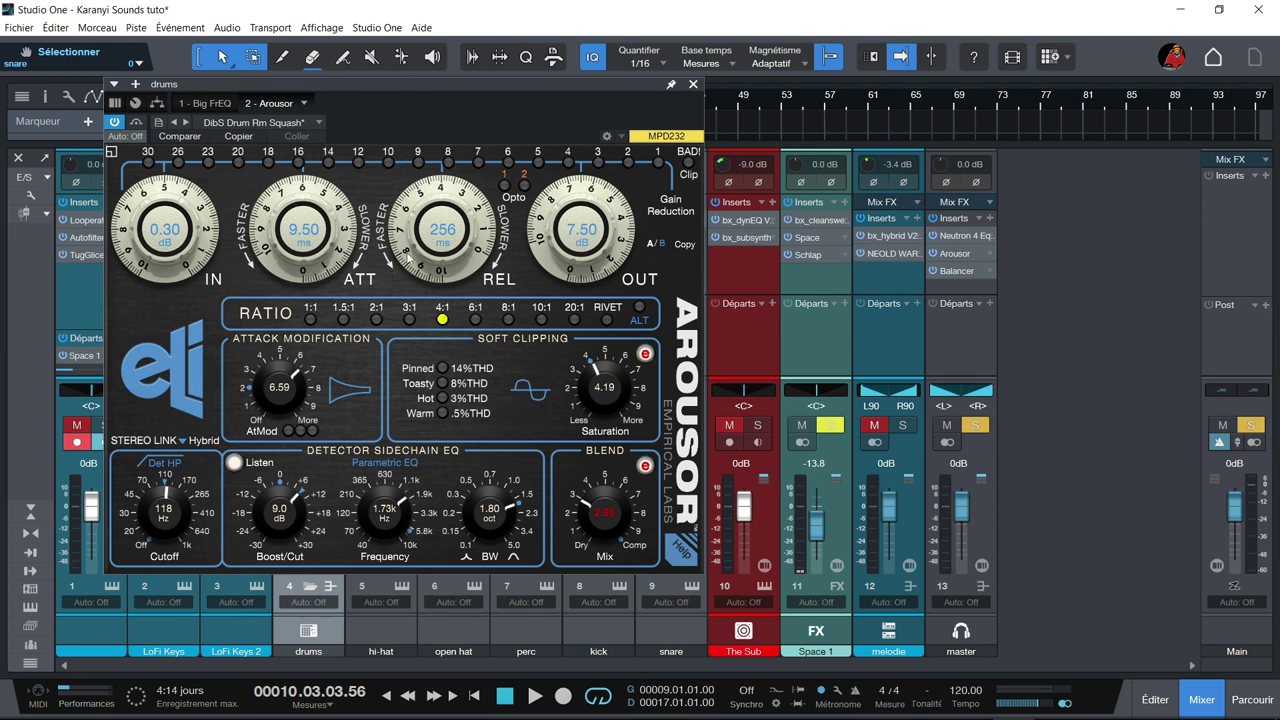
- Browse Arousor's factory presets through to the end of the list without loading one
click(322, 123)
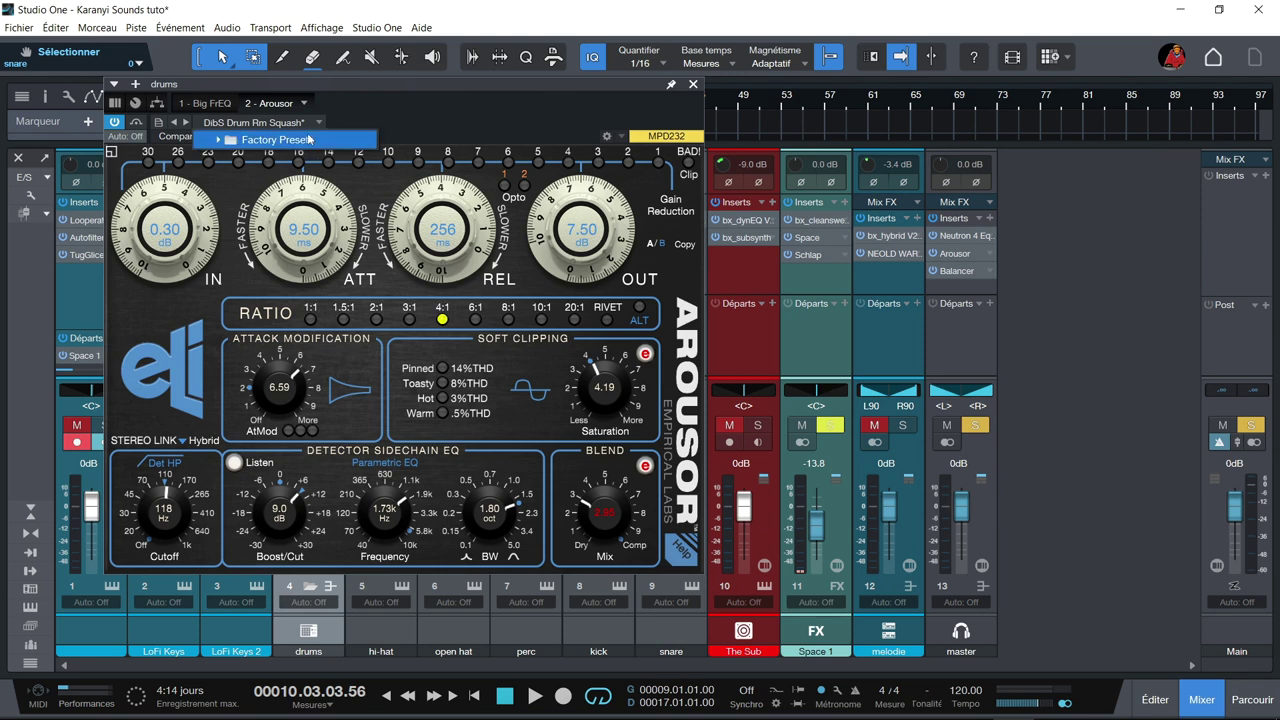
click(290, 140)
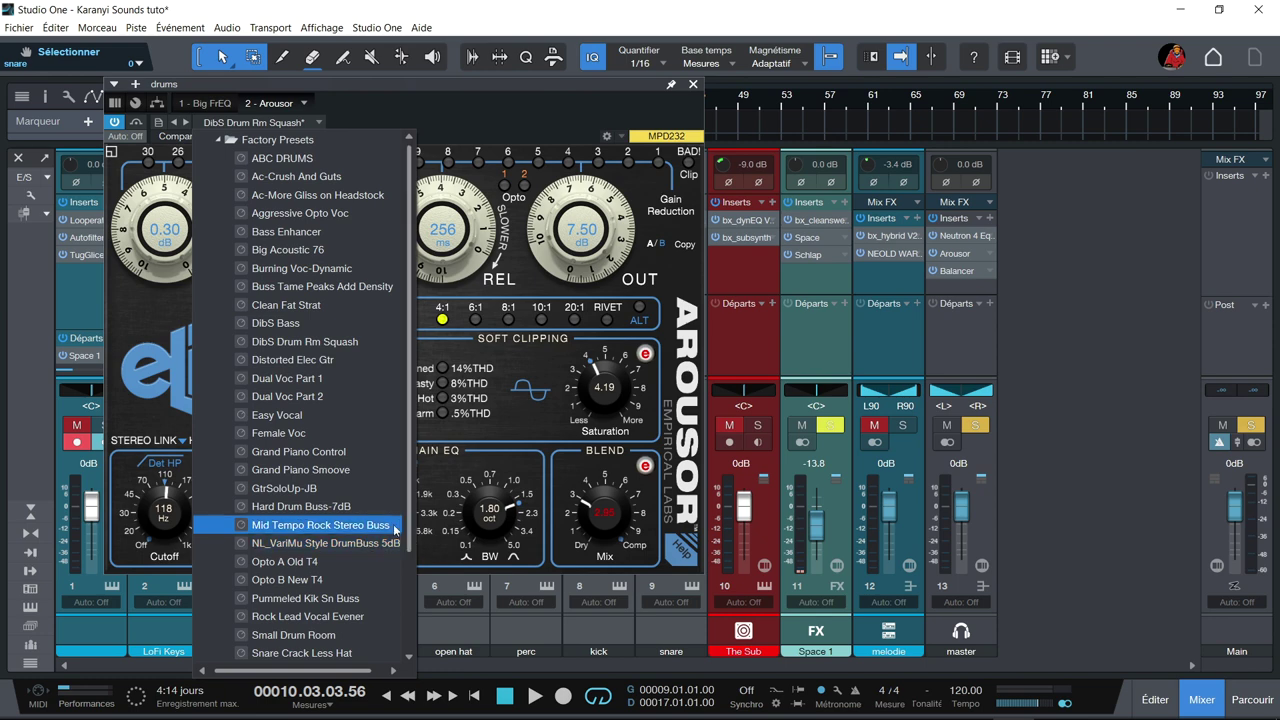
scroll(390, 530, down, 2)
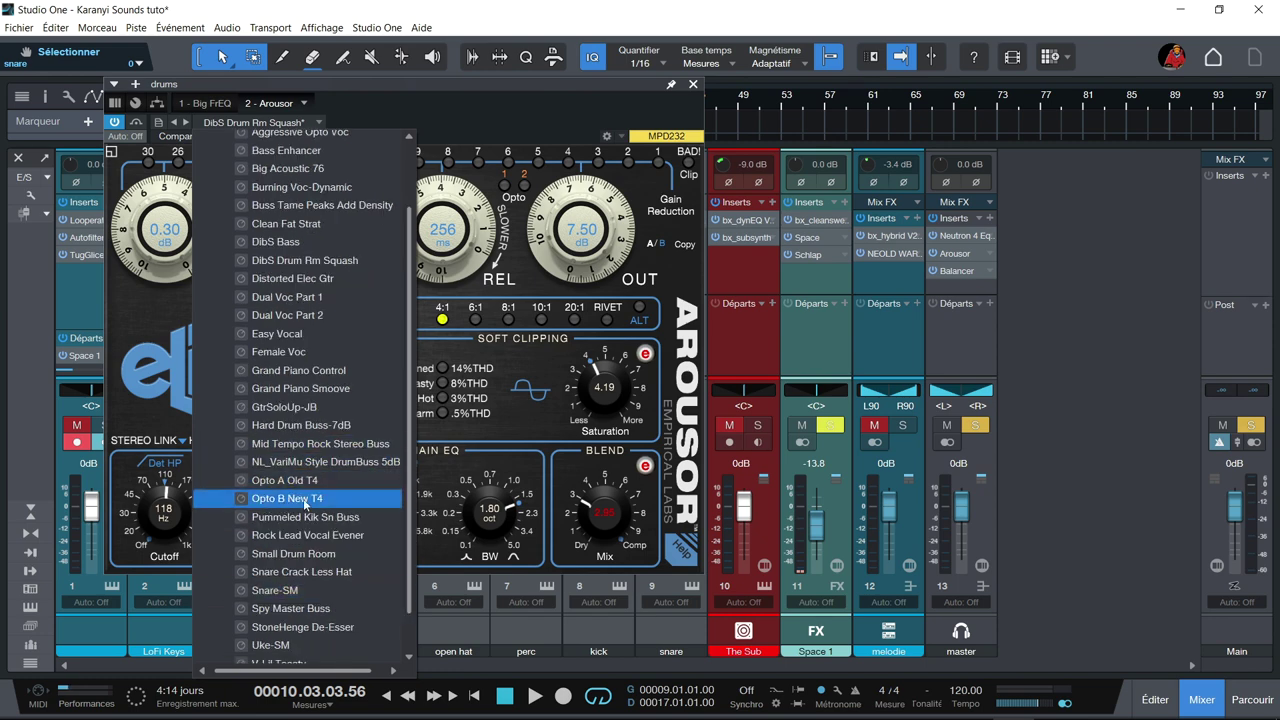
scroll(333, 516, down, 1)
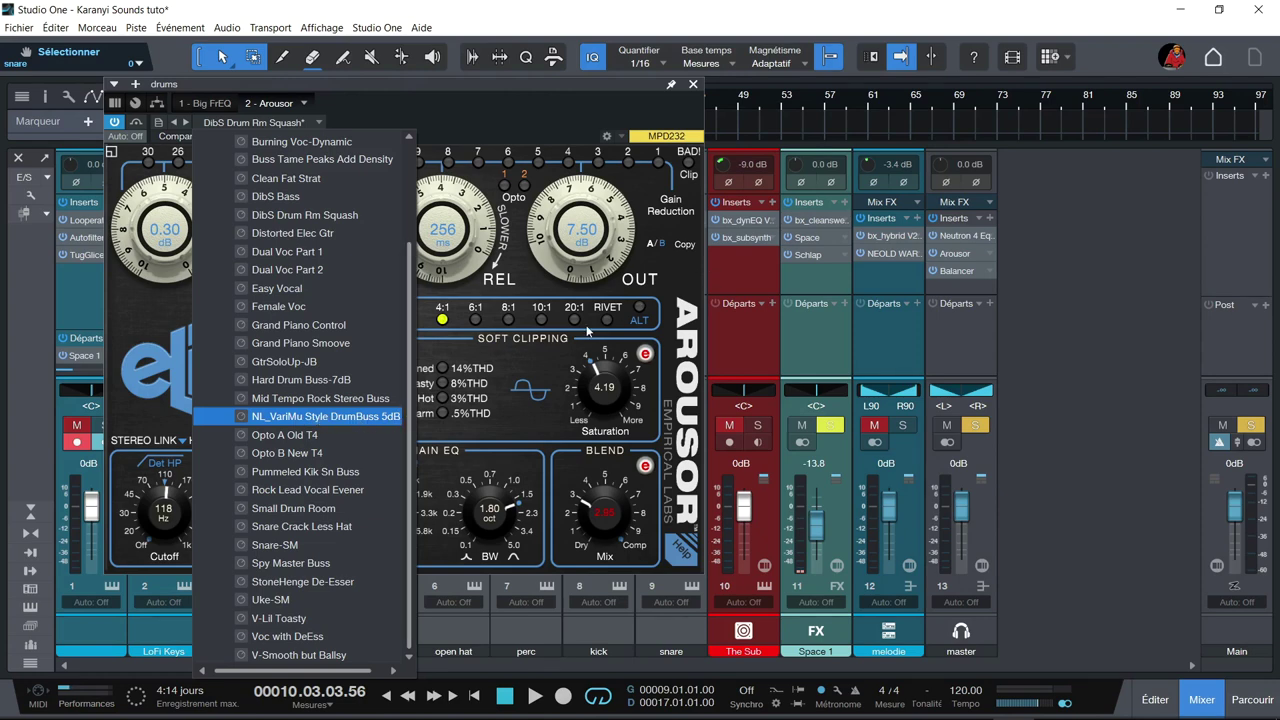
click(537, 355)
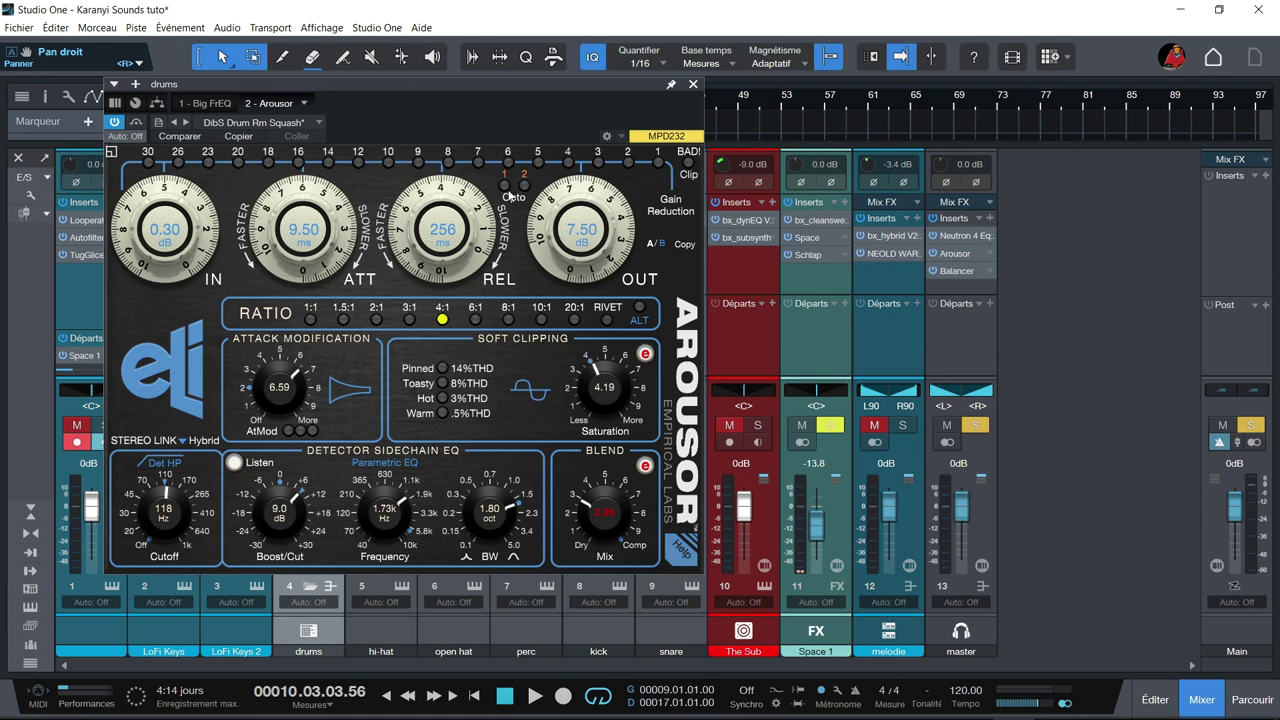
- Toggle the ALT ratios on and off, and set the input to -0.25 dB and the attack to 8.01 ms
click(641, 309)
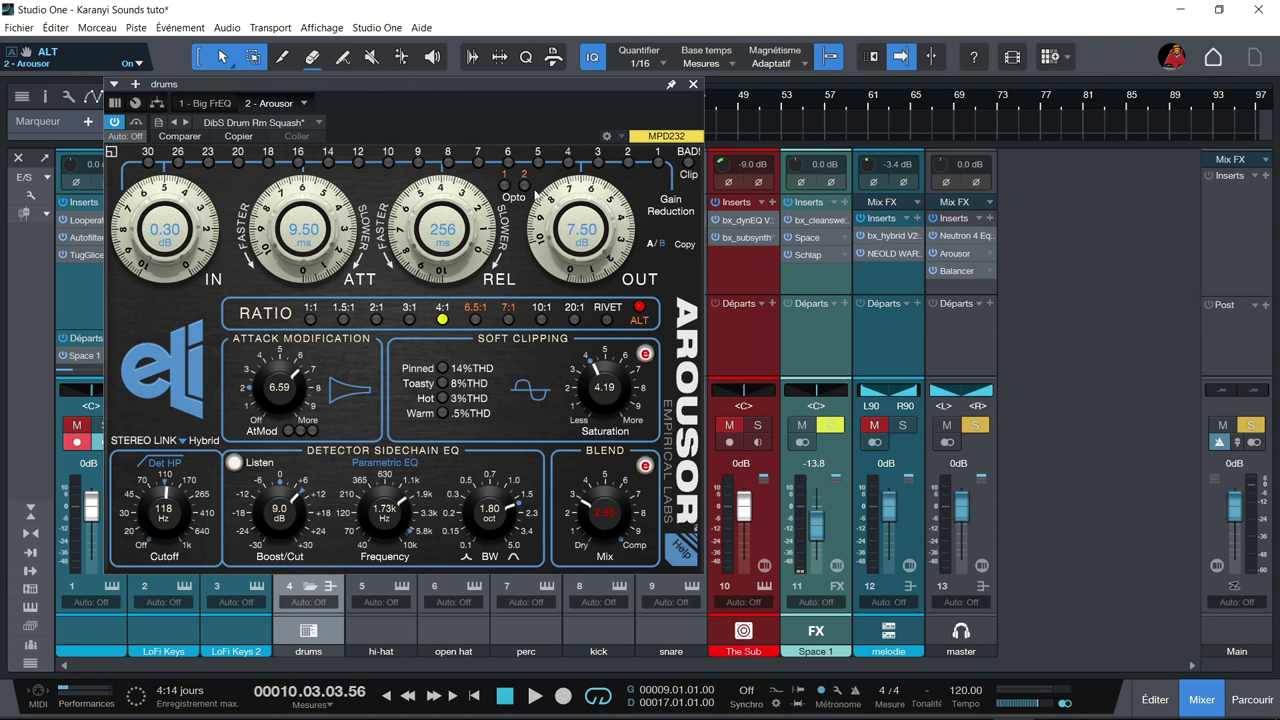
click(641, 309)
mouse_move(164, 240)
mouse_down()
mouse_move(164, 222)
mouse_move(164, 246)
mouse_up()
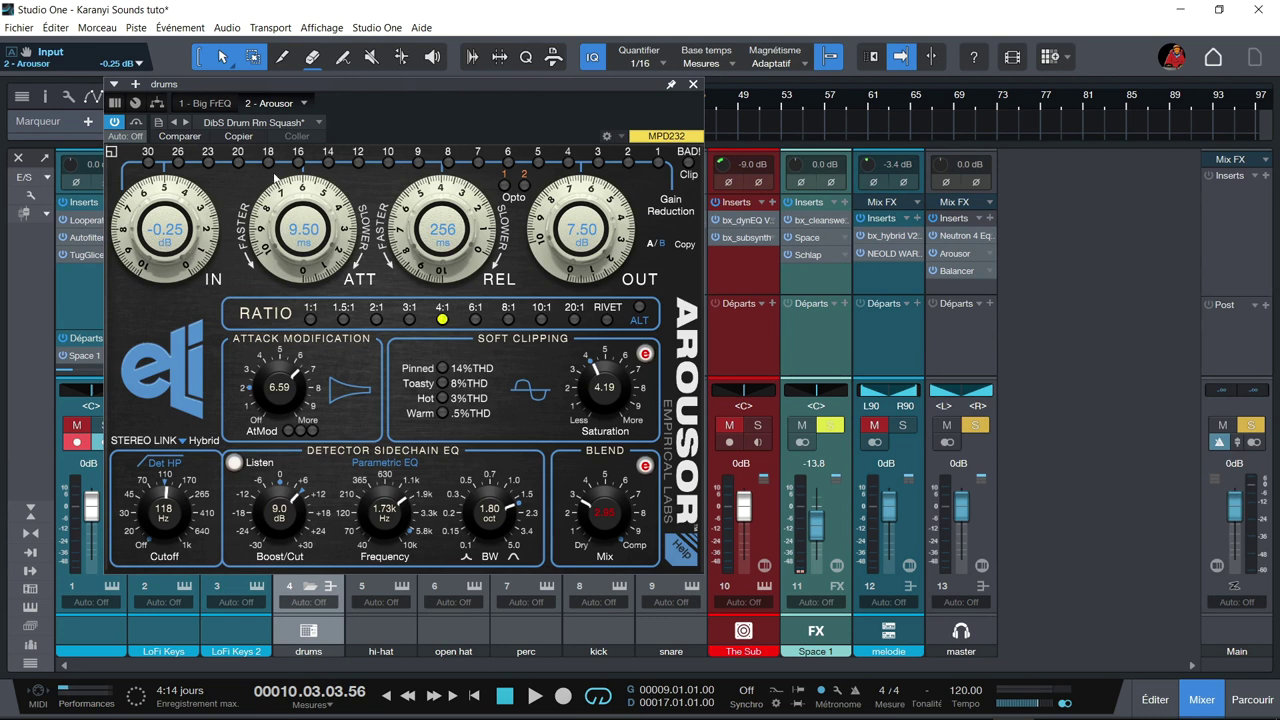
scroll(276, 176, down, 3)
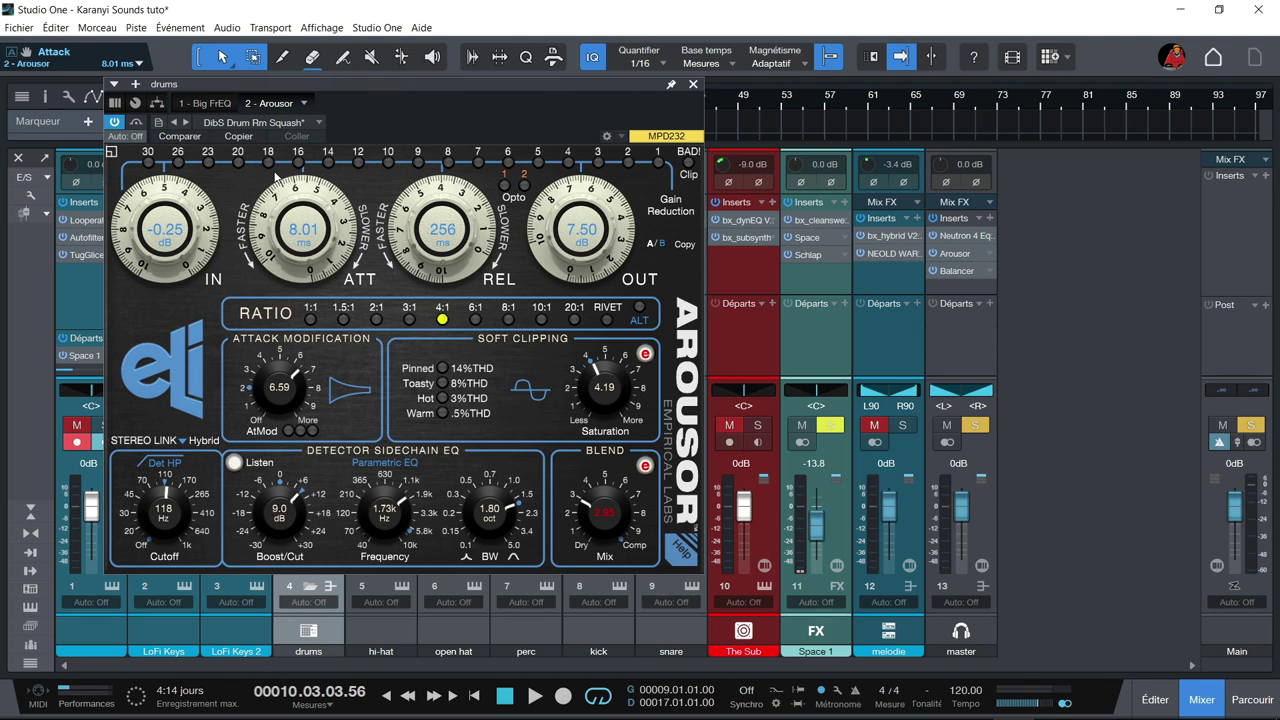
- Return to the loop start and inspect the other drum inserts: DD AutoPan on perc and open hat, and SSL Native Drumstrip on kick
key(KP_0)
click(693, 84)
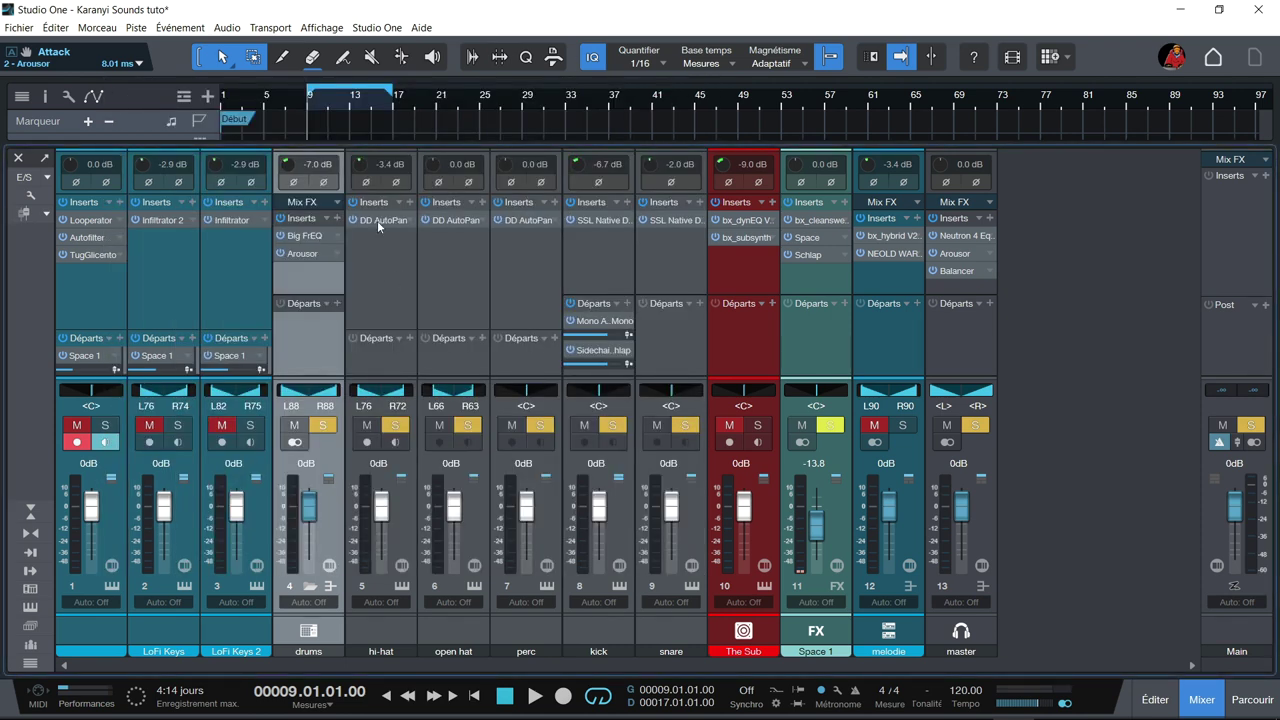
click(525, 221)
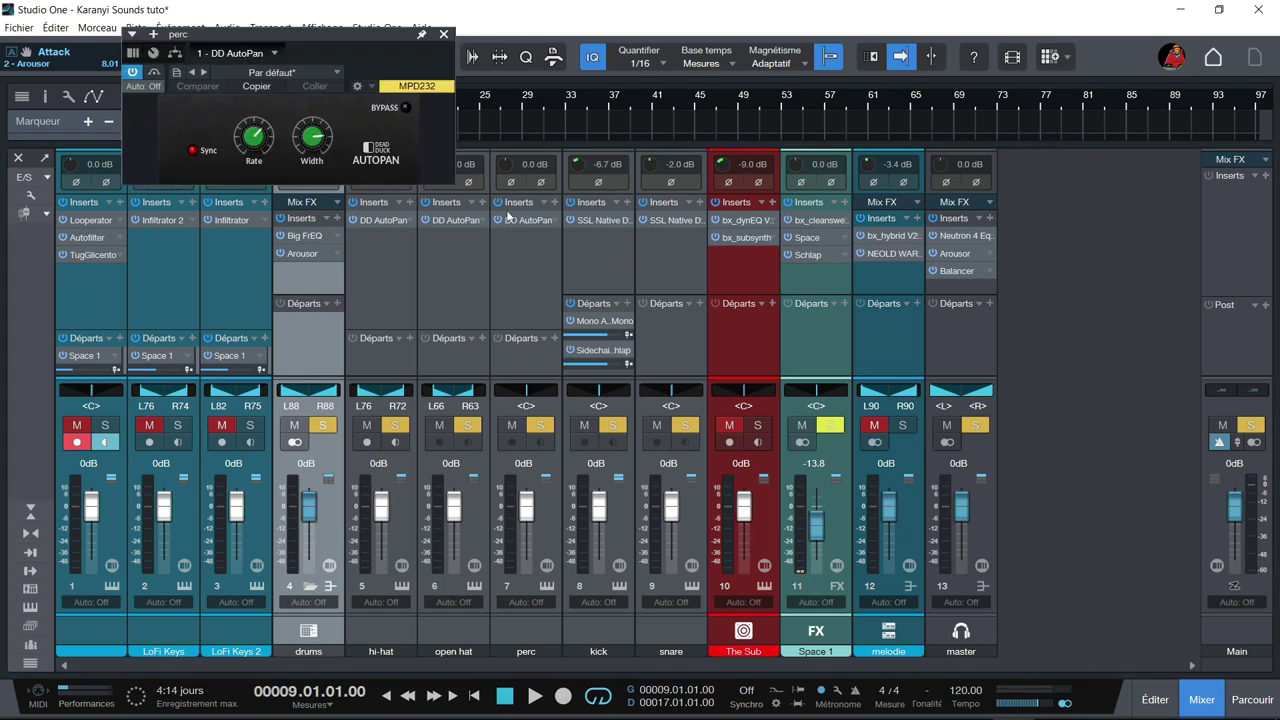
click(450, 221)
click(596, 219)
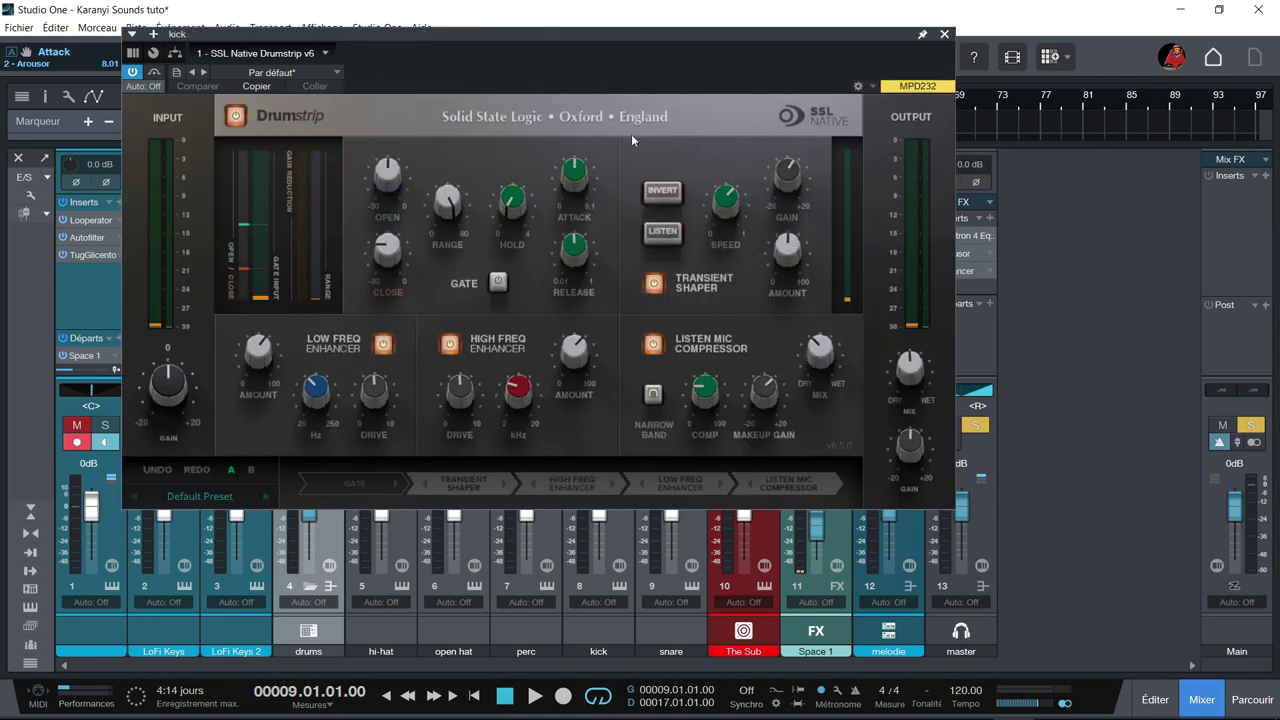
click(945, 35)
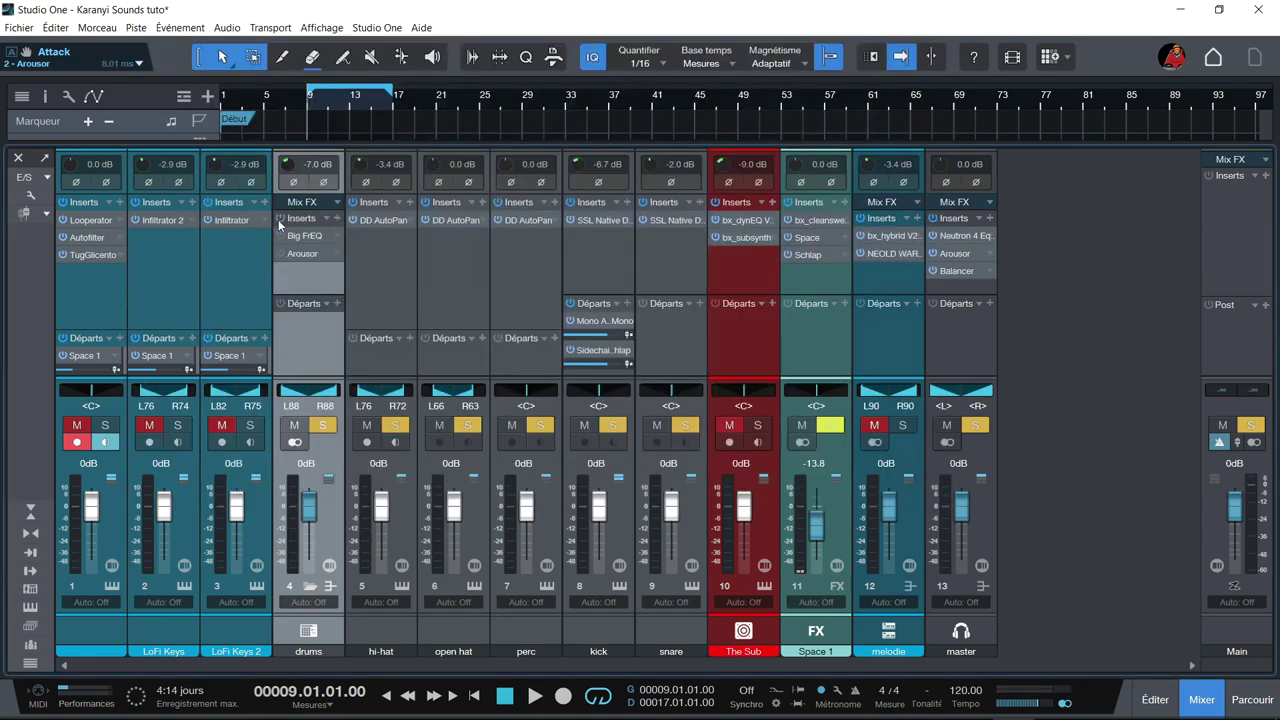
- Play the loop while switching all drums bus inserts on and off to compare the sound
key(space)
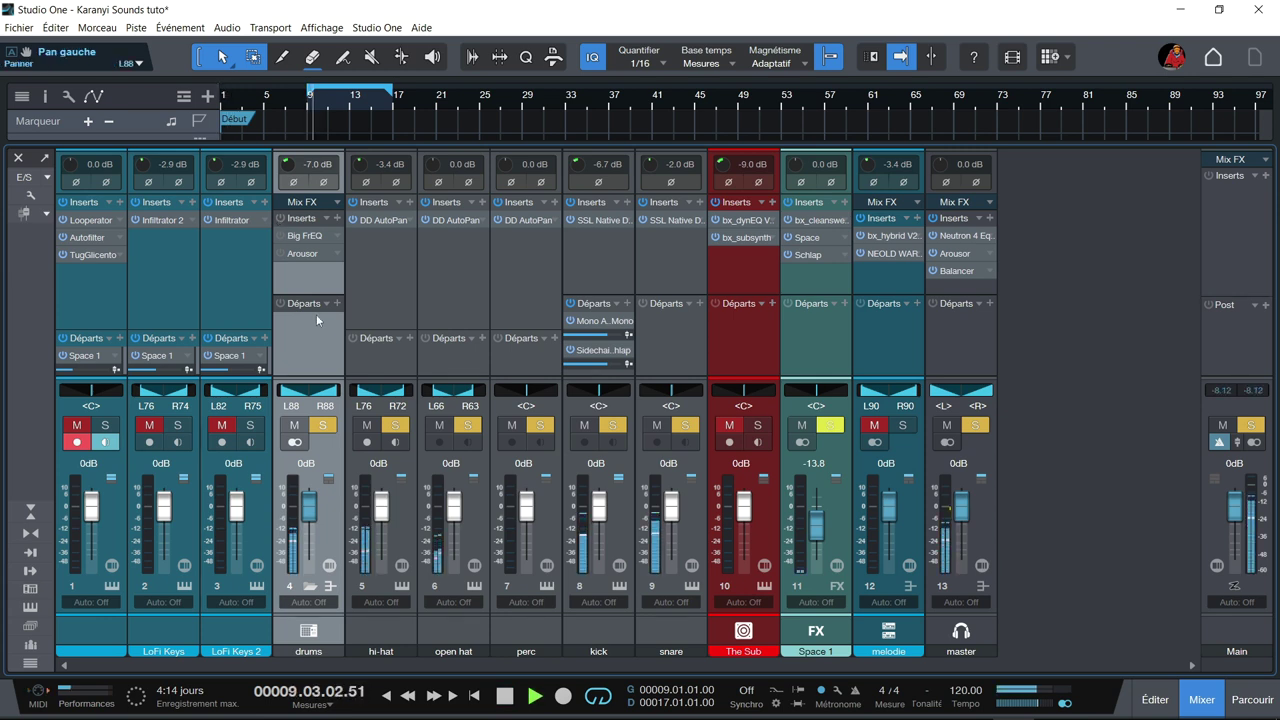
click(282, 218)
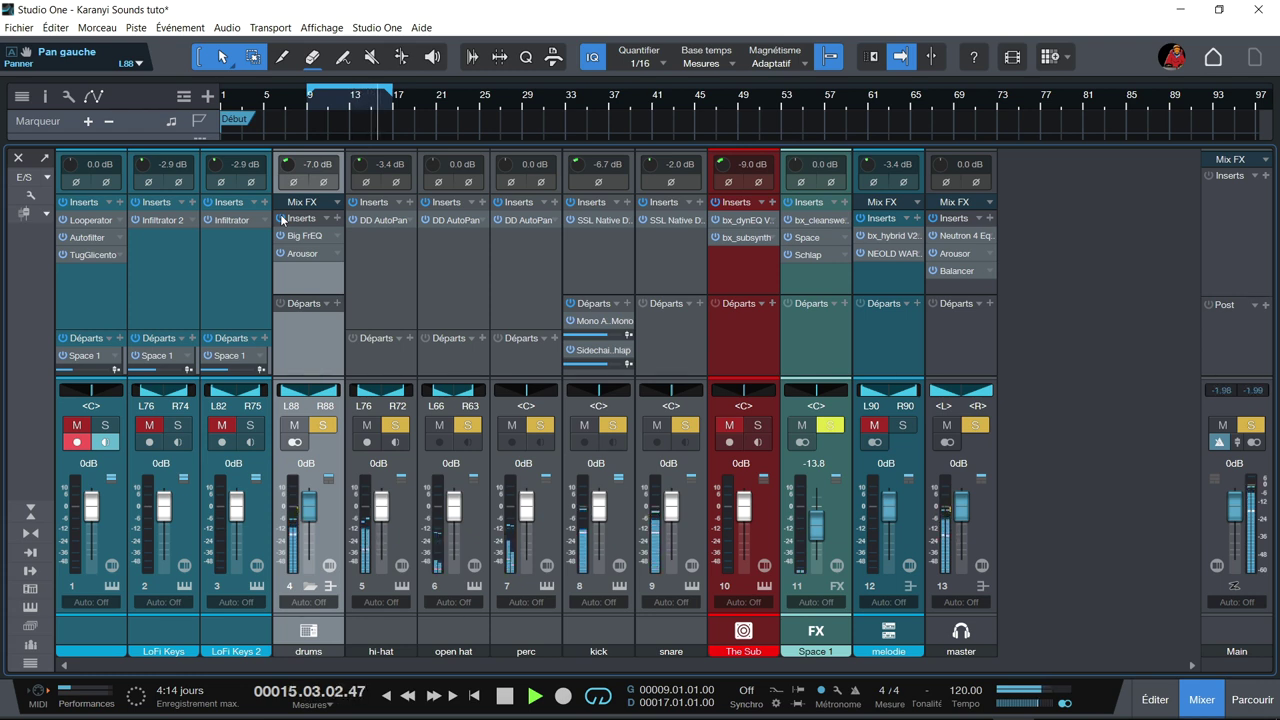
click(283, 218)
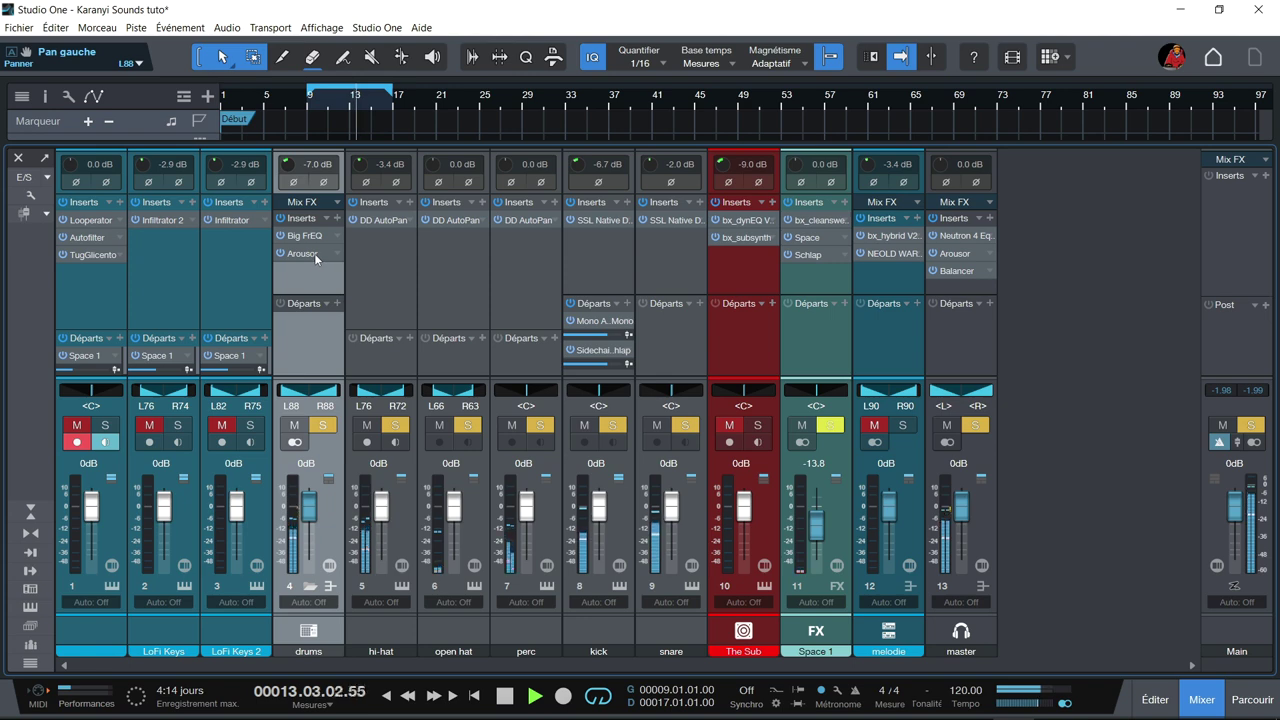
- Reopen Arousor on the drums bus and raise 2nd Harm to 4.35 in the extended Soft Clipping controls
click(314, 254)
double_click(314, 253)
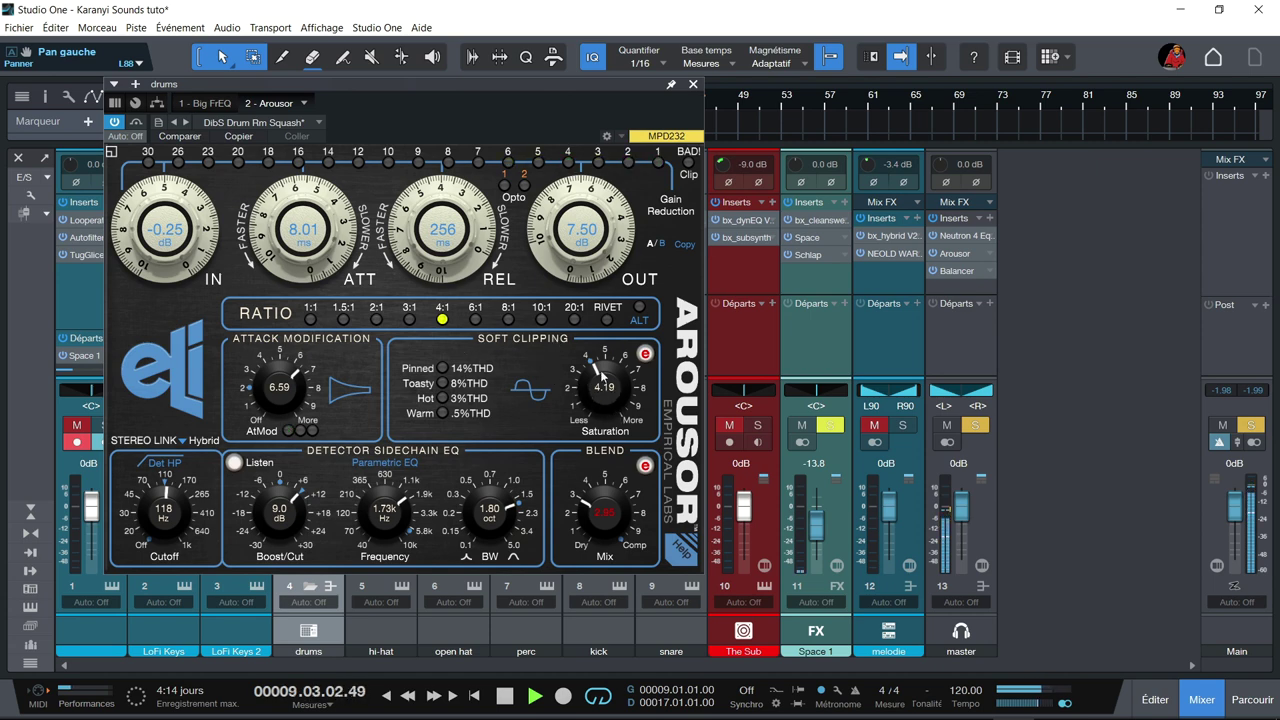
click(646, 353)
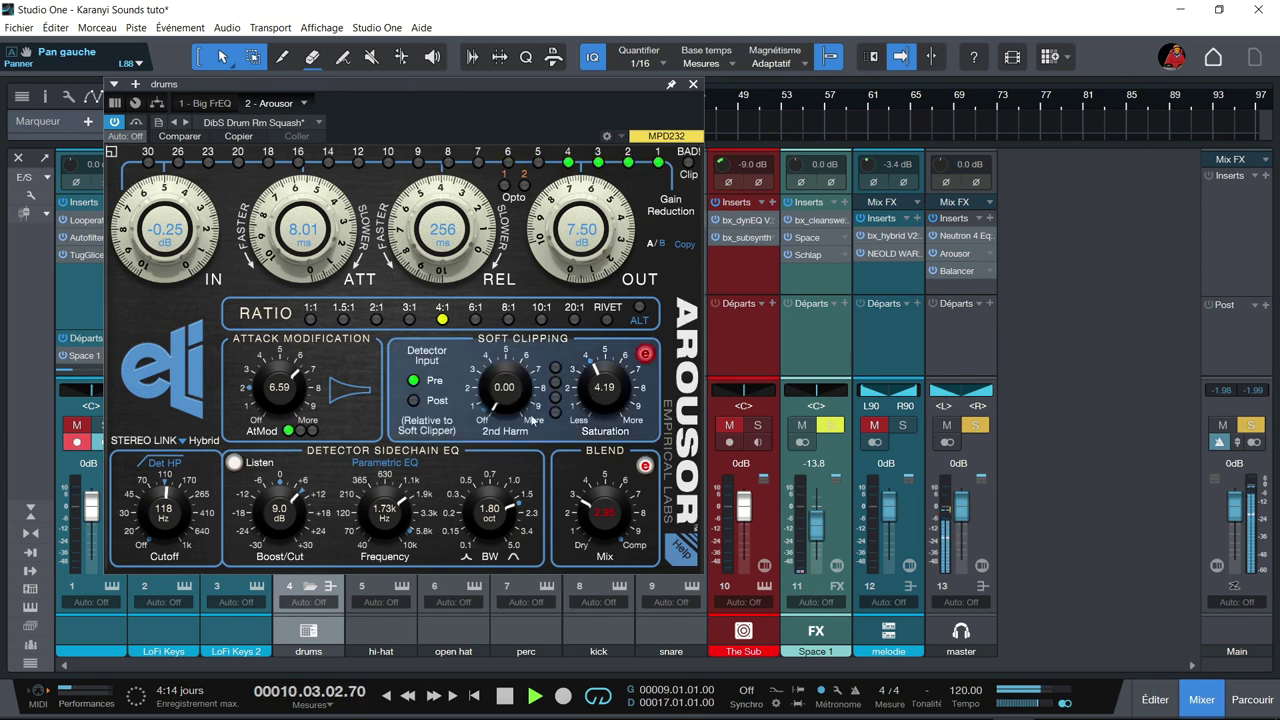
drag(507, 398, 502, 288)
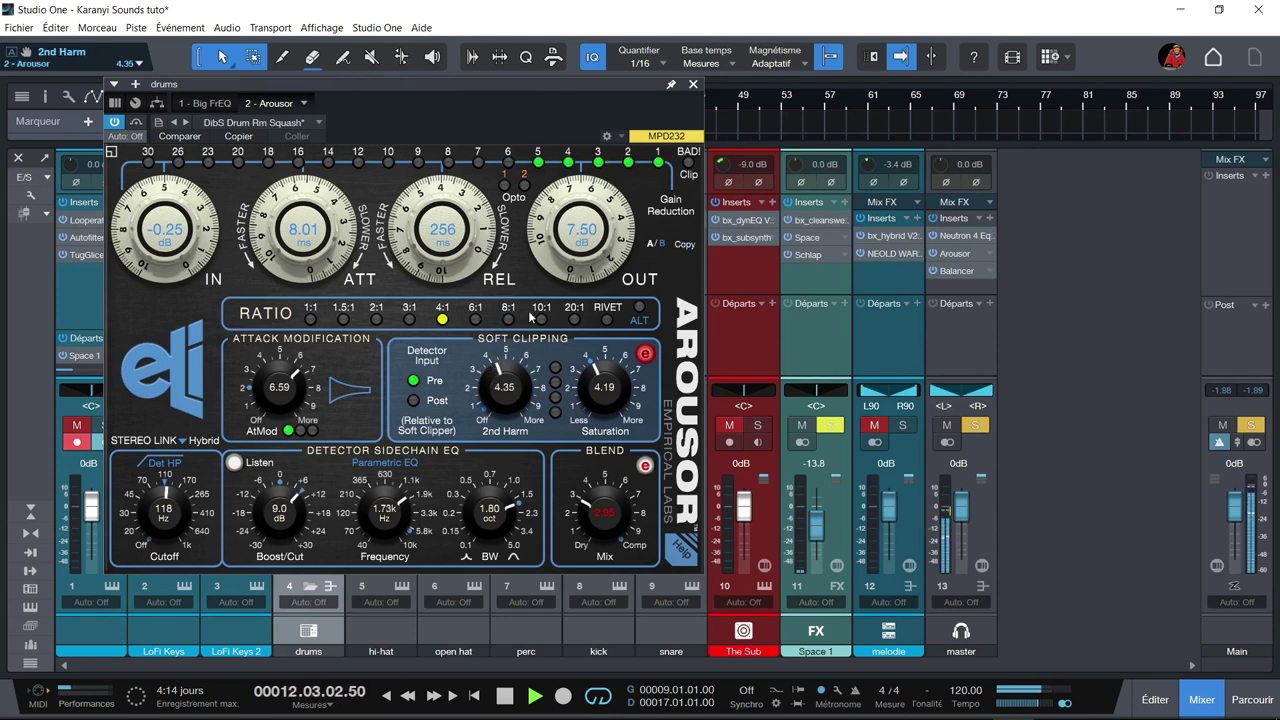
- Raise Saturation to 7.71, 2nd Harm to 8.72 and the Blend mix to 10.00 during playback, and reposition the plugin window
drag(588, 375, 565, 268)
drag(505, 390, 520, 308)
drag(486, 84, 521, 110)
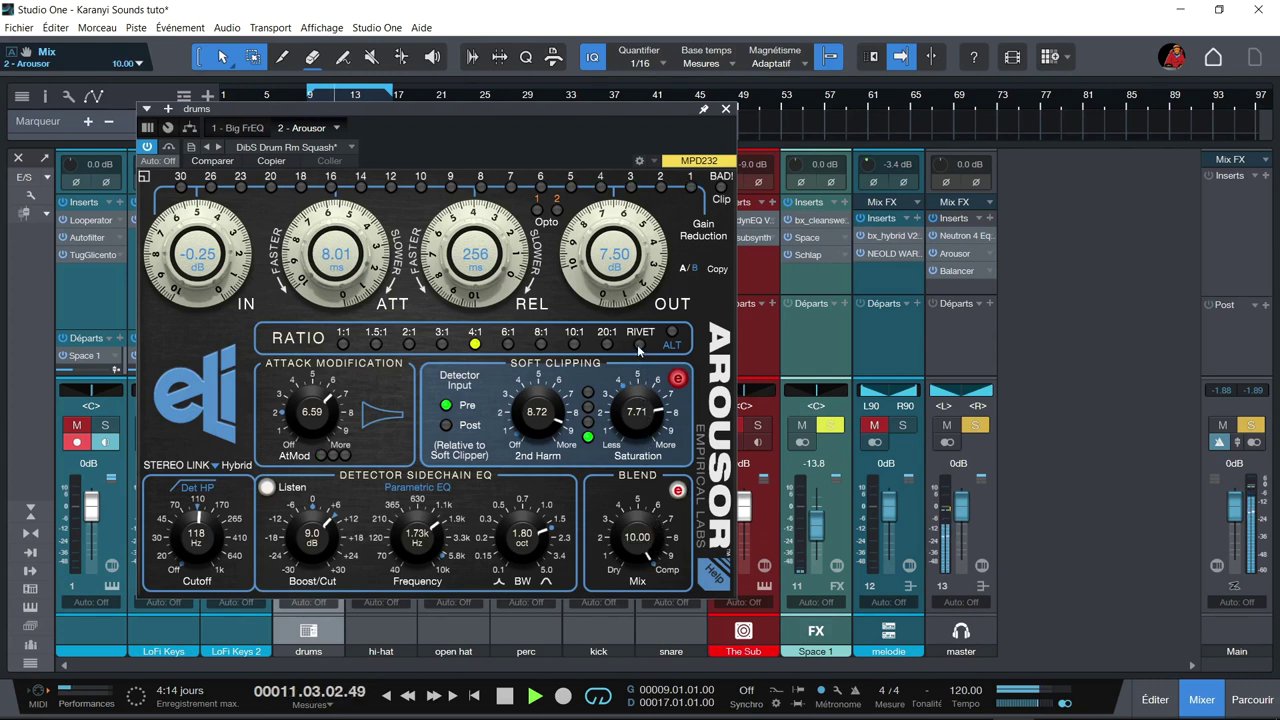
- Set Saturation to 7.76 and lower 2nd Harm to 0.61 to hear the difference
drag(533, 419, 528, 394)
mouse_move(636, 416)
mouse_down()
mouse_move(636, 356)
mouse_move(630, 405)
mouse_up()
drag(534, 426, 536, 660)
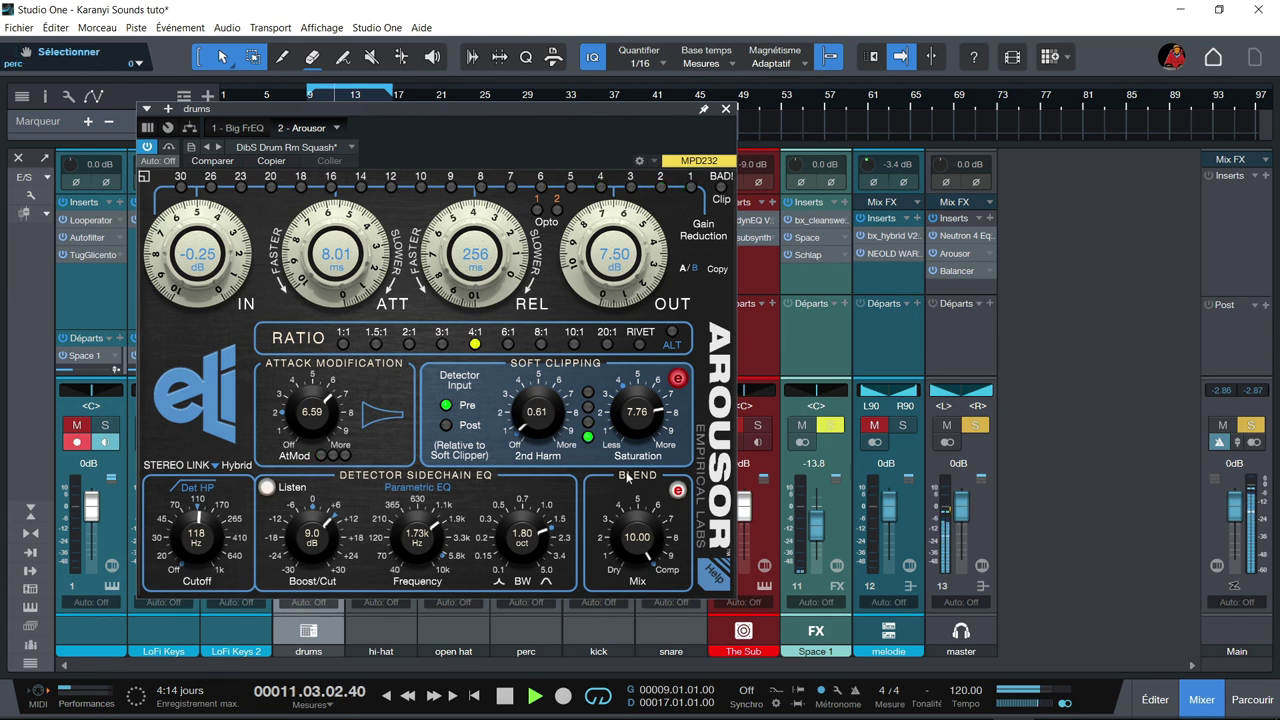
- Lower Saturation to 4.27 and sweep 2nd Harm up to 9.12 and back down to 0.53
drag(612, 425, 614, 505)
drag(546, 417, 510, 151)
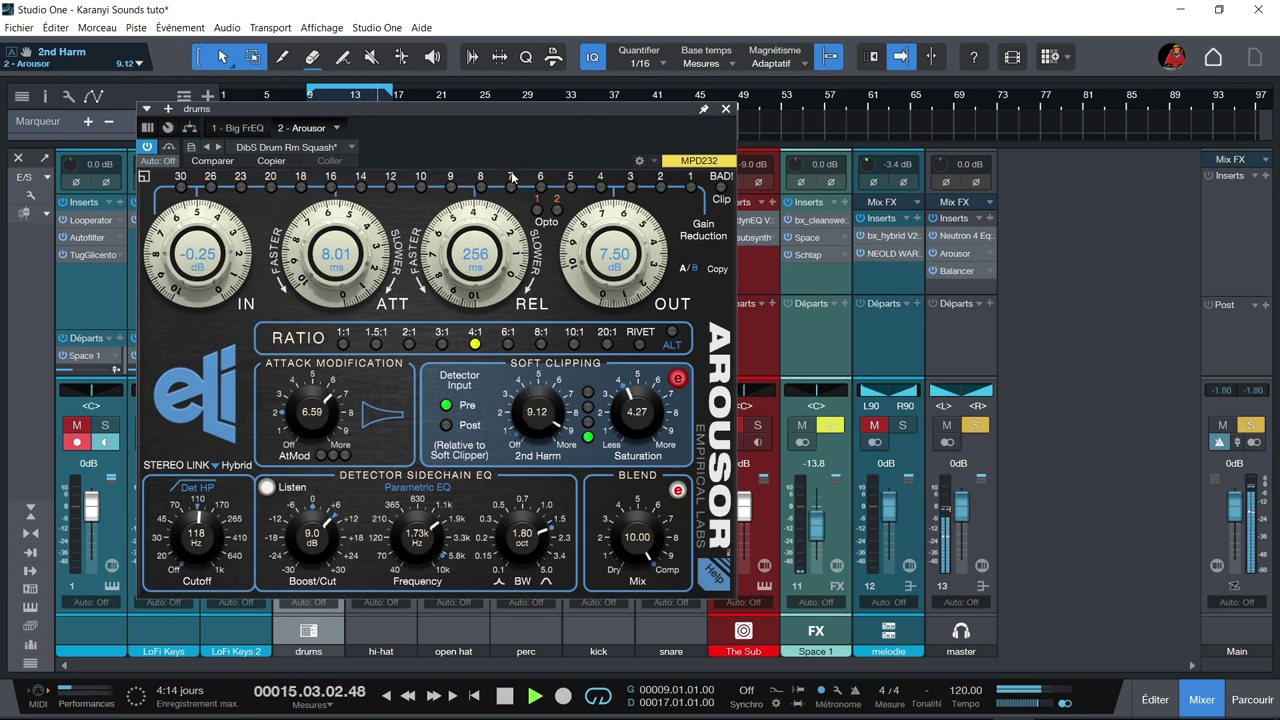
drag(538, 410, 548, 627)
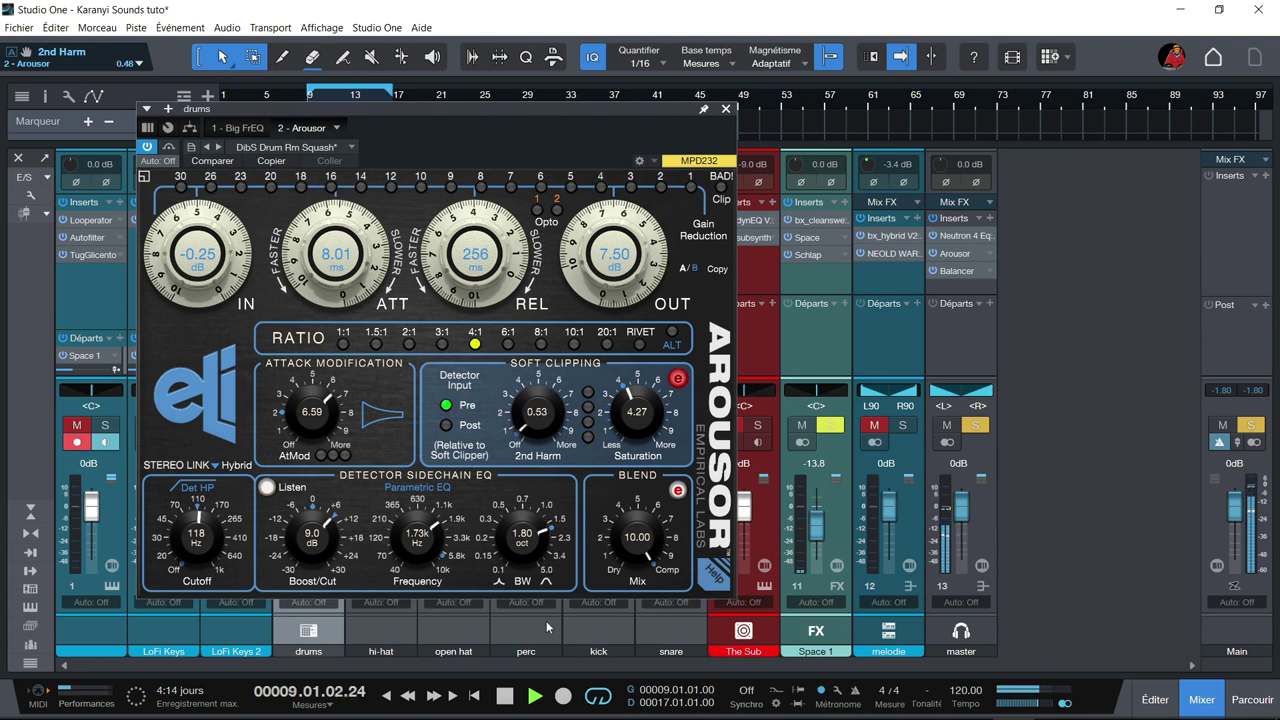
- Switch the soft clipper's Detector Input to Post and back to Pre to compare them
click(446, 426)
click(446, 405)
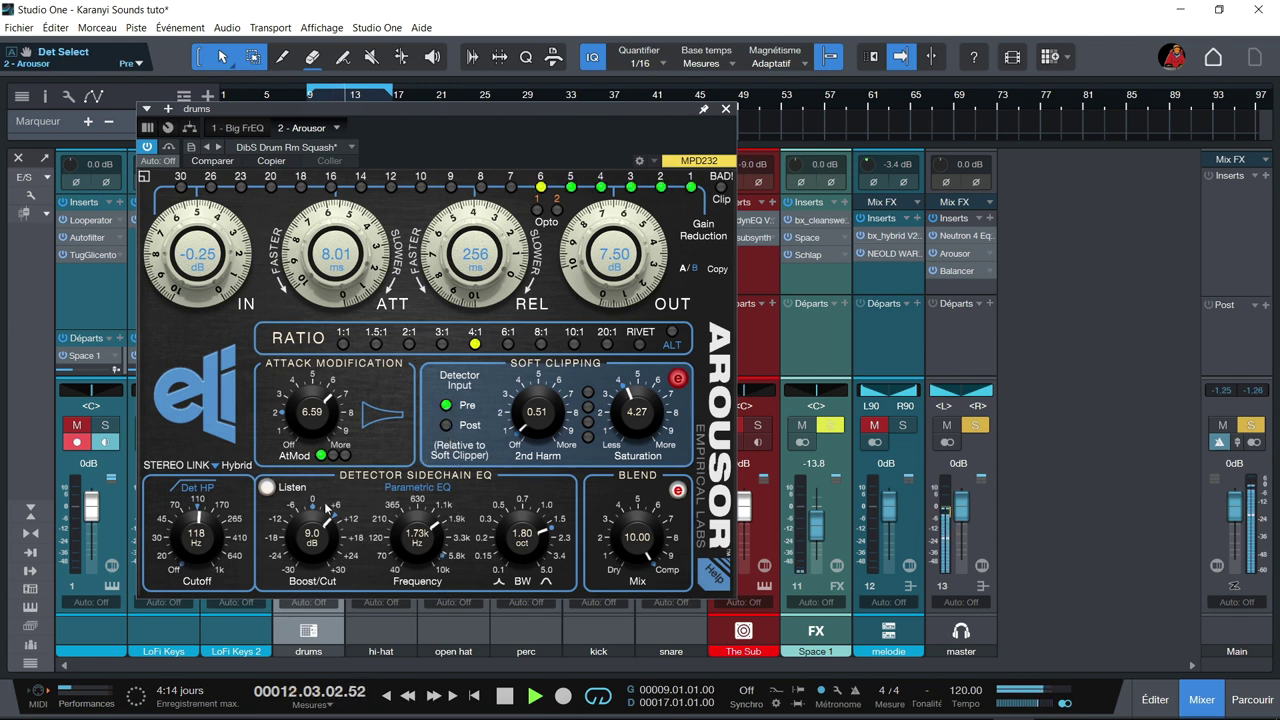
- With sidechain Listen on and the extended Soft Clipping controls hidden, raise the detector Cutoff to 1.00 kHz and the Parametric EQ Frequency to 10.0 kHz
click(267, 487)
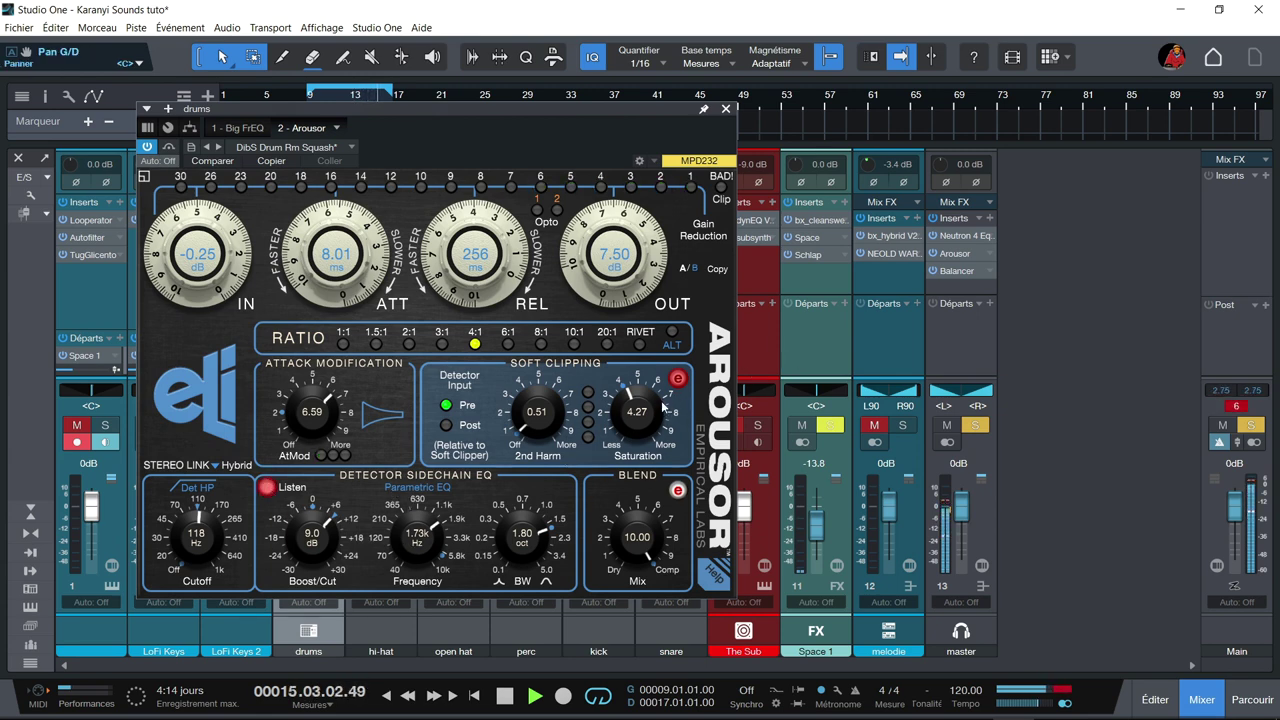
click(678, 378)
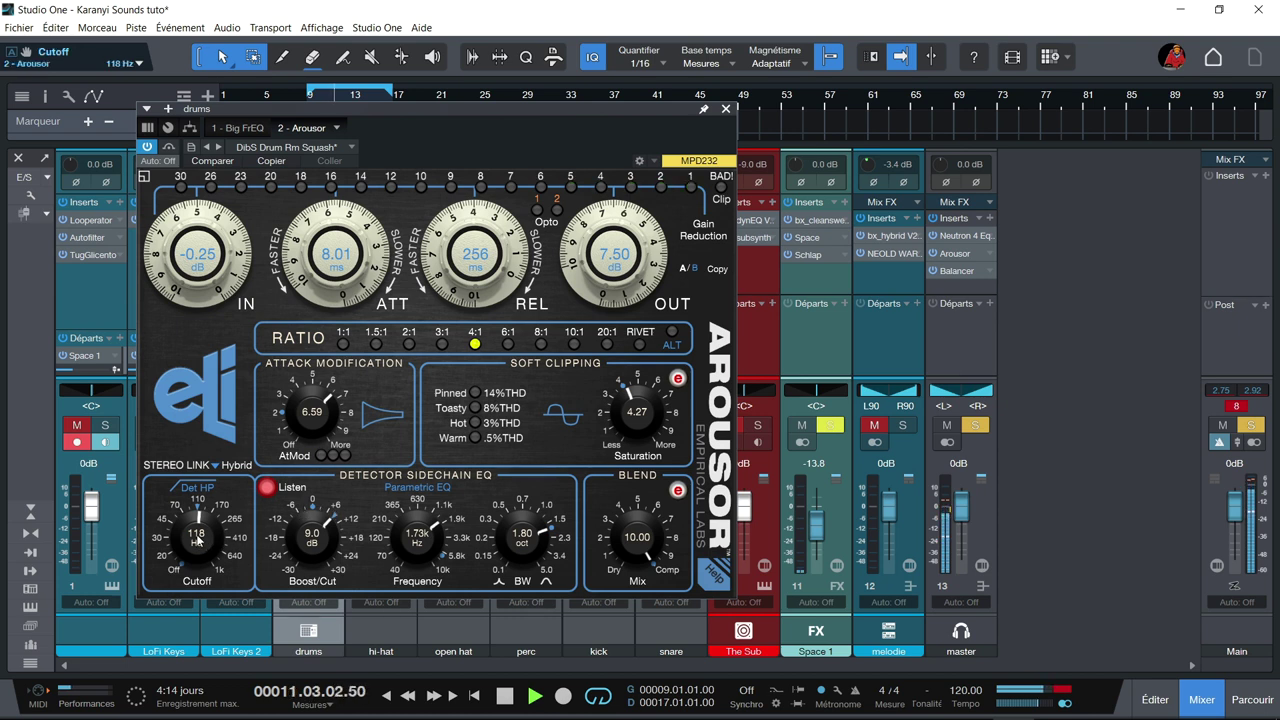
drag(197, 540, 197, 600)
drag(197, 537, 170, 364)
drag(441, 521, 441, 470)
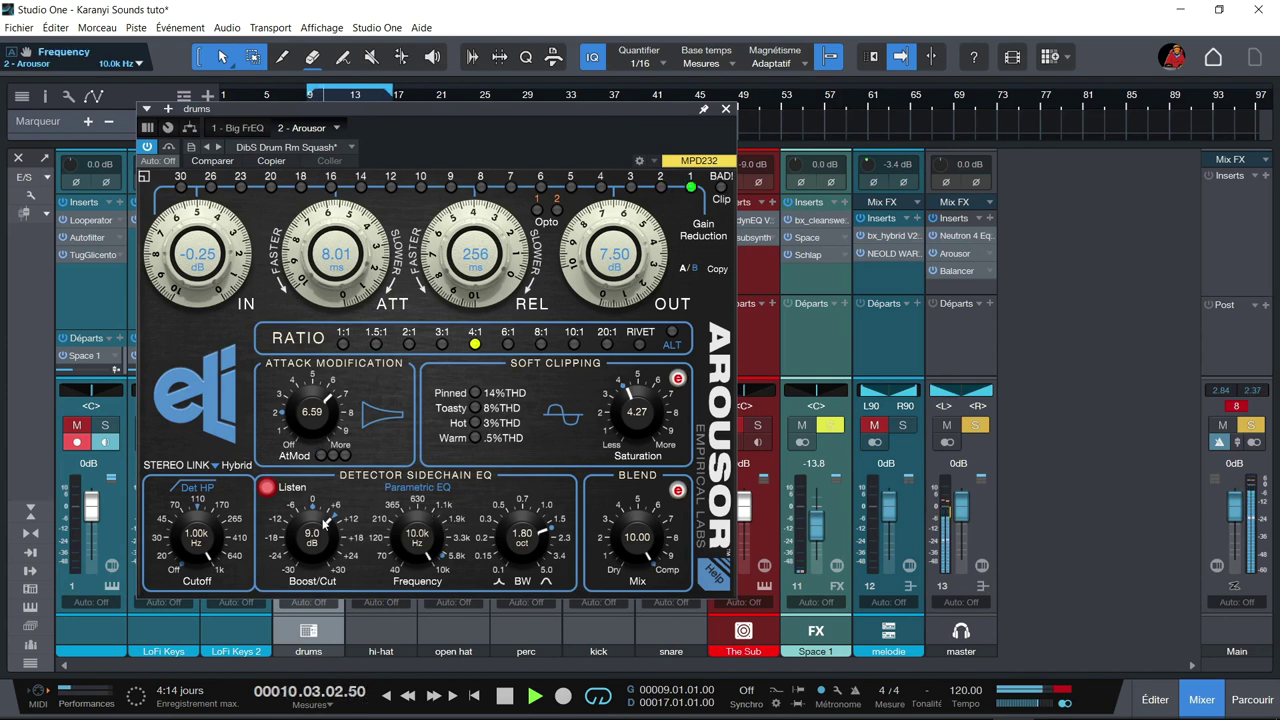
- Set the Parametric EQ Frequency to 1.11 kHz, and lower the detector Cutoff to 109 Hz with Listen on and 12 Hz with it off
drag(417, 562, 413, 634)
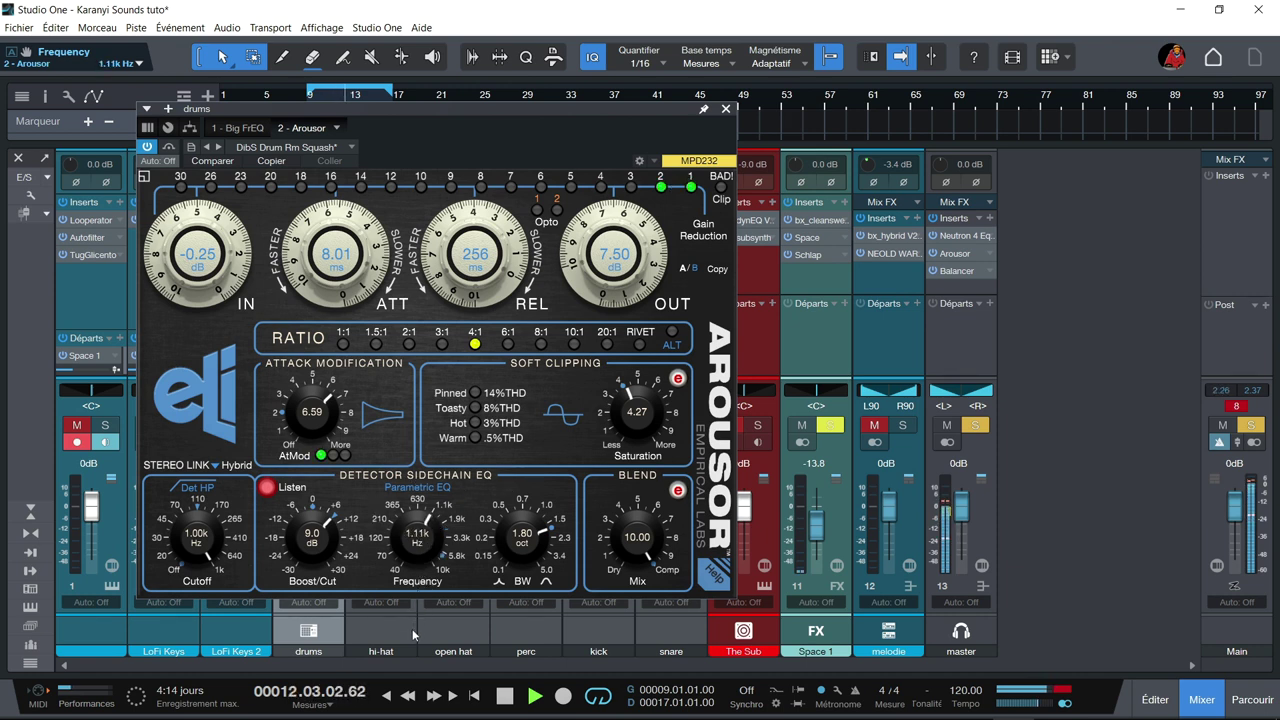
drag(196, 535, 186, 653)
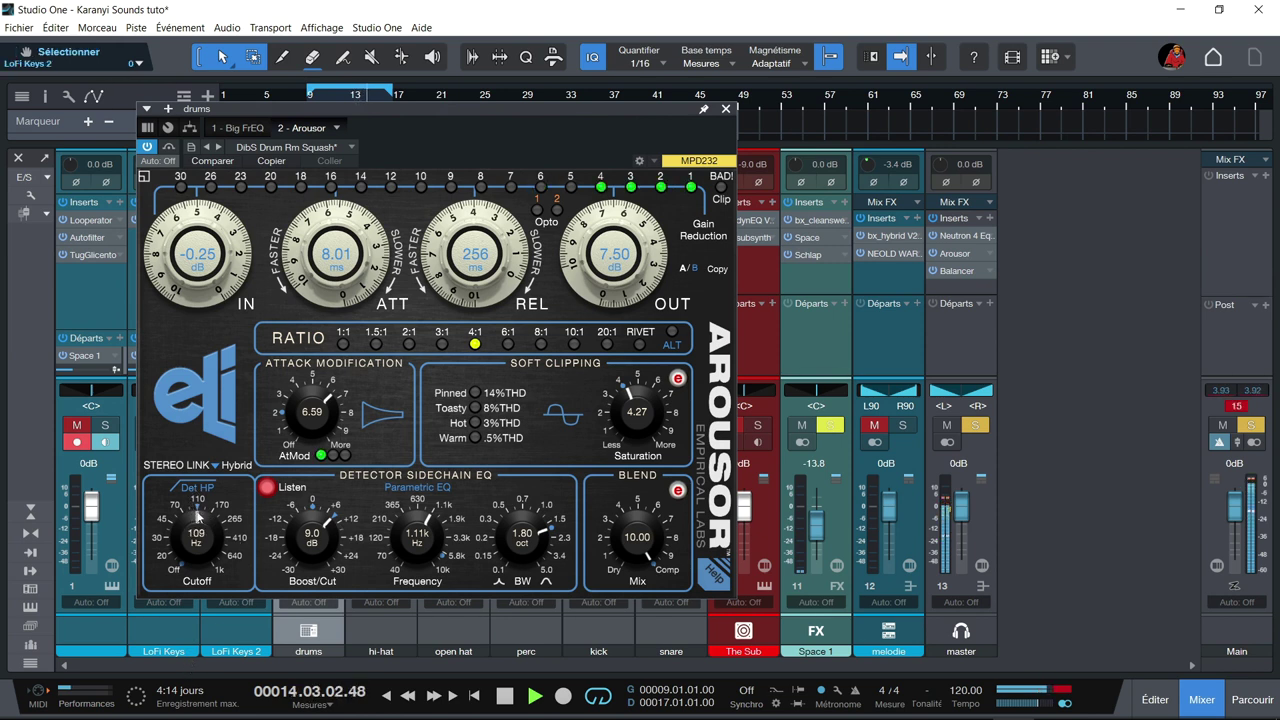
click(267, 487)
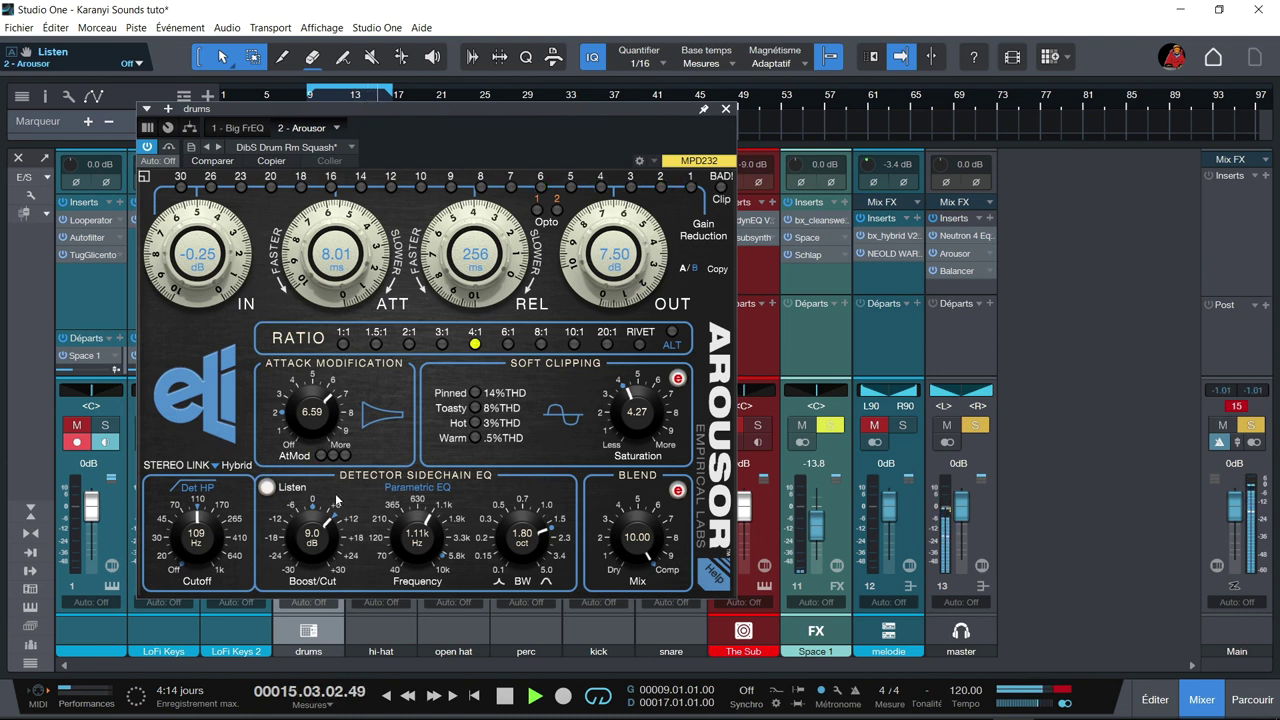
drag(193, 540, 195, 575)
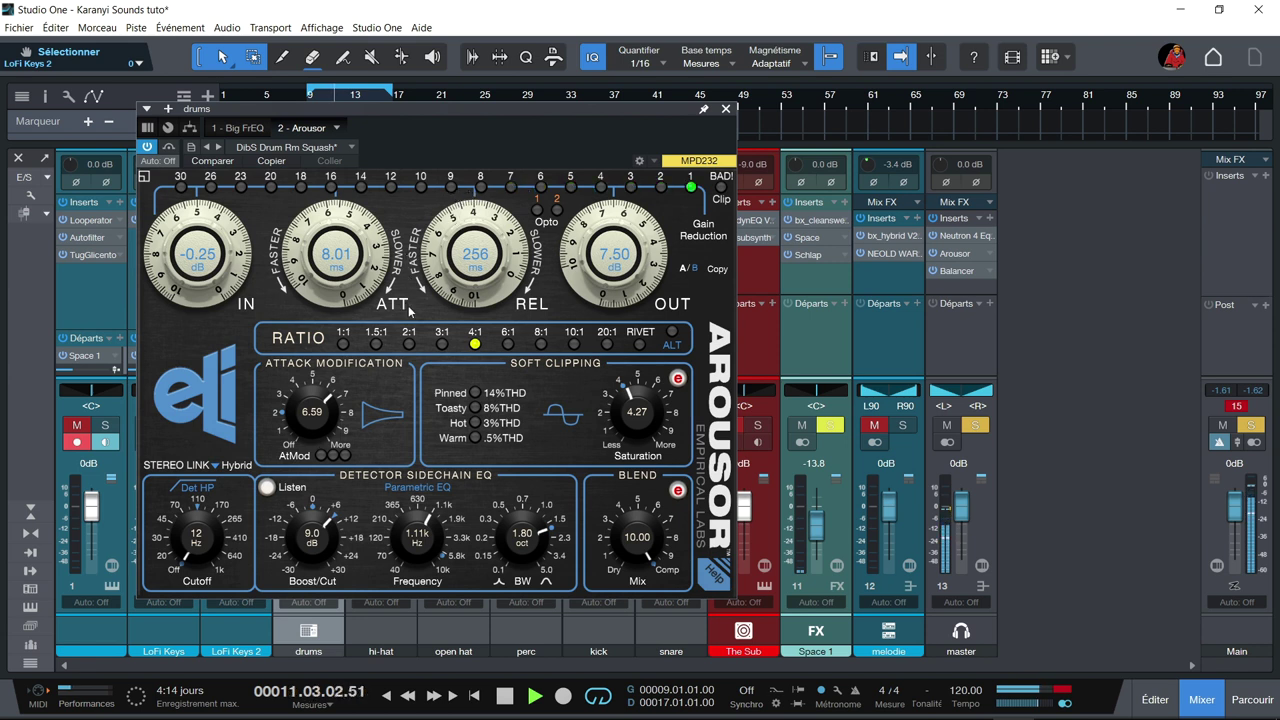
- Audition the 6:1, 8:1, 20:1 and RIVET ratios during playback and return the Ratio to 4:1
click(508, 344)
click(541, 344)
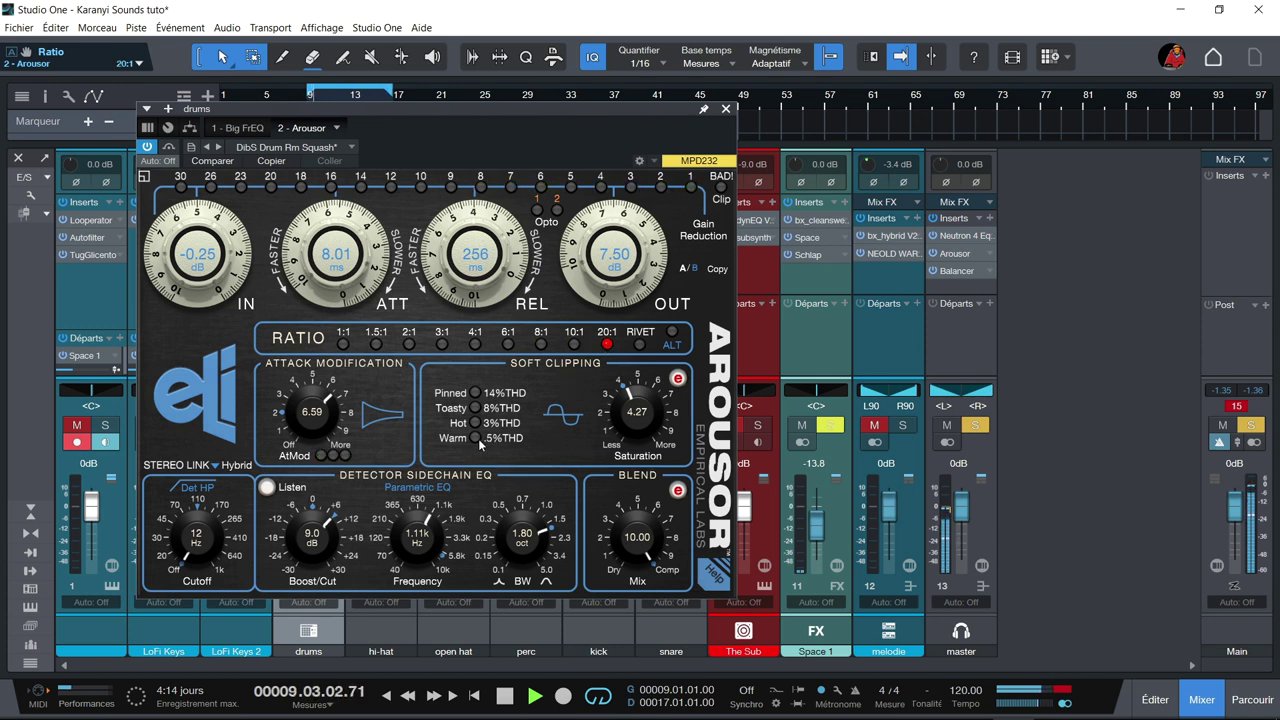
click(640, 344)
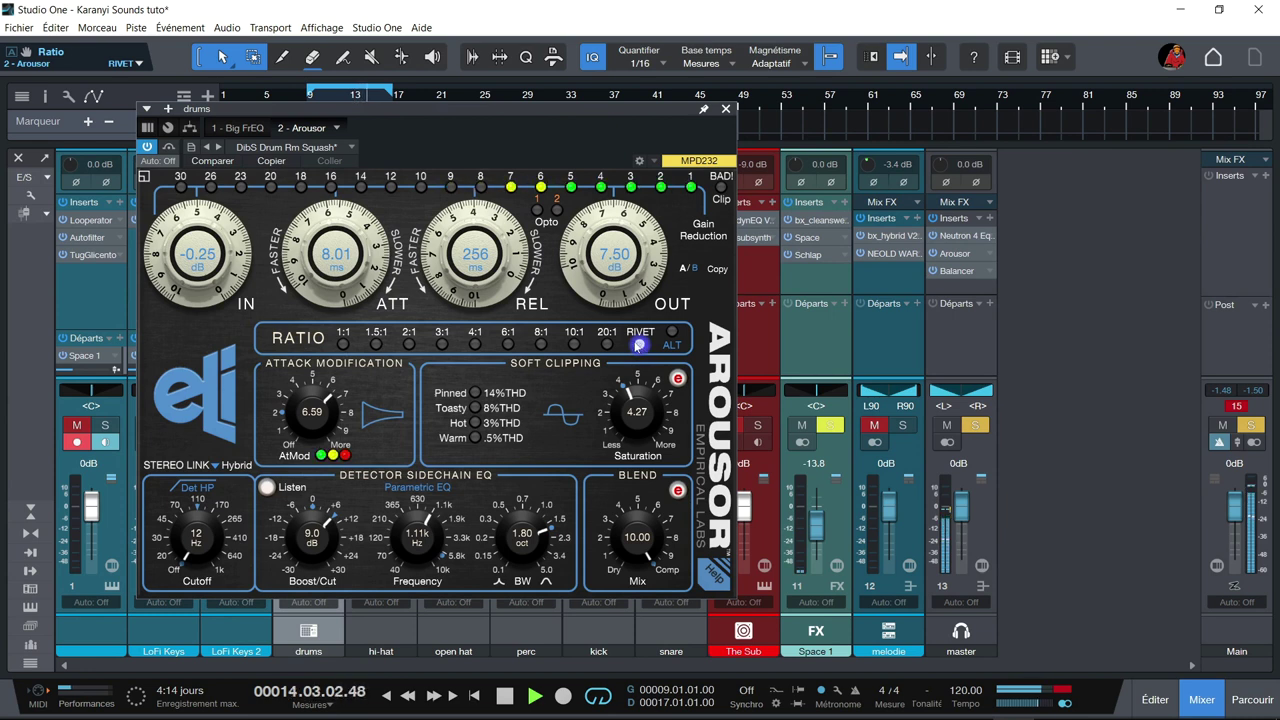
click(476, 345)
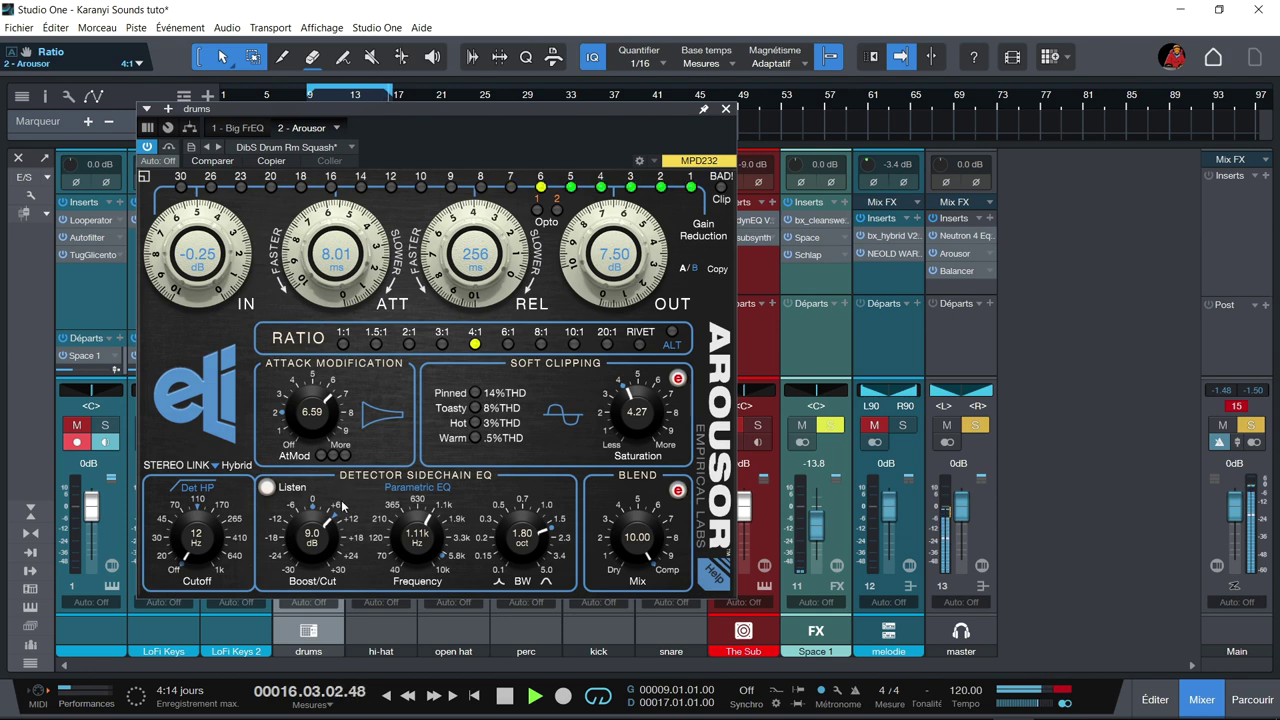
- With the detector sidechain EQ bypassed, set the Ratio to RIVET and toggle the whole plugin's bypass to compare the sound
click(406, 488)
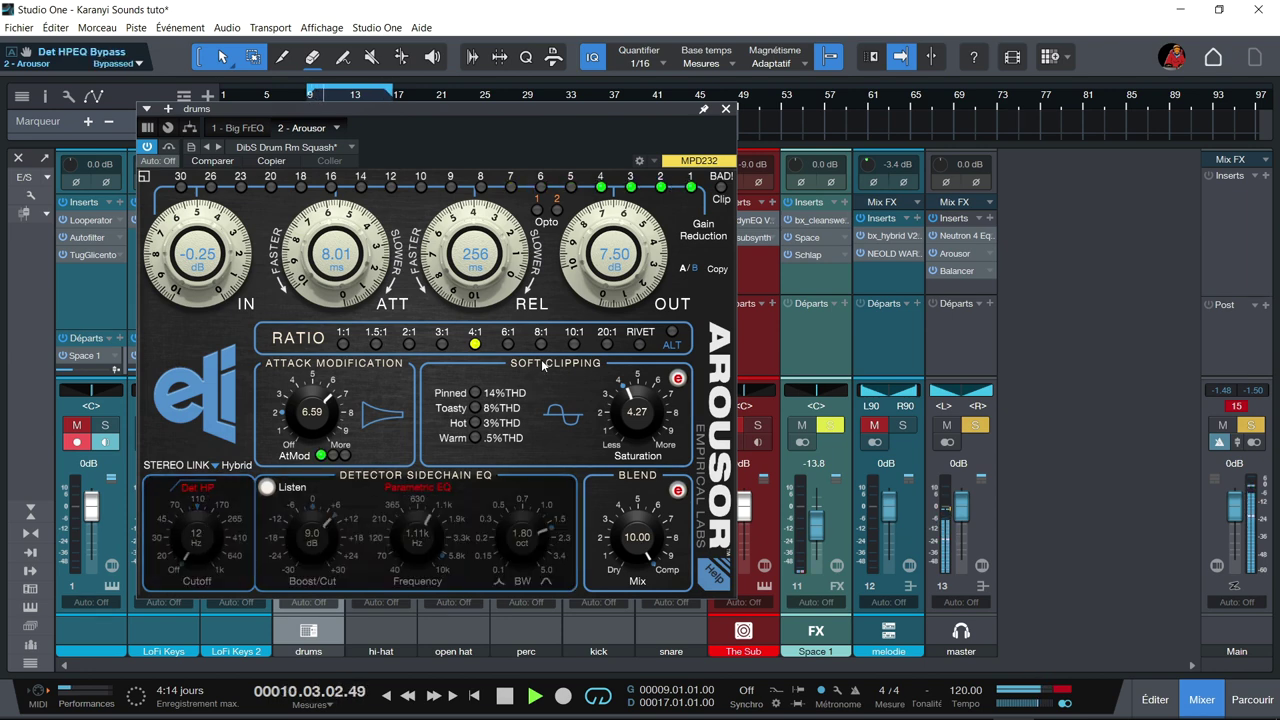
click(640, 345)
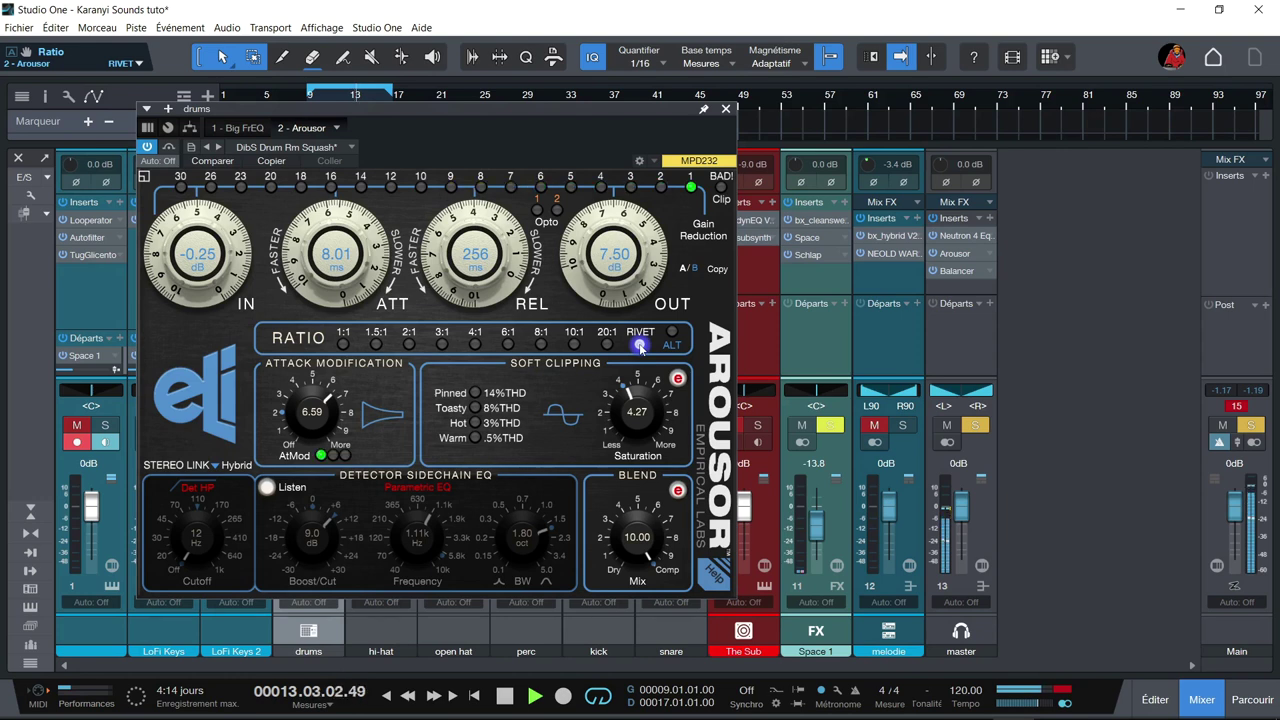
click(168, 148)
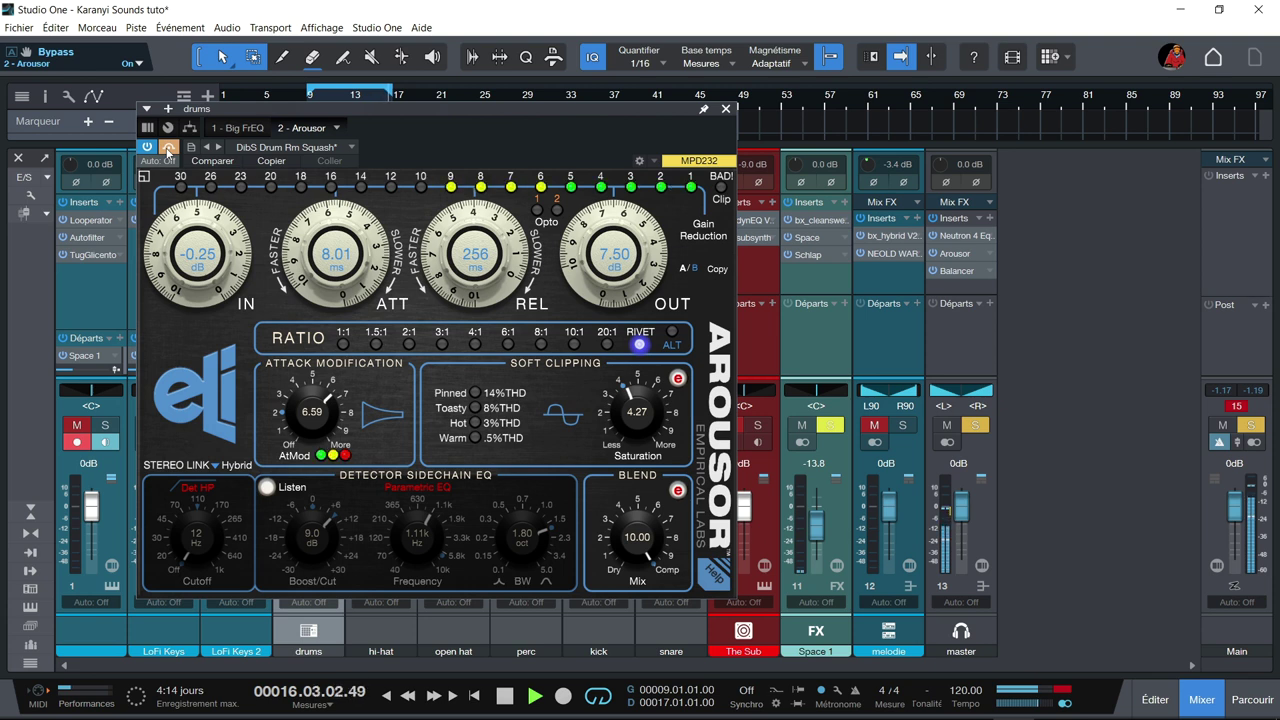
click(168, 148)
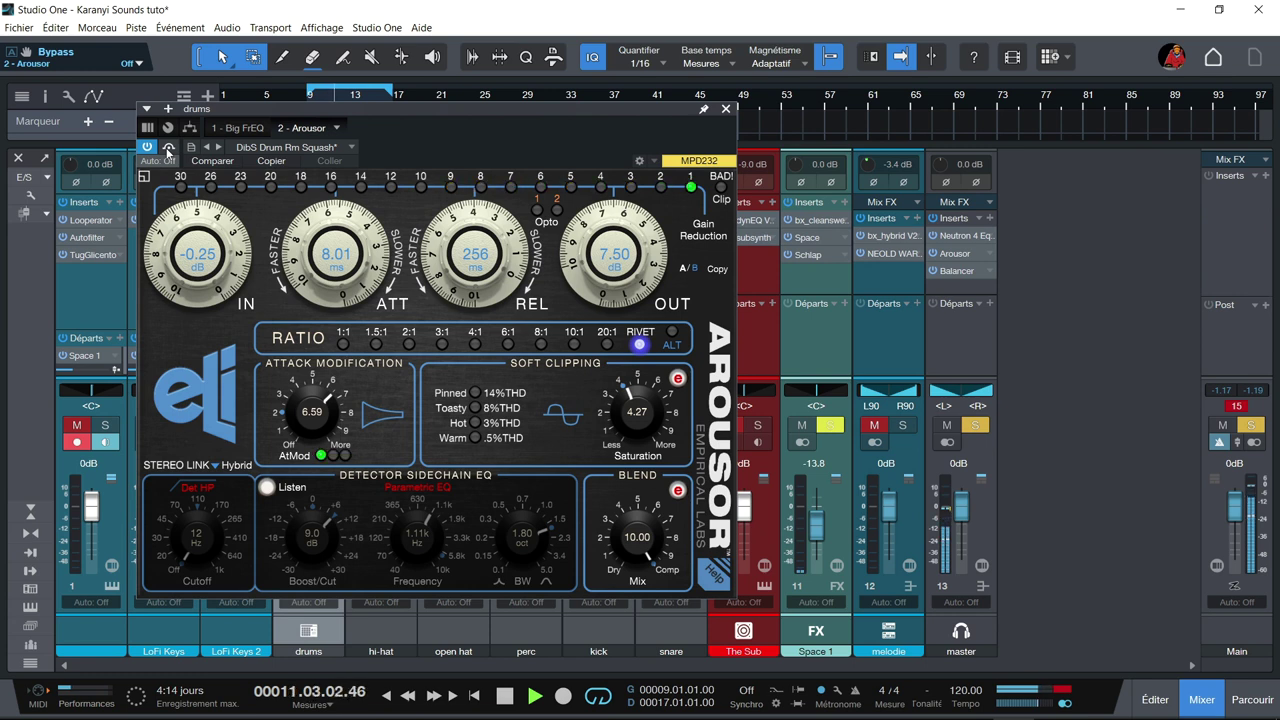
- Lower AtMod to 5.10 and use the extended Soft Clipping controls to raise Saturation to 8.96 and 2nd Harm to 8.51
drag(315, 418, 316, 436)
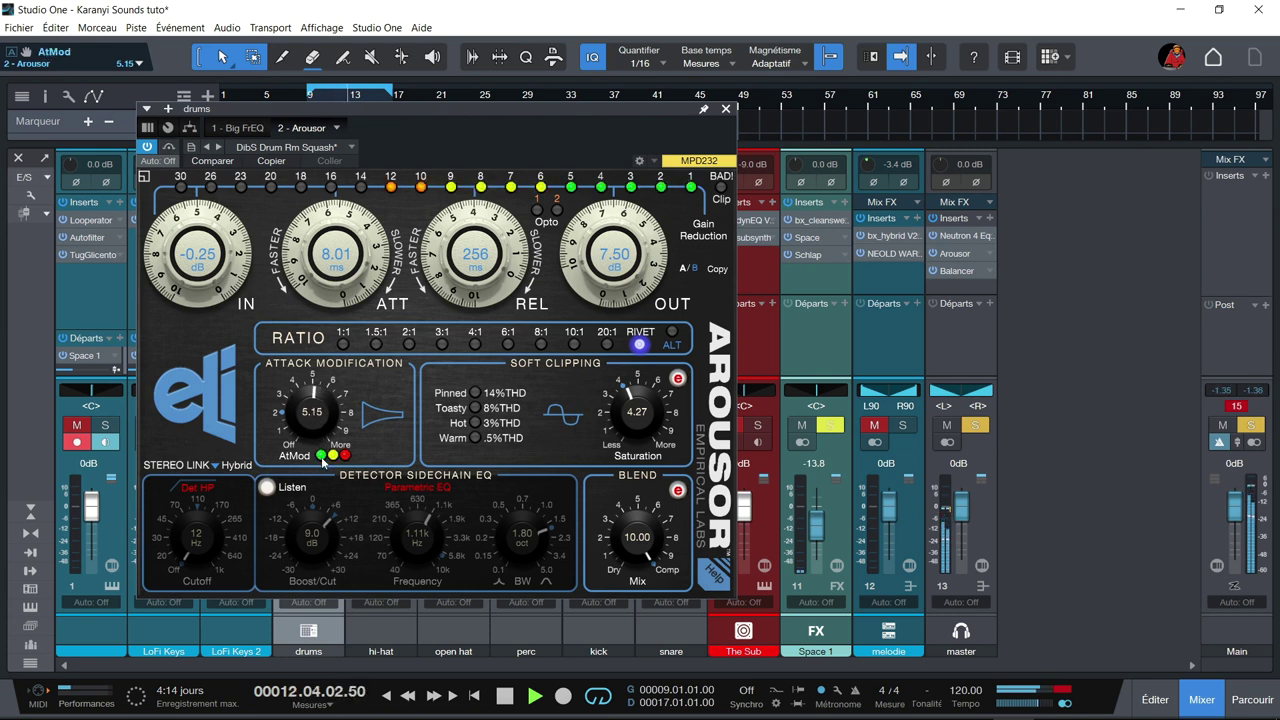
click(678, 380)
drag(640, 425, 648, 396)
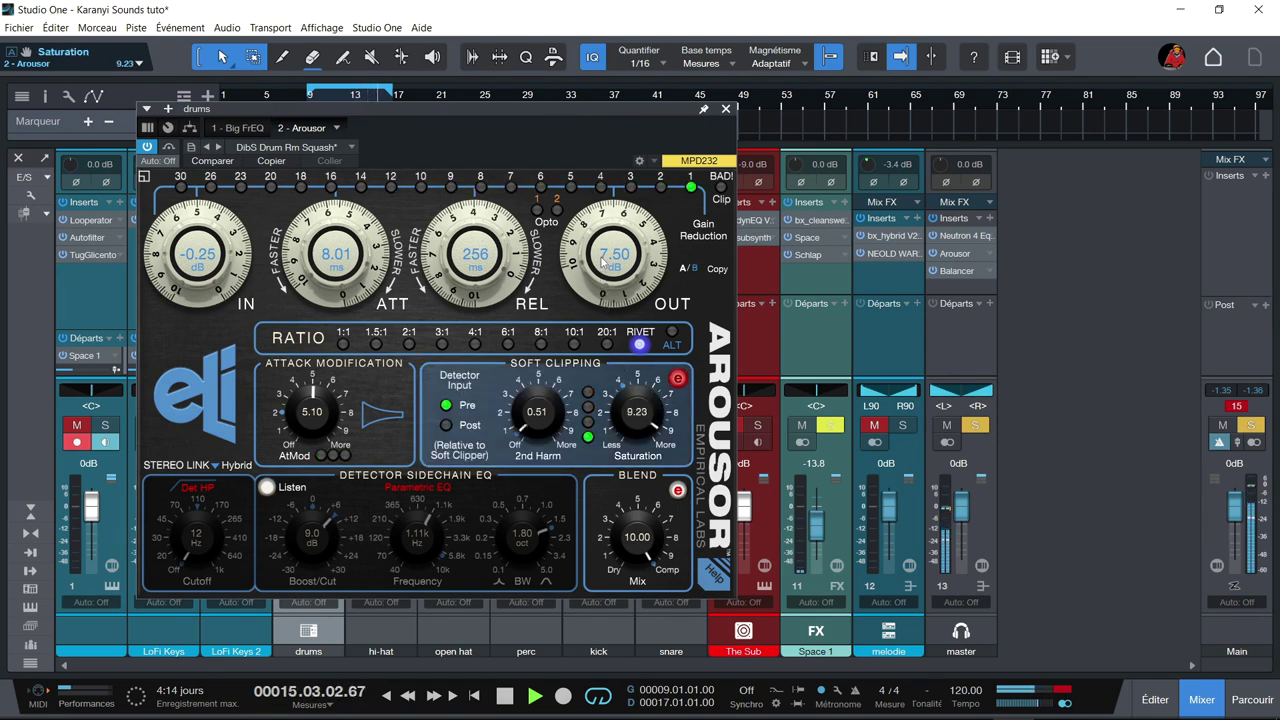
click(680, 379)
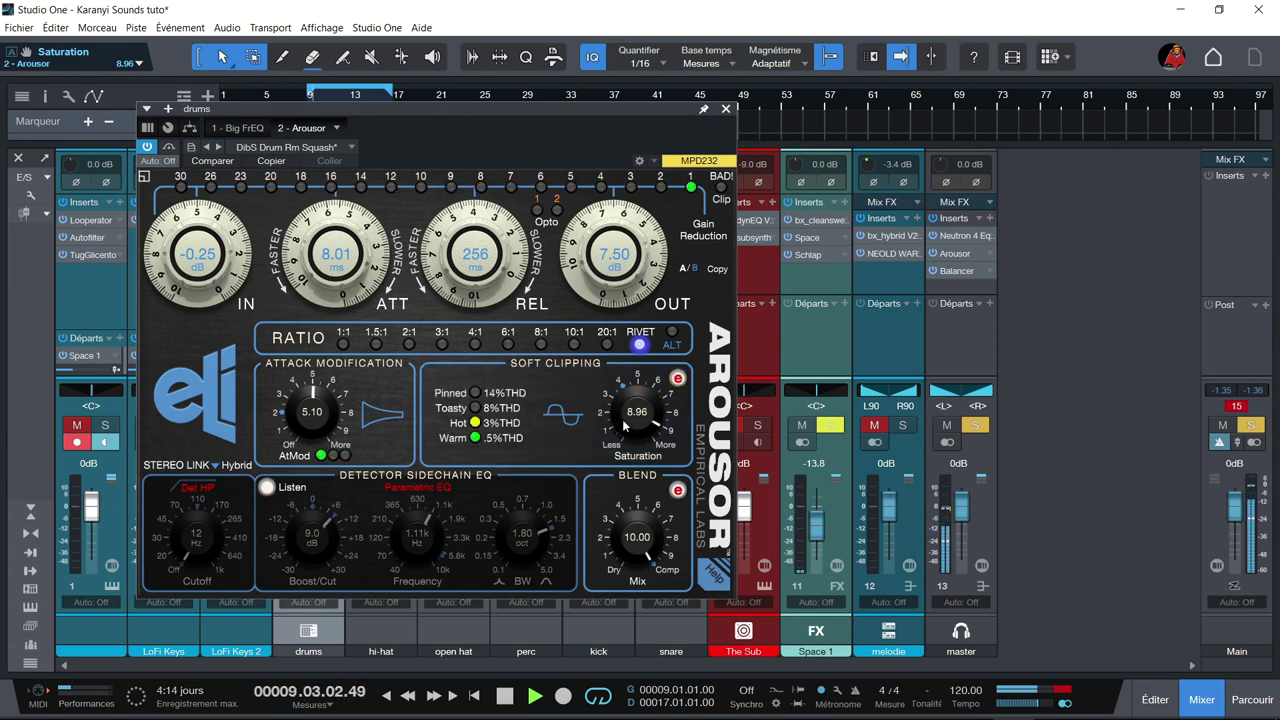
click(680, 379)
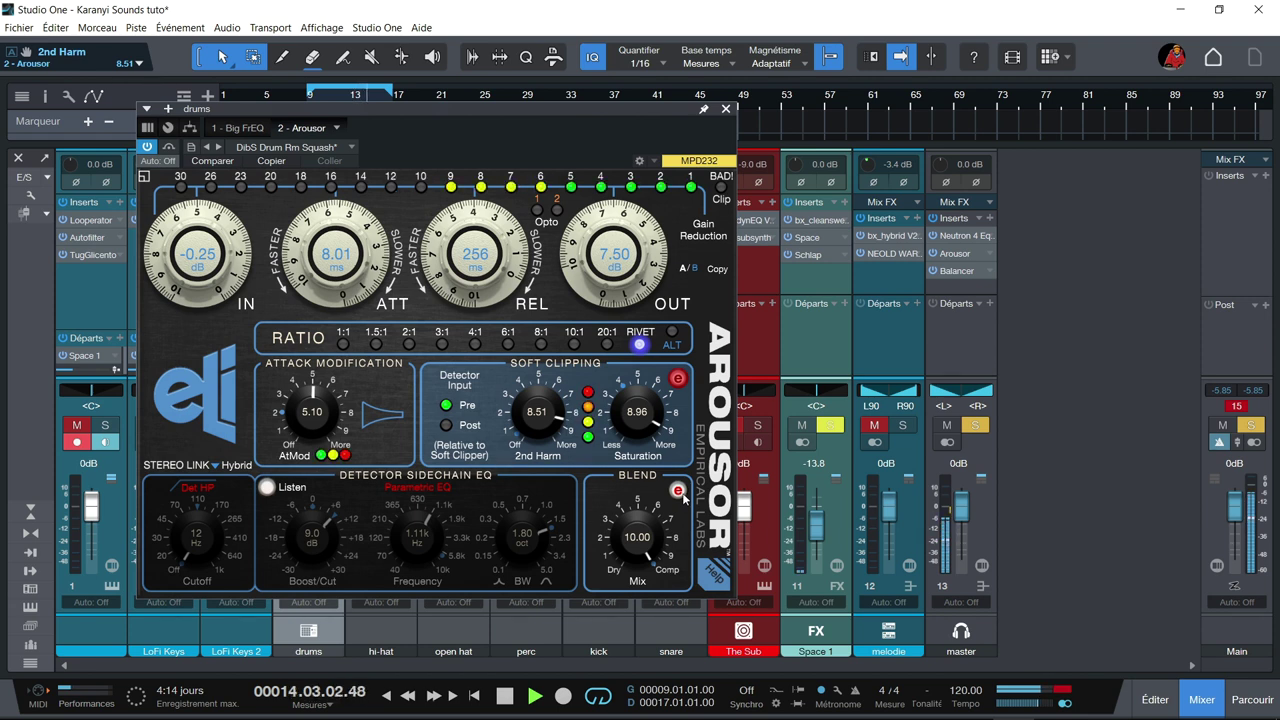
click(678, 380)
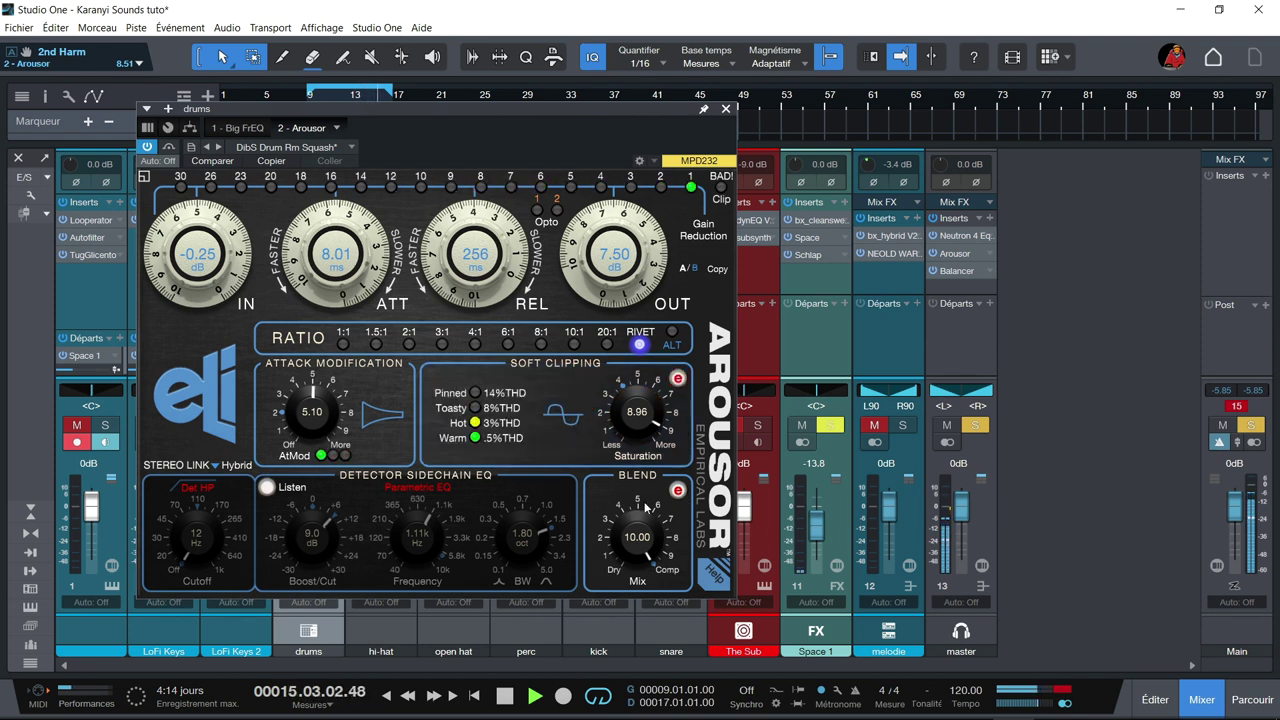
- Open the extended Blend controls and lower Mix to 4.81 and Dry Level Trim to 2.5 dB
click(678, 490)
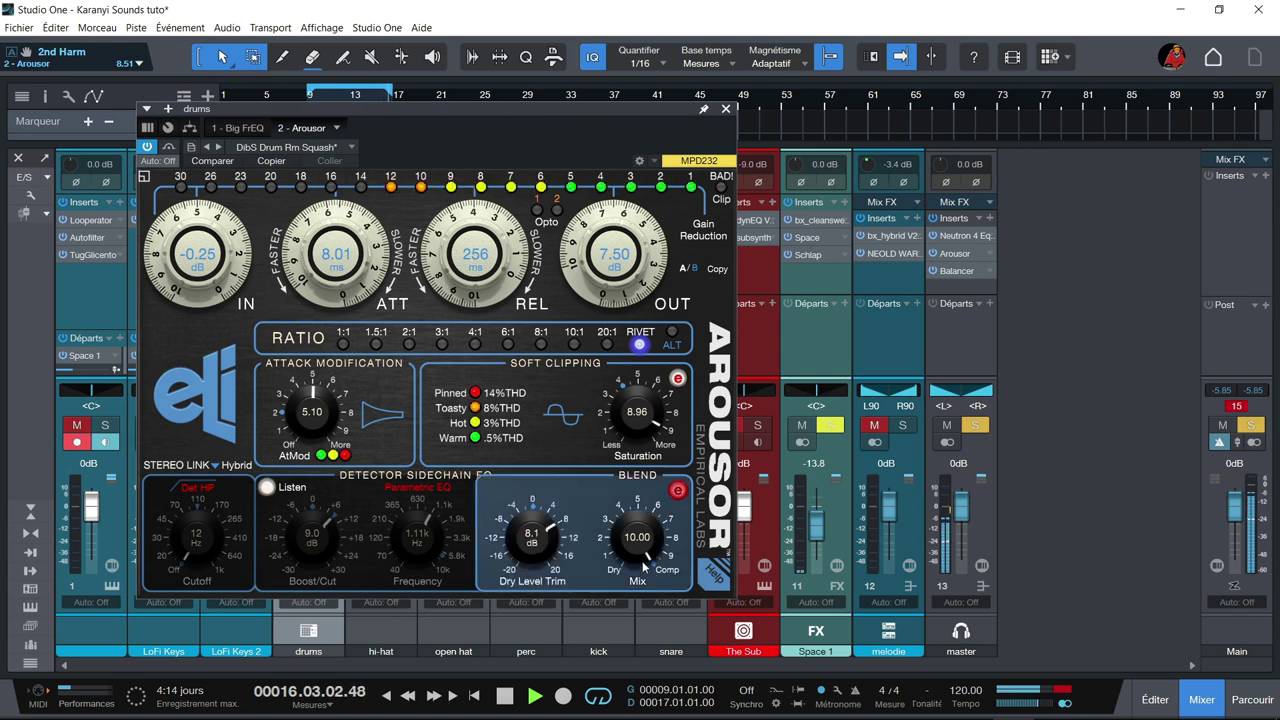
drag(637, 537, 633, 677)
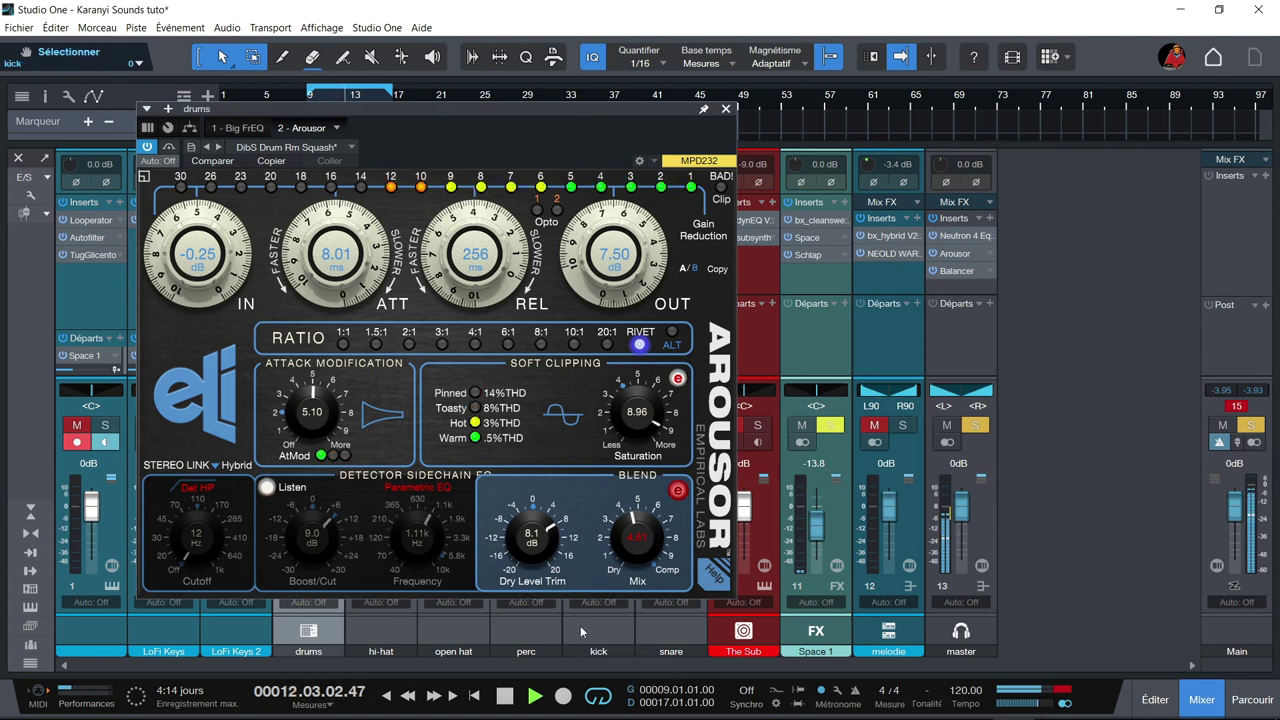
mouse_move(534, 537)
mouse_down()
mouse_move(544, 594)
mouse_move(535, 553)
mouse_up()
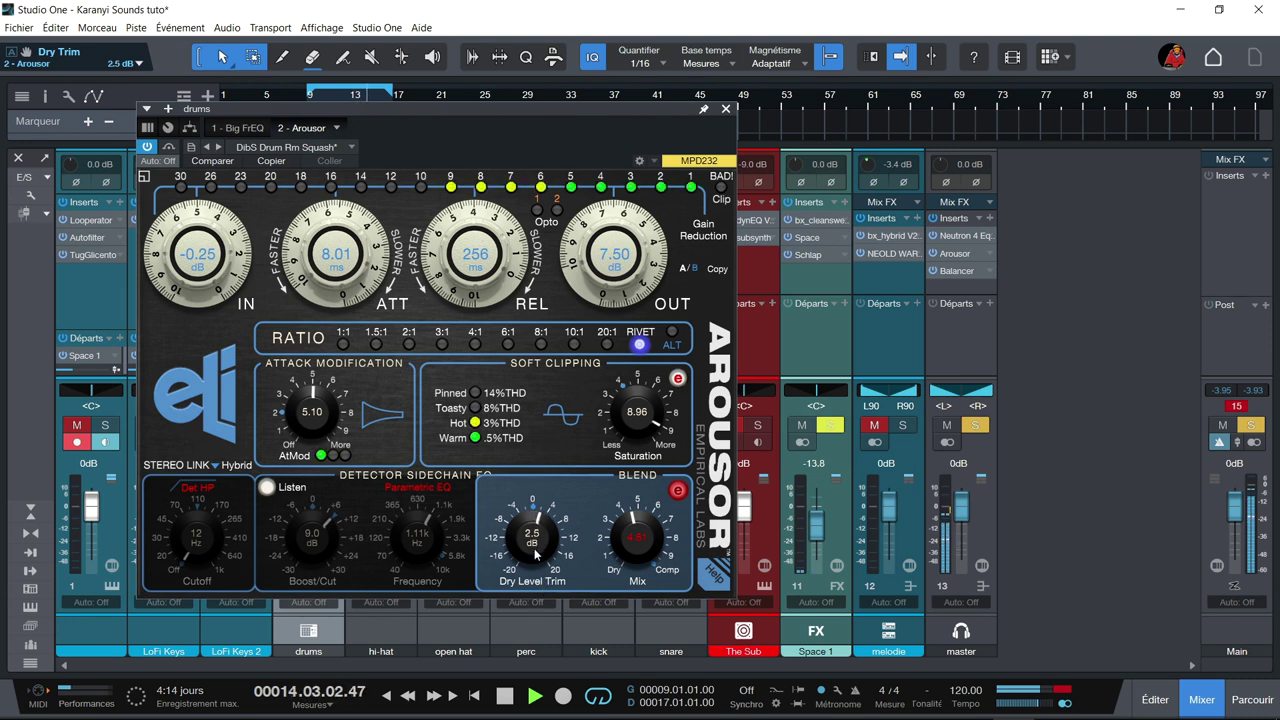
- Rebalance the Blend by raising Mix to 4.96 and Dry Level Trim to 6.3 dB, and bring Mix down to 2.93
drag(635, 553, 634, 538)
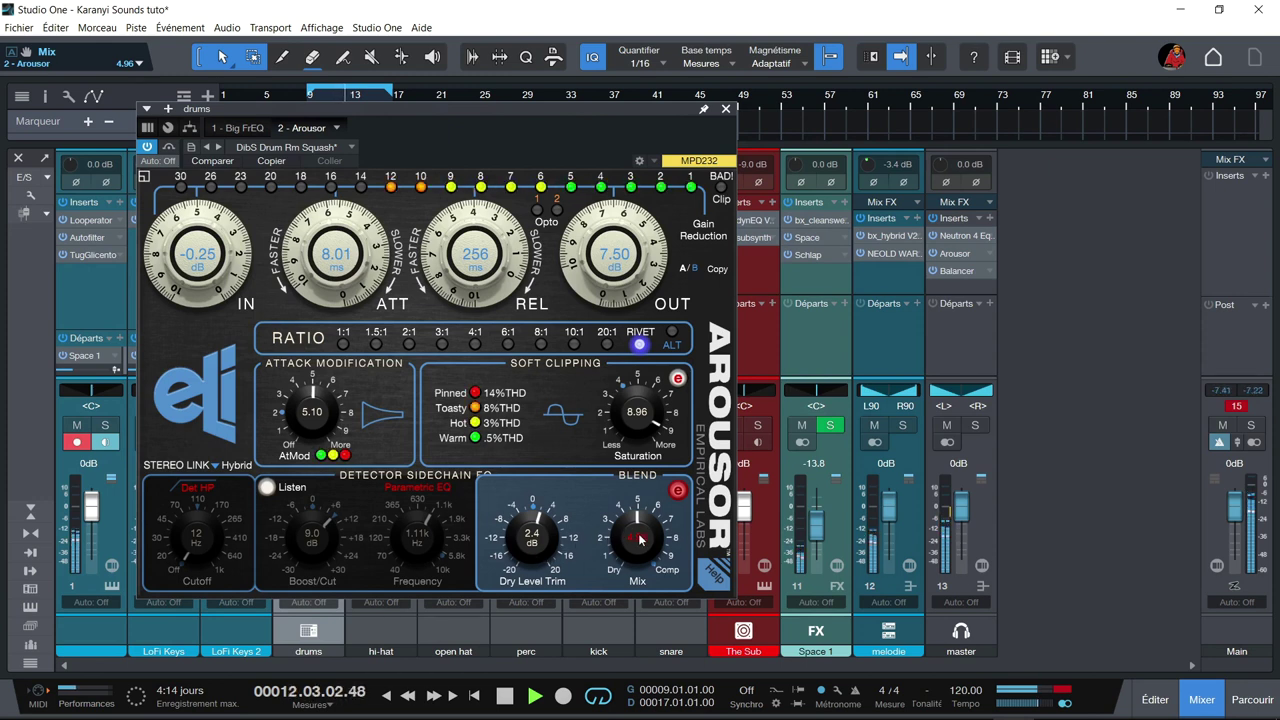
drag(533, 536, 535, 515)
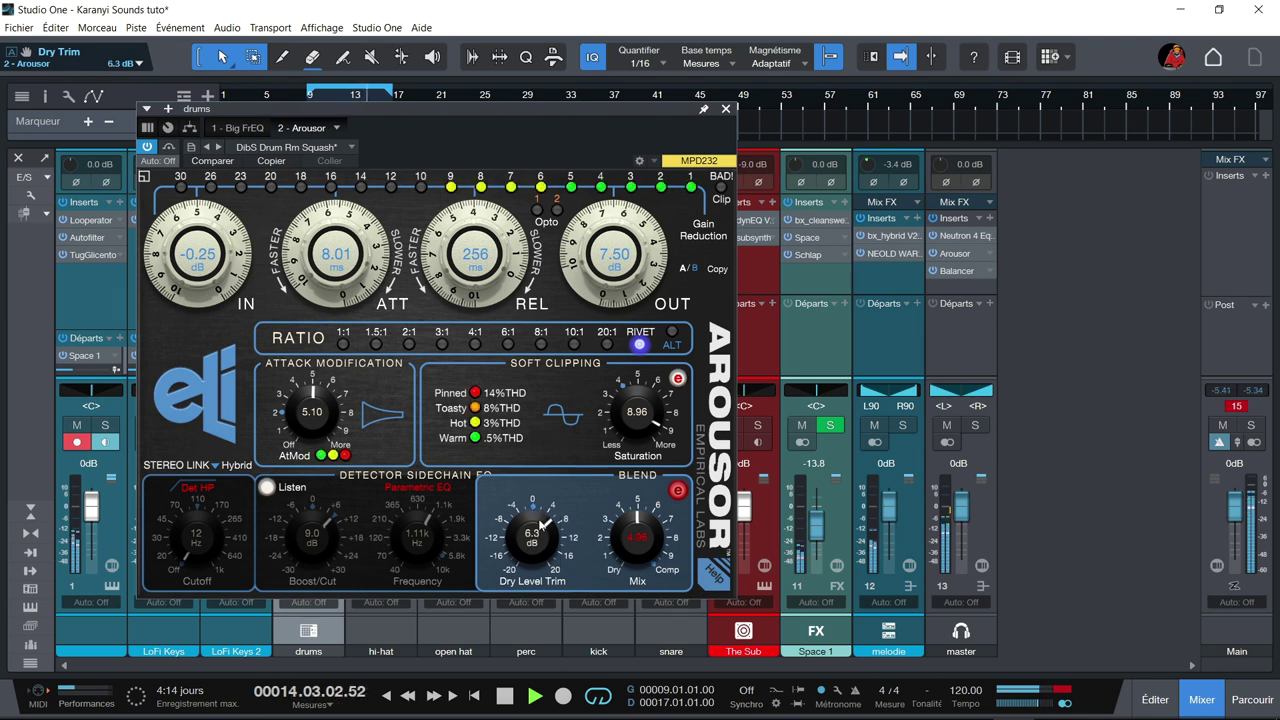
drag(627, 543, 630, 601)
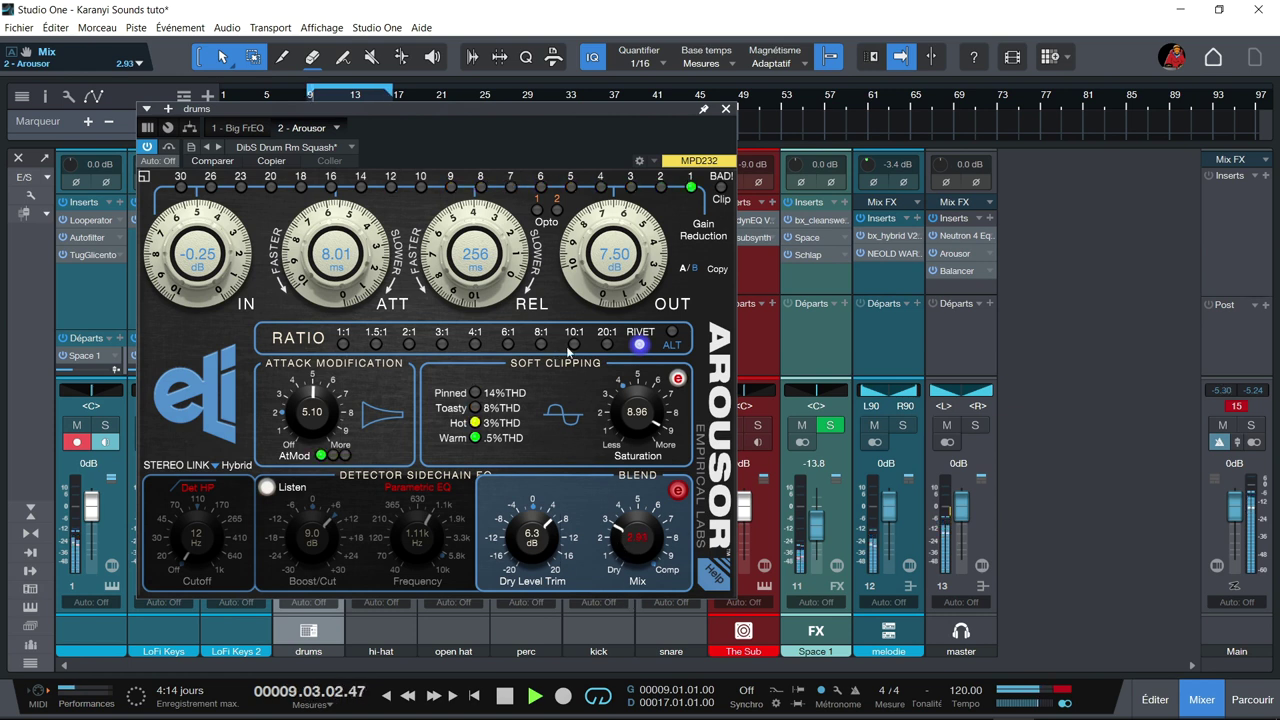
- Return the Ratio to 4:1 and soften the clipping with Saturation at 4.45 and 2nd Harm at 0.43
click(476, 344)
drag(636, 412, 648, 537)
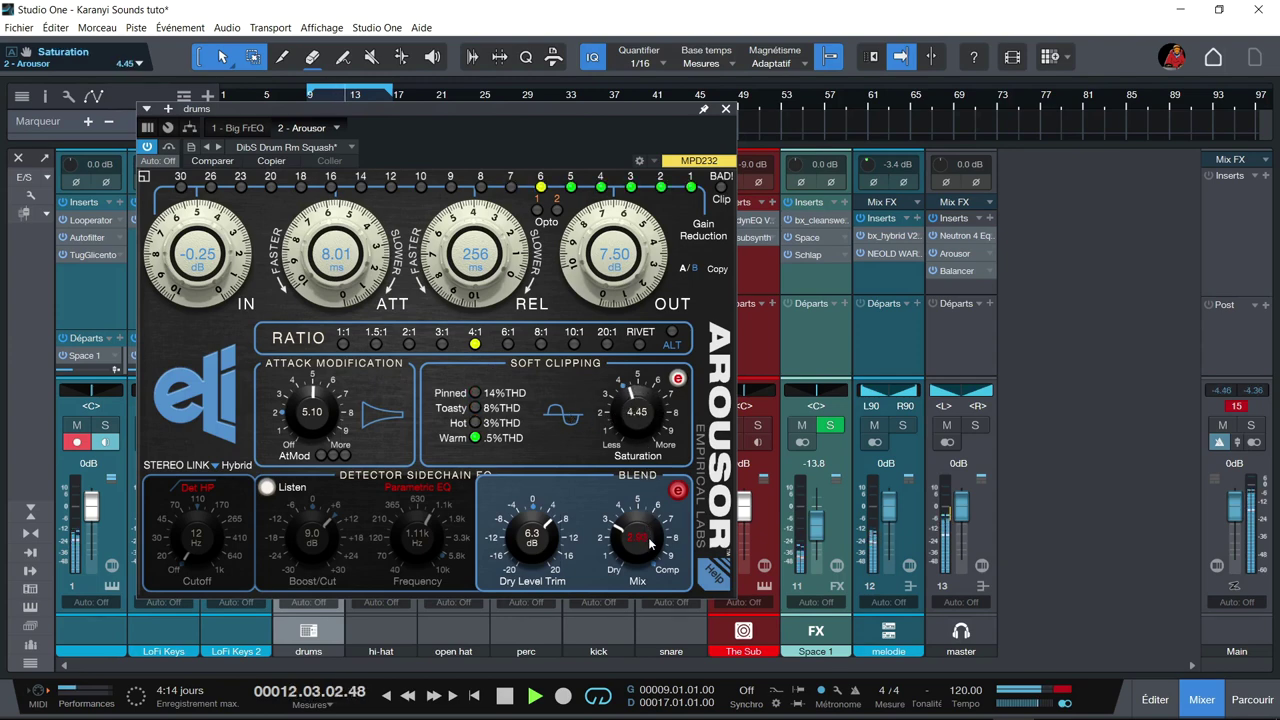
click(677, 378)
drag(546, 400, 502, 562)
click(678, 378)
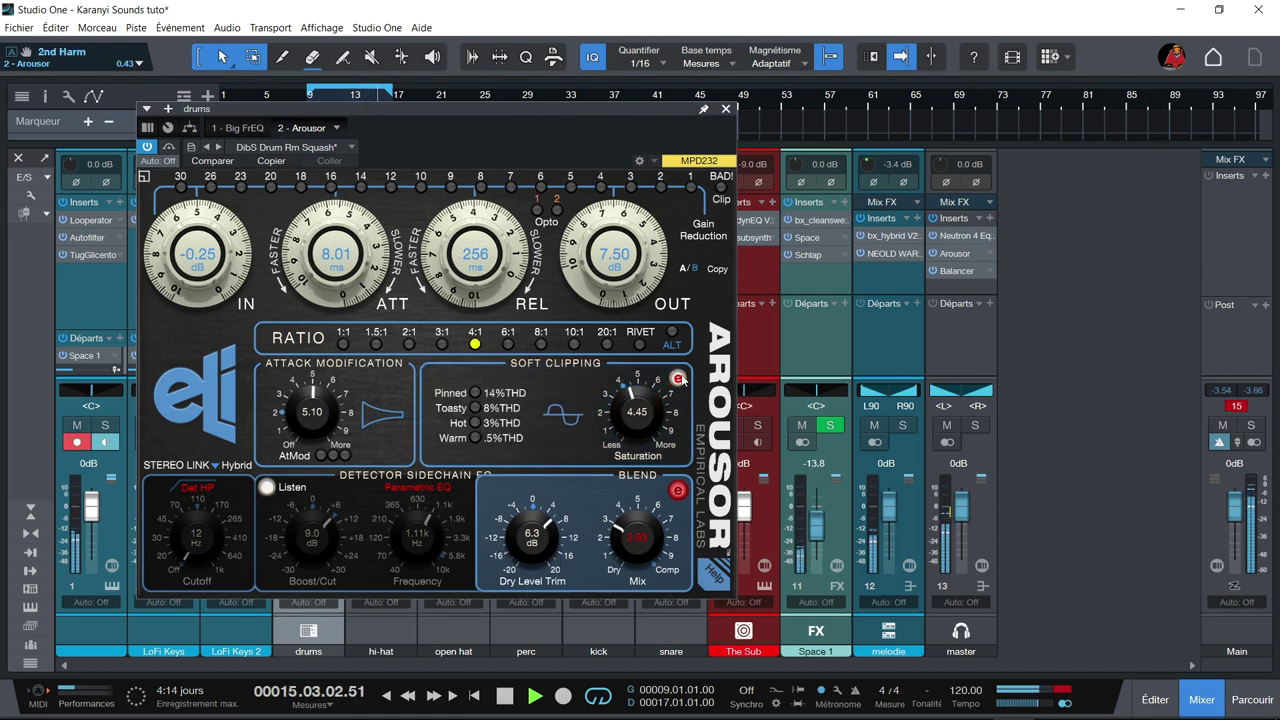
- Glance at the preset list without loading anything and raise the release time to 341 ms
click(350, 148)
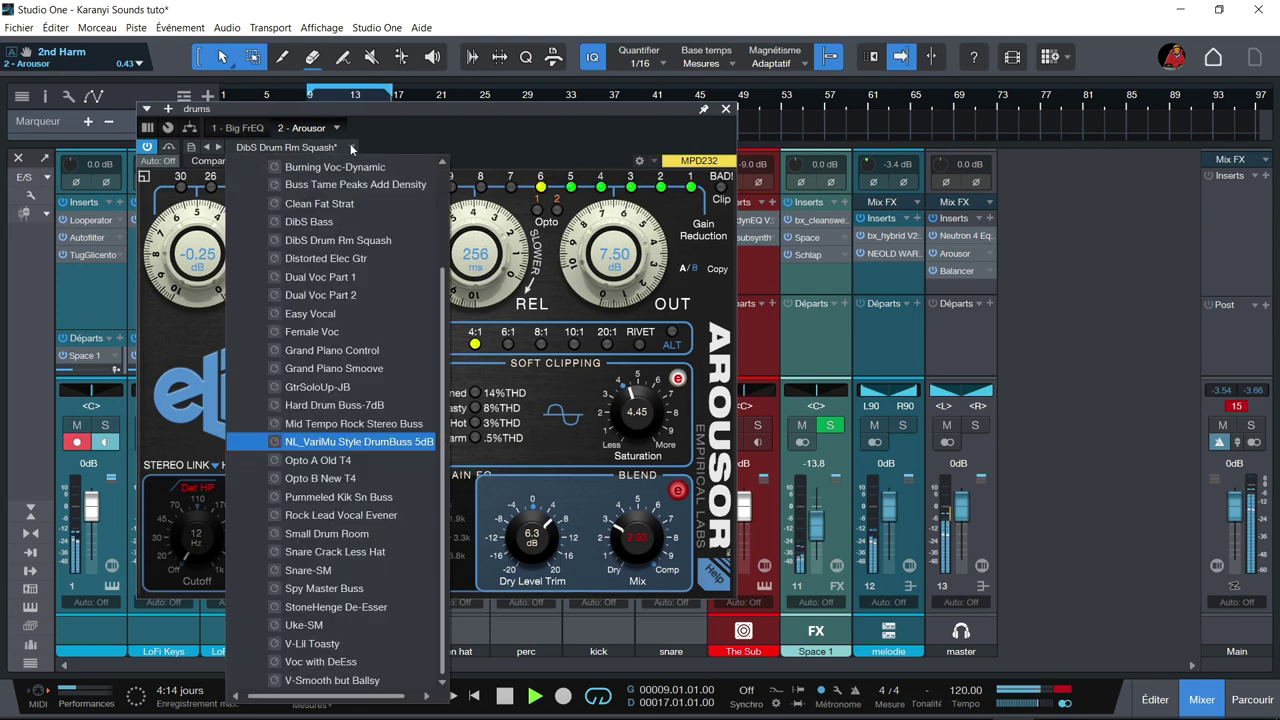
click(481, 254)
drag(481, 254, 481, 246)
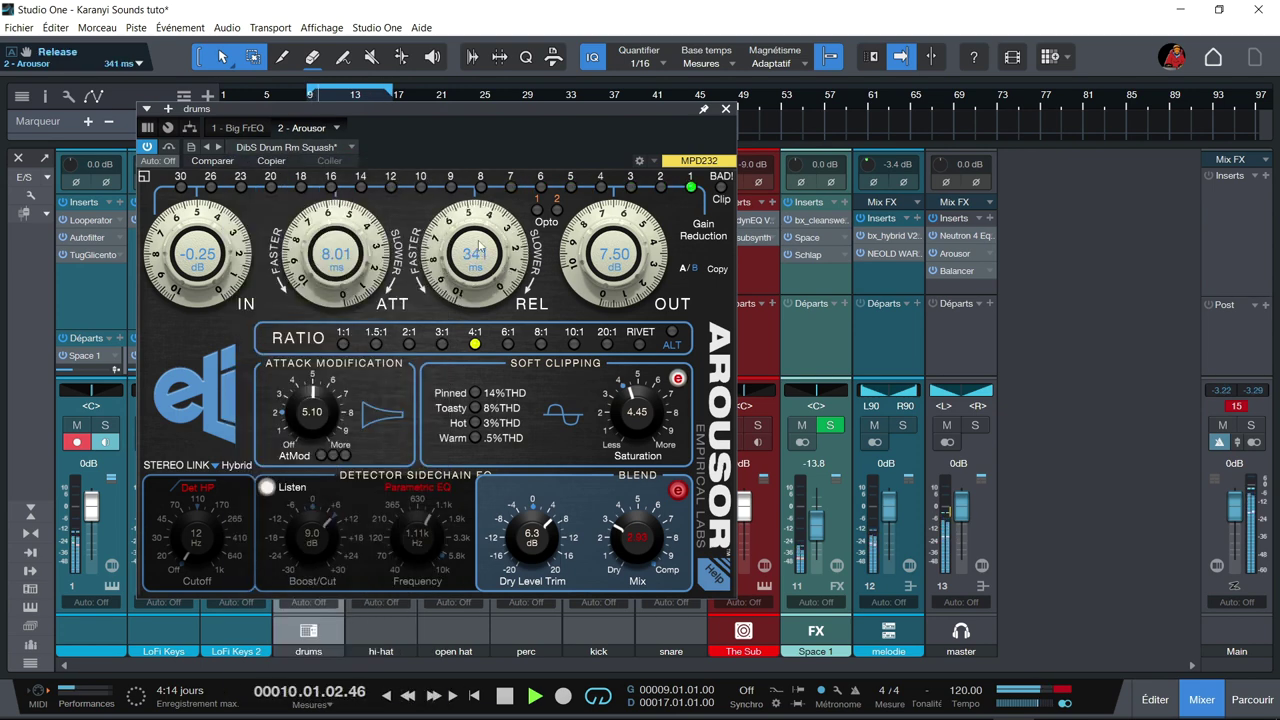
- Load the ABC DRUMS factory preset and stop playback with the extended Blend controls hidden
click(361, 148)
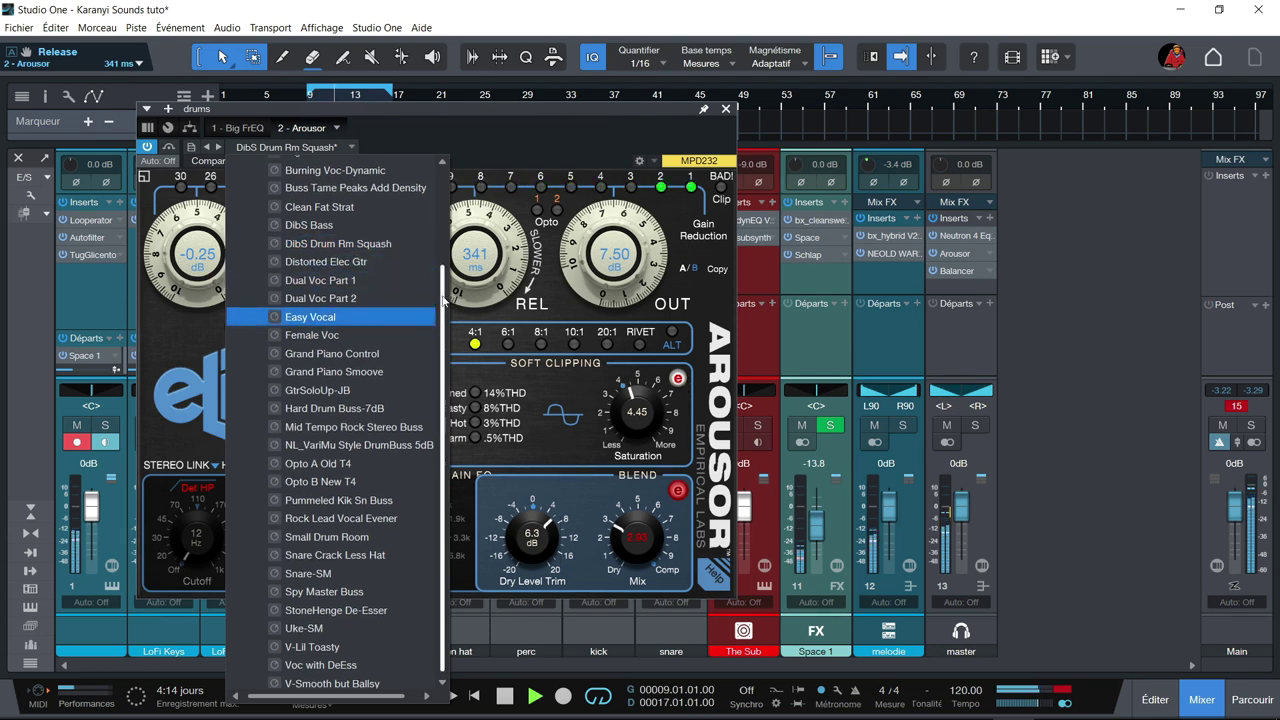
scroll(445, 299, up, 3)
click(340, 184)
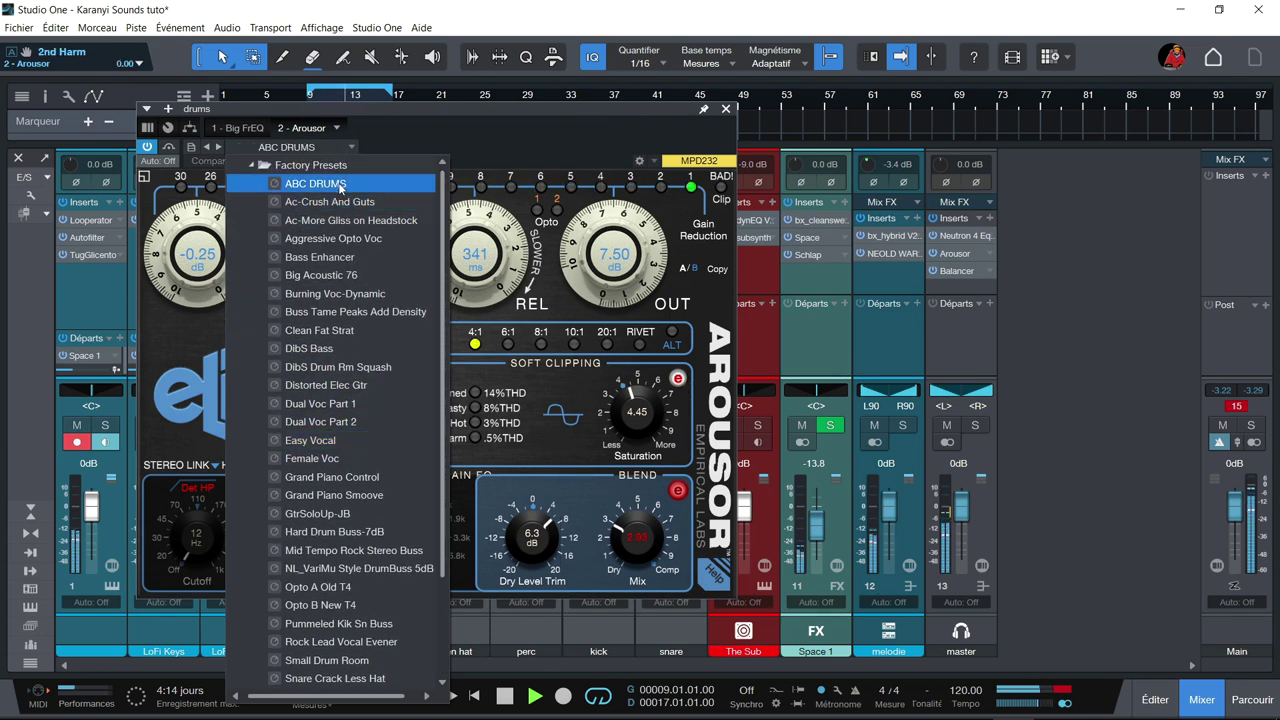
click(477, 144)
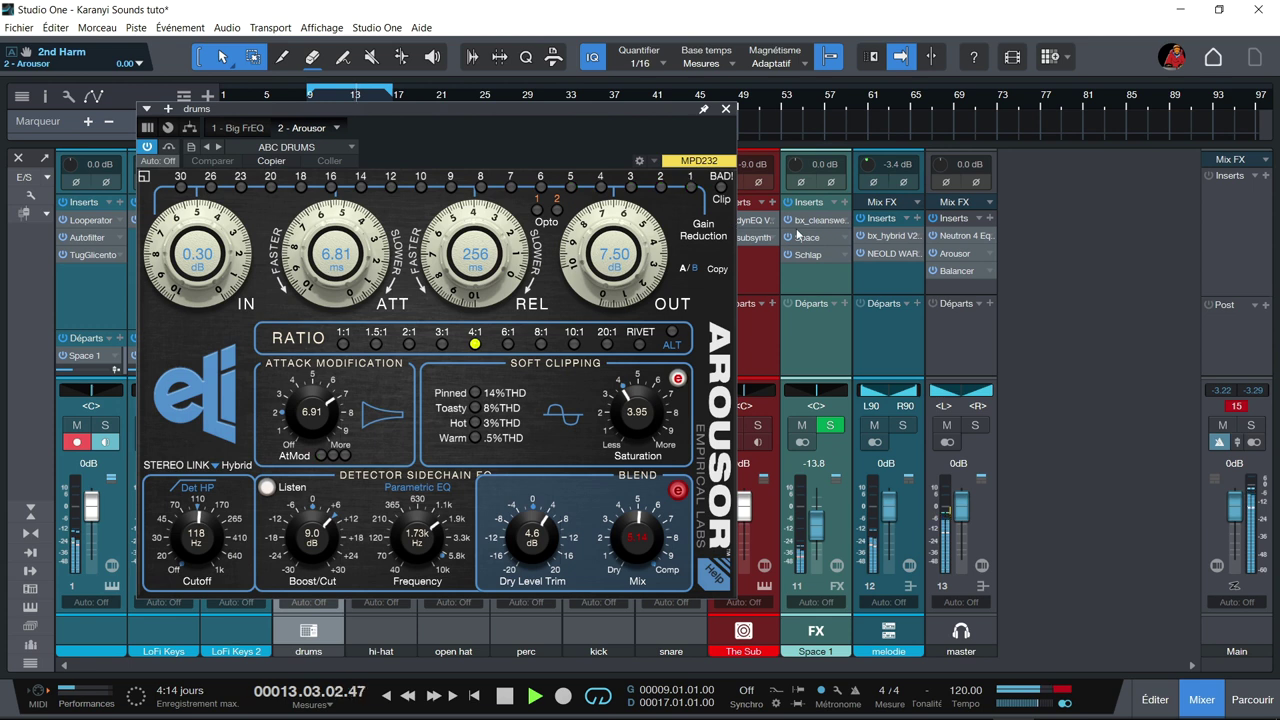
click(678, 490)
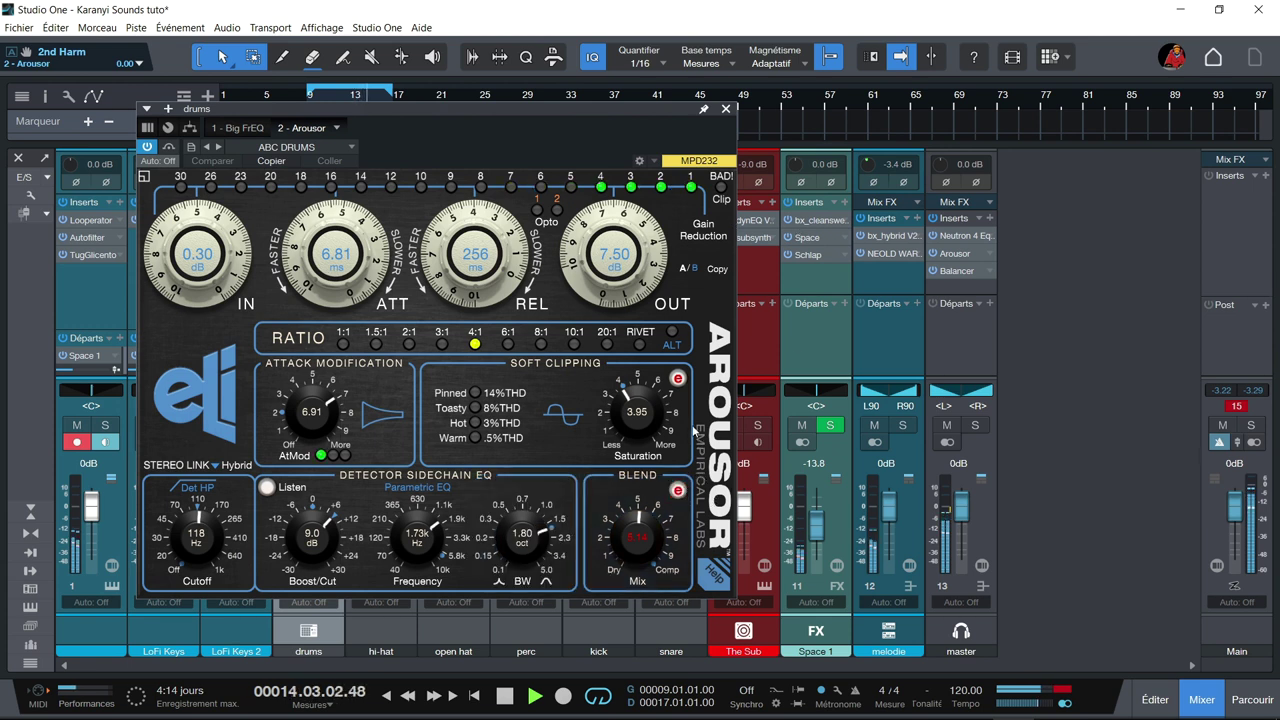
key(space)
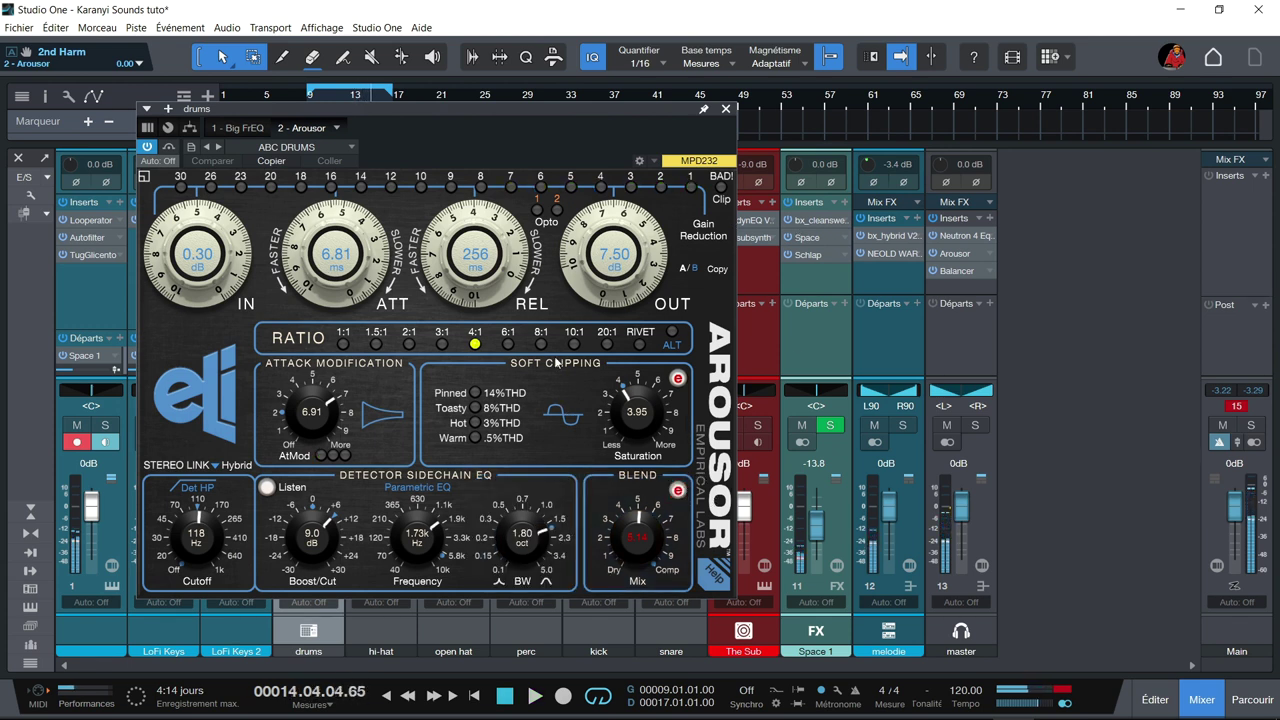